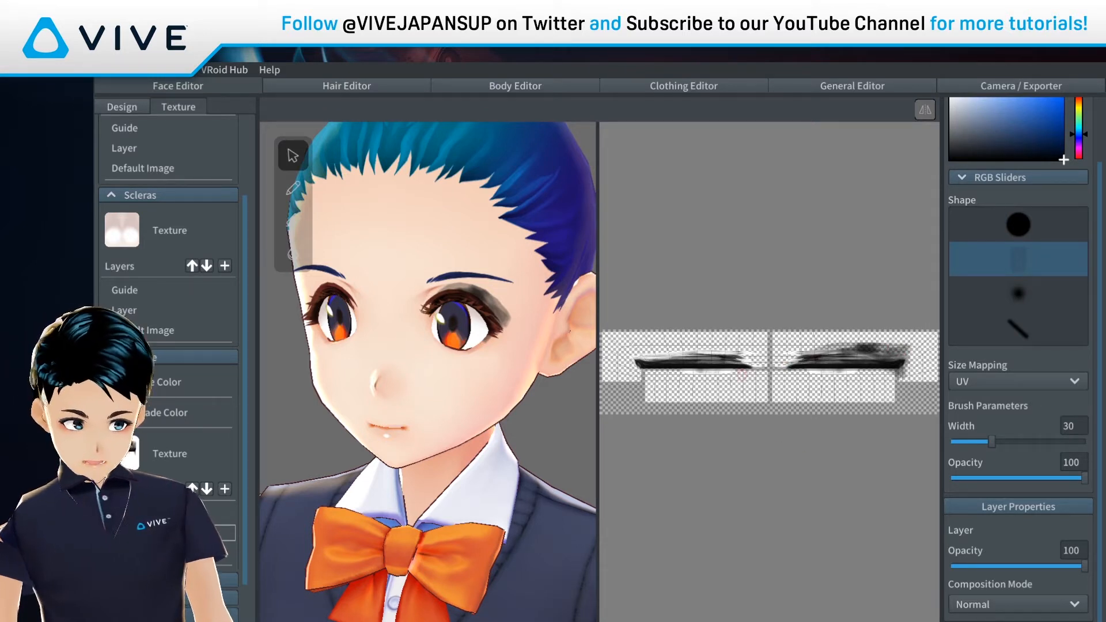
Step: Undo the grey smudge strokes on the lashes and set the eyeline base colour to pink
{"action": "key", "text": "ctrl+z"}
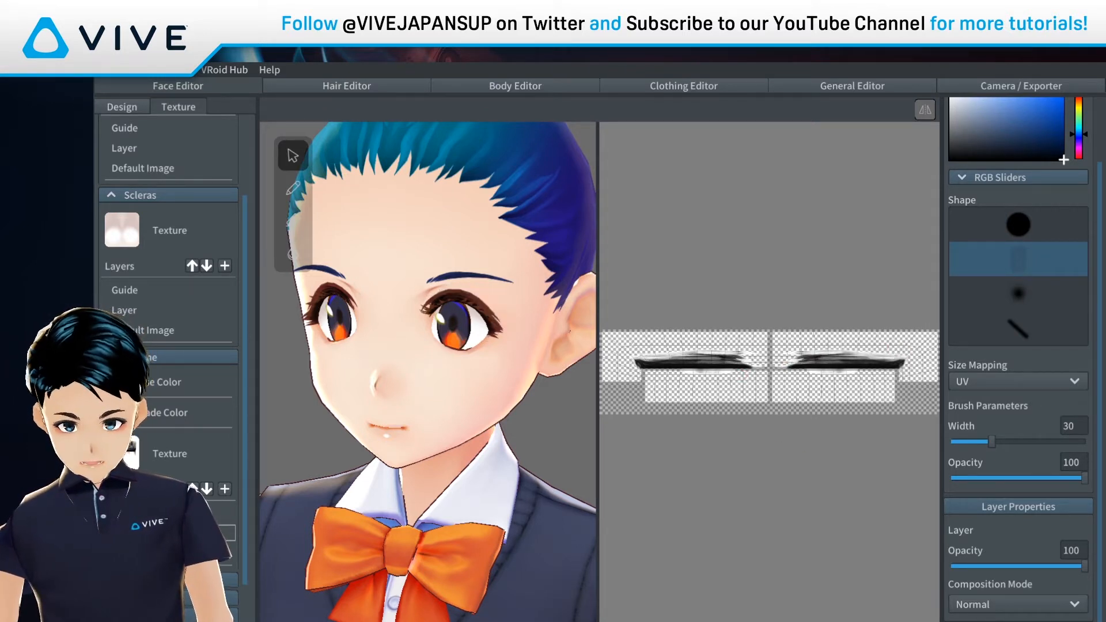
{"action": "left_click", "coordinate": [122, 382]}
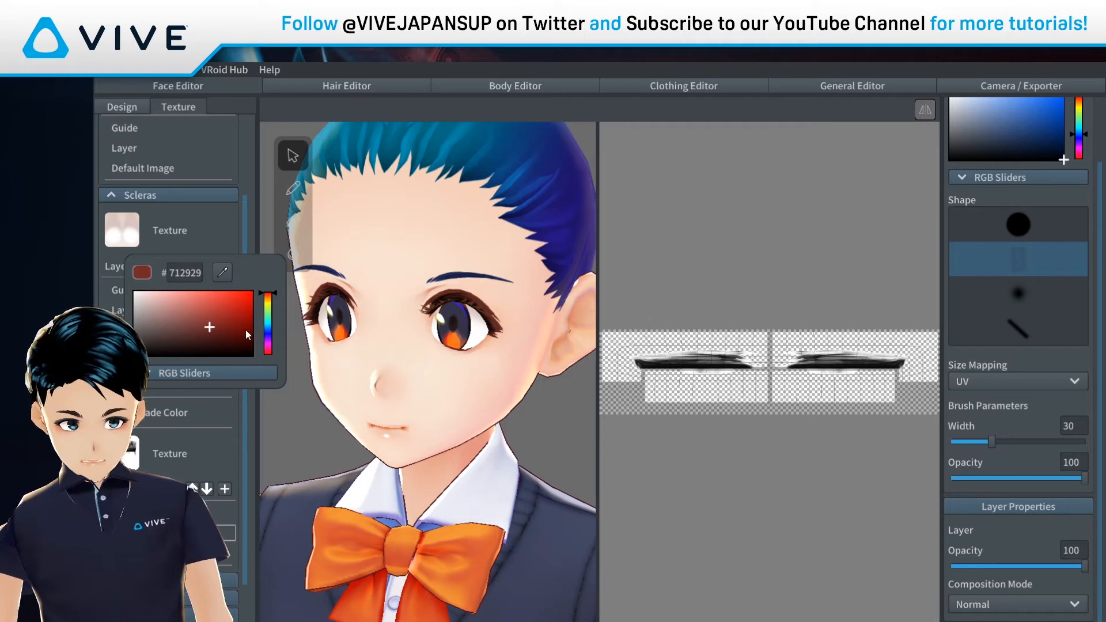
{"action": "left_click_drag", "start_coordinate": [245, 330], "coordinate": [200, 317]}
{"action": "left_click_drag", "start_coordinate": [275, 312], "coordinate": [271, 305]}
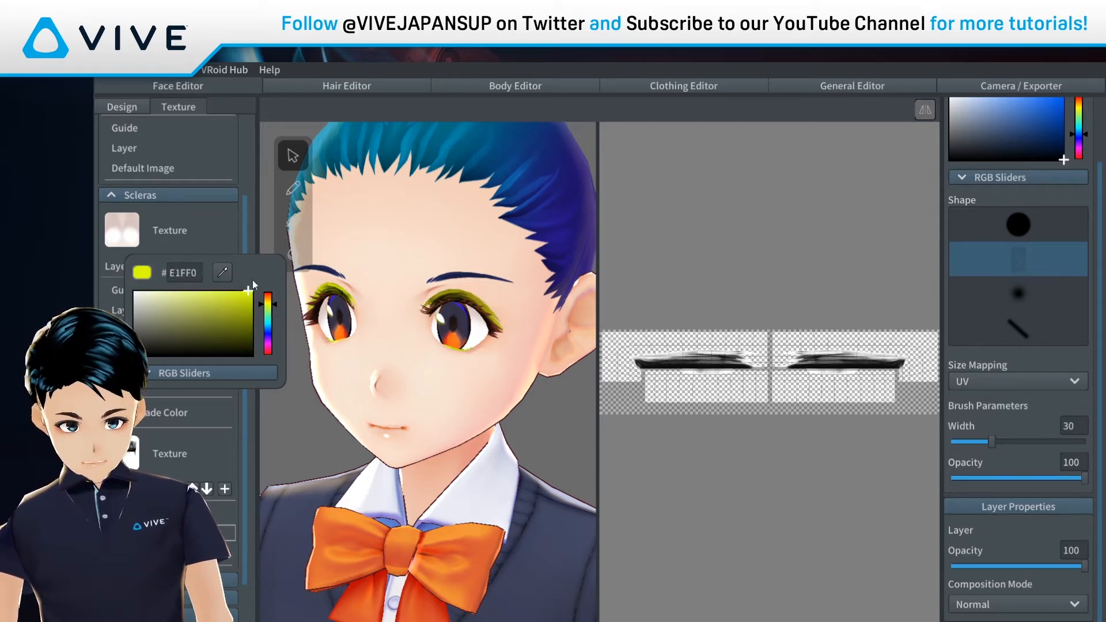
{"action": "mouse_move", "coordinate": [200, 317]}
{"action": "left_mouse_down"}
{"action": "mouse_move", "coordinate": [178, 309]}
{"action": "mouse_move", "coordinate": [146, 329]}
{"action": "mouse_move", "coordinate": [134, 320]}
{"action": "left_mouse_up"}
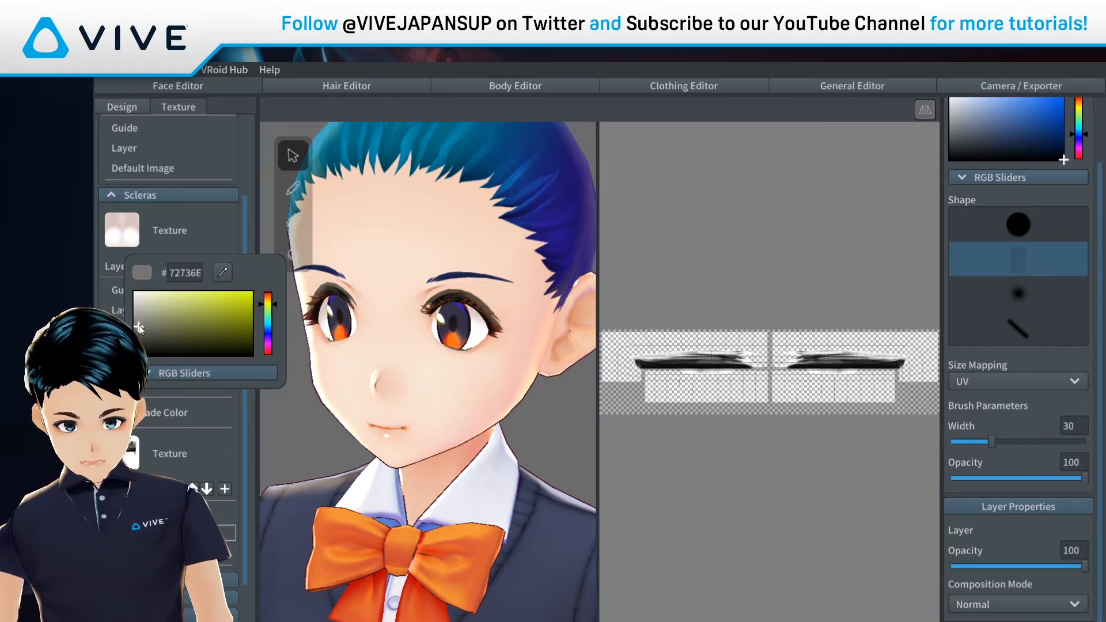
{"action": "mouse_move", "coordinate": [268, 311]}
{"action": "left_mouse_down"}
{"action": "mouse_move", "coordinate": [274, 347]}
{"action": "mouse_move", "coordinate": [222, 314]}
{"action": "mouse_move", "coordinate": [220, 291]}
{"action": "left_mouse_up"}
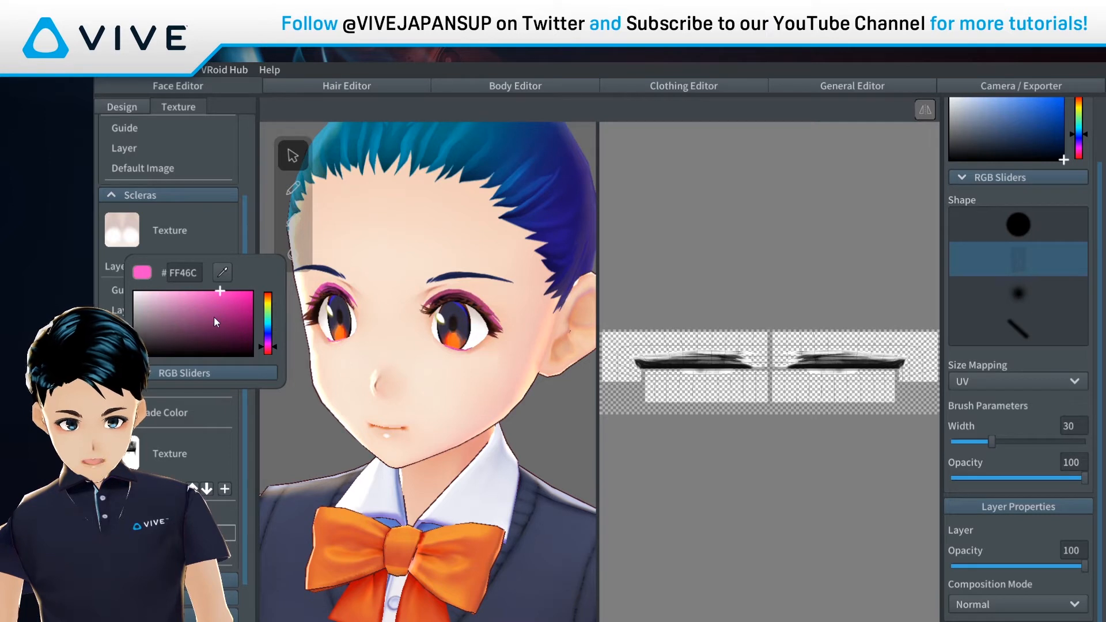
{"action": "left_click", "coordinate": [122, 413]}
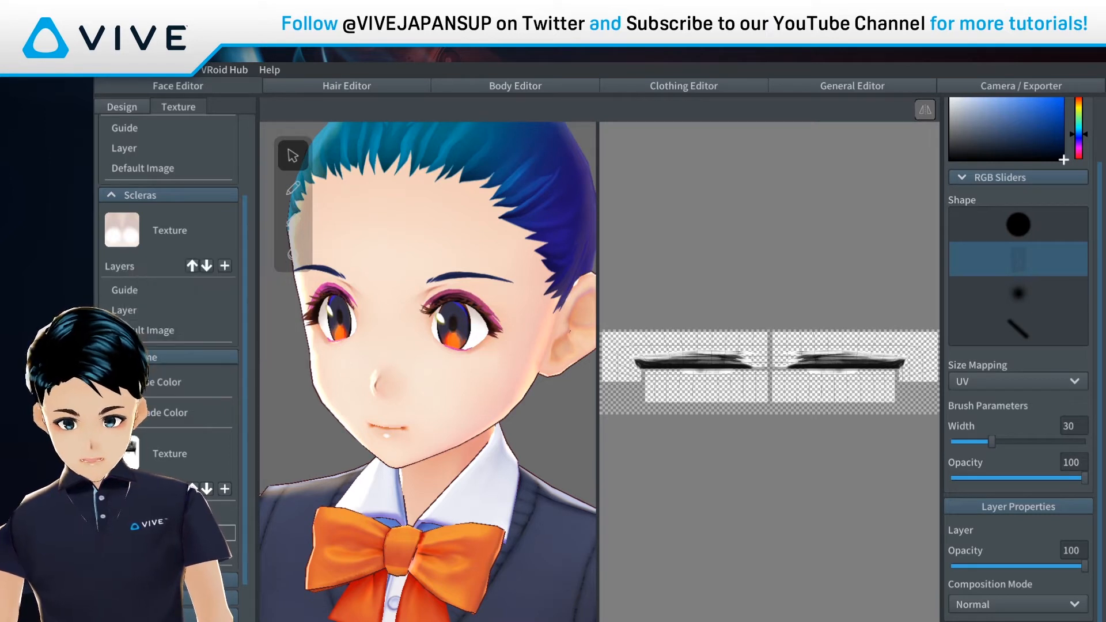
Step: Set the eyeline shade colour to dark magenta (#7F064A)
{"action": "left_click", "coordinate": [122, 412]}
{"action": "left_click_drag", "start_coordinate": [227, 335], "coordinate": [264, 299]}
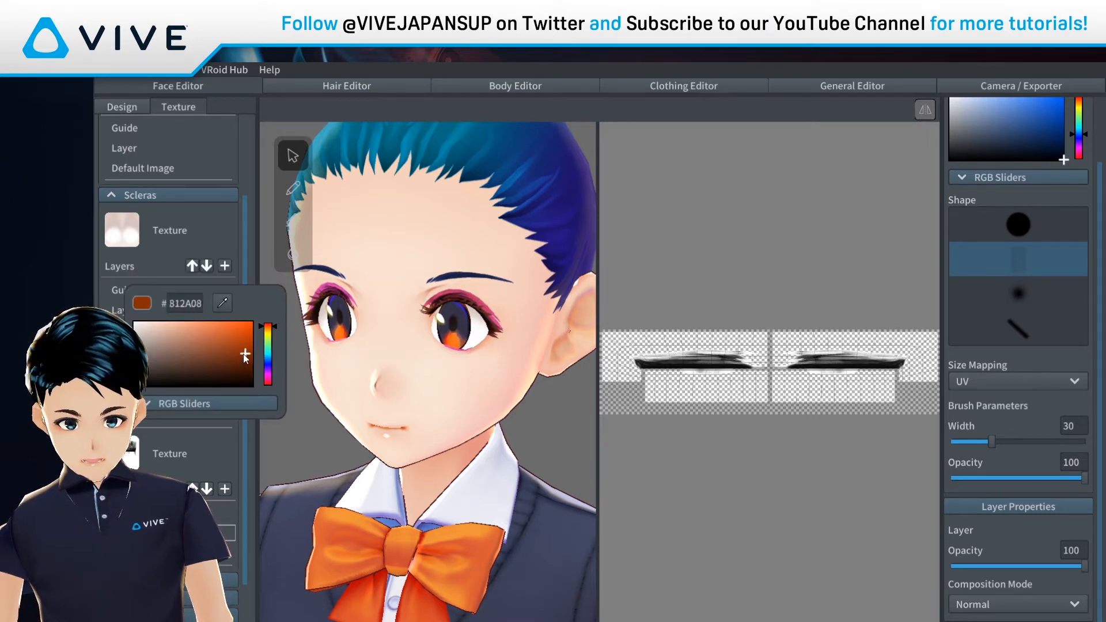
{"action": "mouse_move", "coordinate": [239, 355]}
{"action": "left_mouse_down"}
{"action": "mouse_move", "coordinate": [237, 331]}
{"action": "mouse_move", "coordinate": [248, 367]}
{"action": "mouse_move", "coordinate": [267, 378]}
{"action": "mouse_move", "coordinate": [254, 321]}
{"action": "mouse_move", "coordinate": [247, 363]}
{"action": "mouse_move", "coordinate": [234, 345]}
{"action": "mouse_move", "coordinate": [248, 355]}
{"action": "left_mouse_up"}
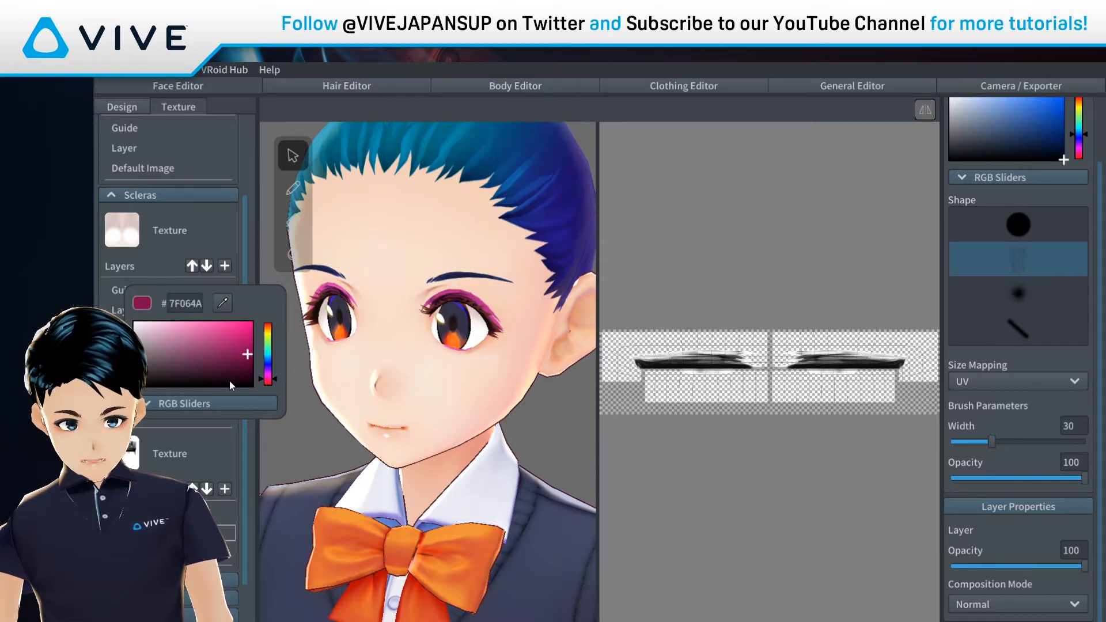
{"action": "left_click", "coordinate": [251, 444]}
{"action": "scroll", "coordinate": [251, 439], "scroll_direction": "down", "scroll_amount": 5}
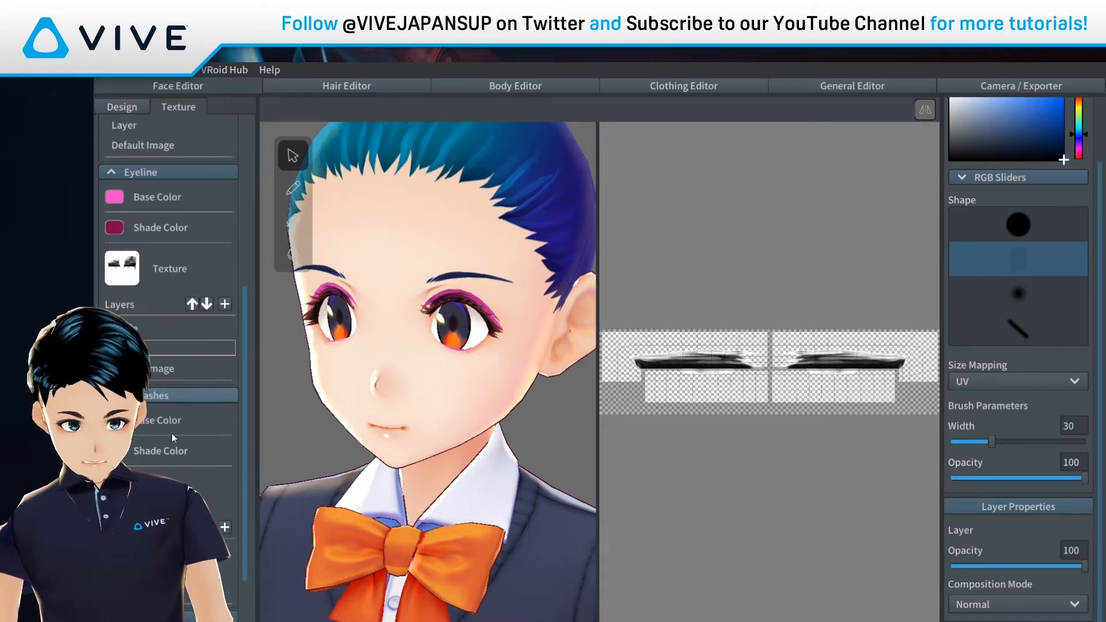
Step: Set the eyelash base colour to bright green
{"action": "left_click", "coordinate": [157, 426]}
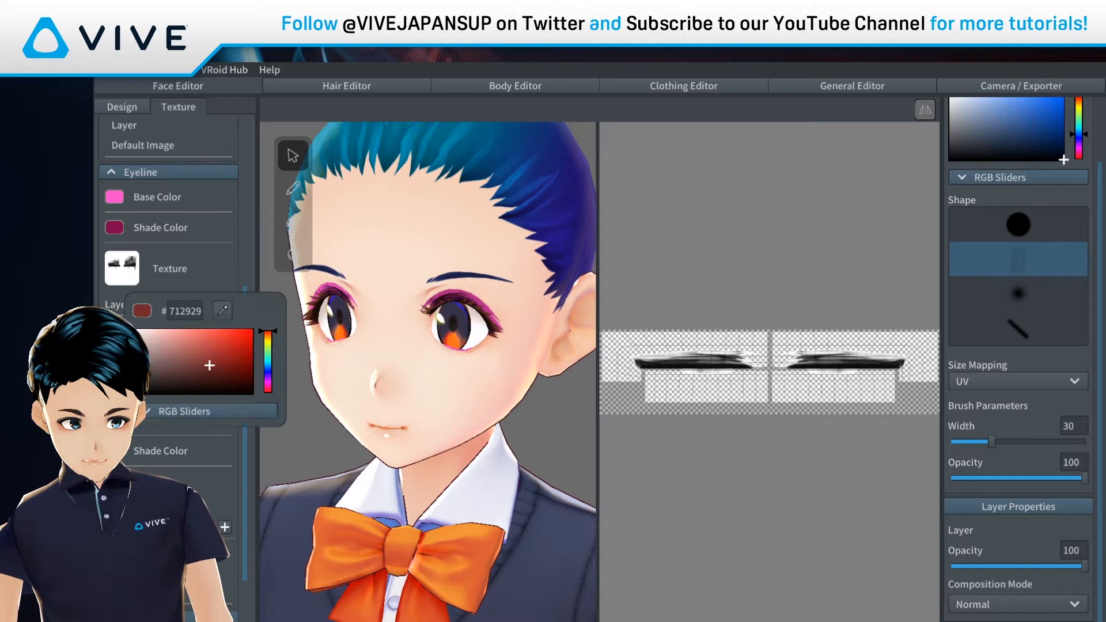
{"action": "left_click", "coordinate": [268, 346]}
{"action": "left_click", "coordinate": [253, 330]}
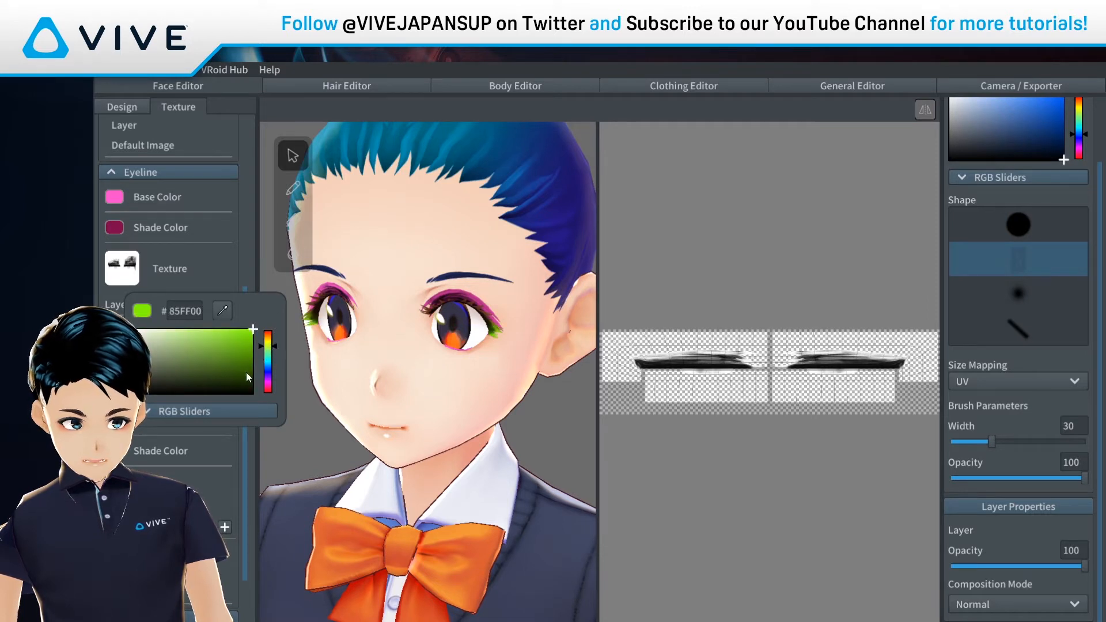
{"action": "left_click", "coordinate": [269, 362]}
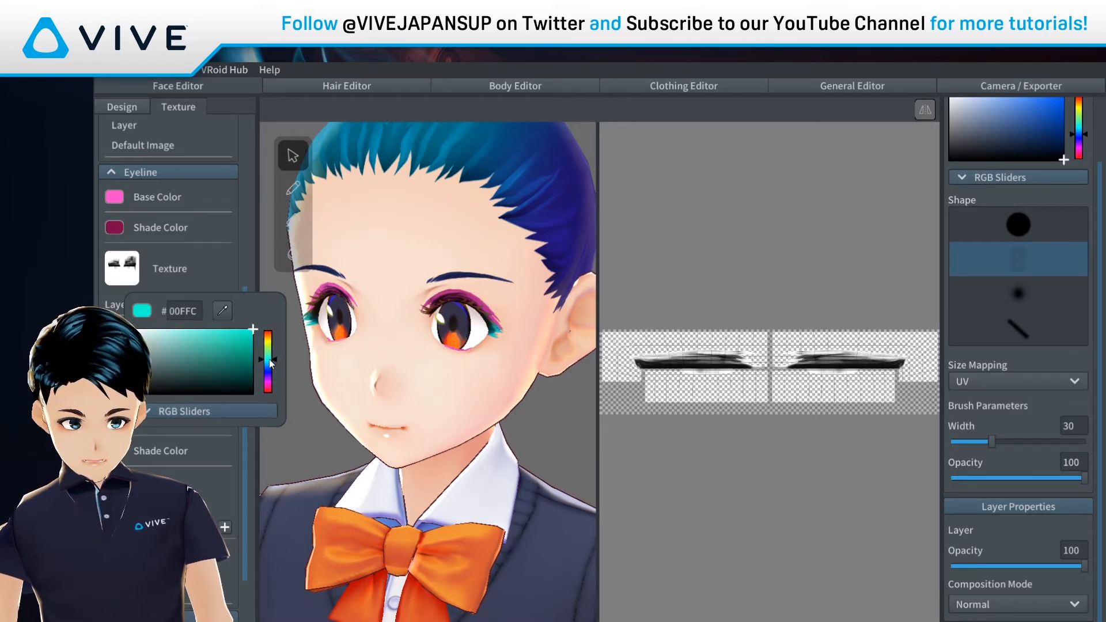
{"action": "left_click_drag", "start_coordinate": [271, 361], "coordinate": [267, 358]}
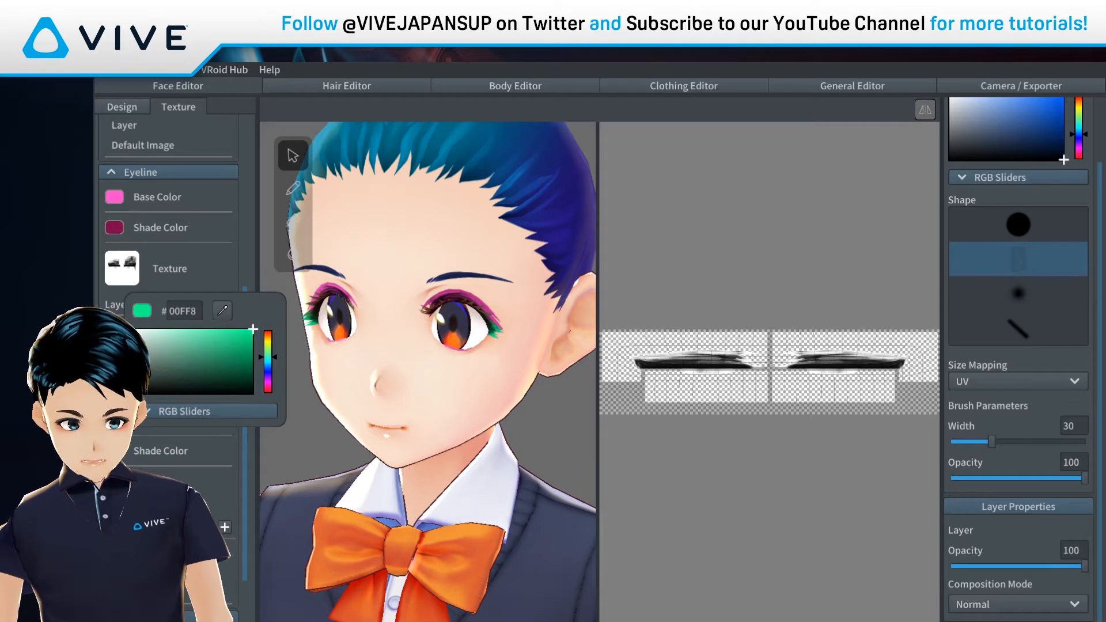
{"action": "left_click", "coordinate": [116, 420]}
Step: Give the eyelashes a bright magenta shade colour and open the eyelash texture layer
{"action": "left_click", "coordinate": [114, 420]}
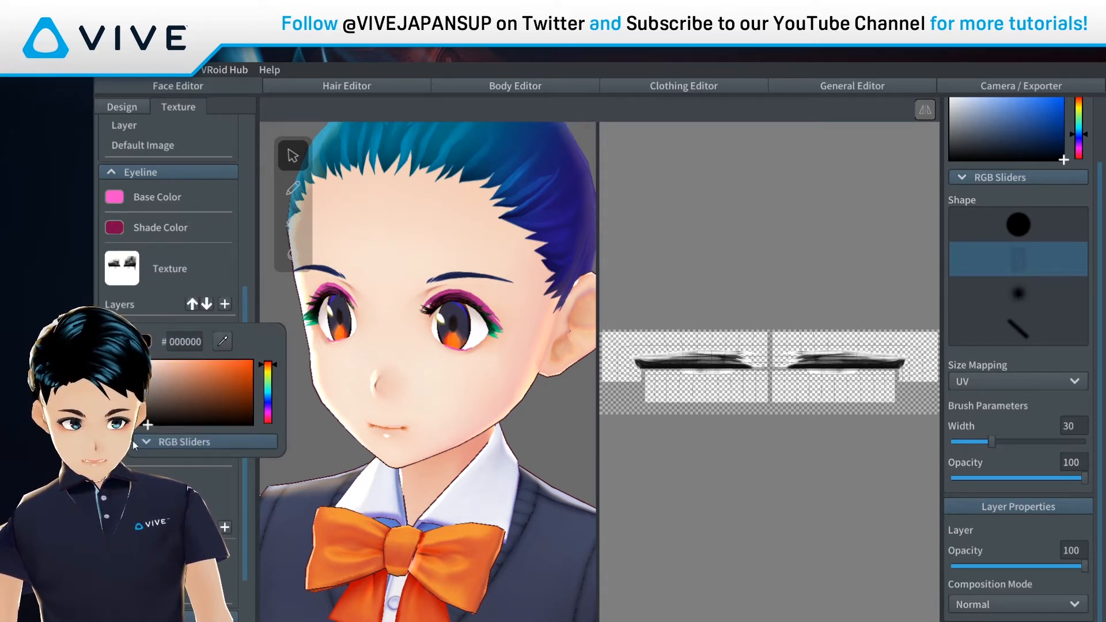
{"action": "mouse_move", "coordinate": [268, 364]}
{"action": "left_mouse_down"}
{"action": "mouse_move", "coordinate": [270, 379]}
{"action": "mouse_move", "coordinate": [248, 361]}
{"action": "mouse_move", "coordinate": [203, 388]}
{"action": "mouse_move", "coordinate": [134, 390]}
{"action": "mouse_move", "coordinate": [132, 426]}
{"action": "left_mouse_up"}
{"action": "left_click", "coordinate": [237, 383]}
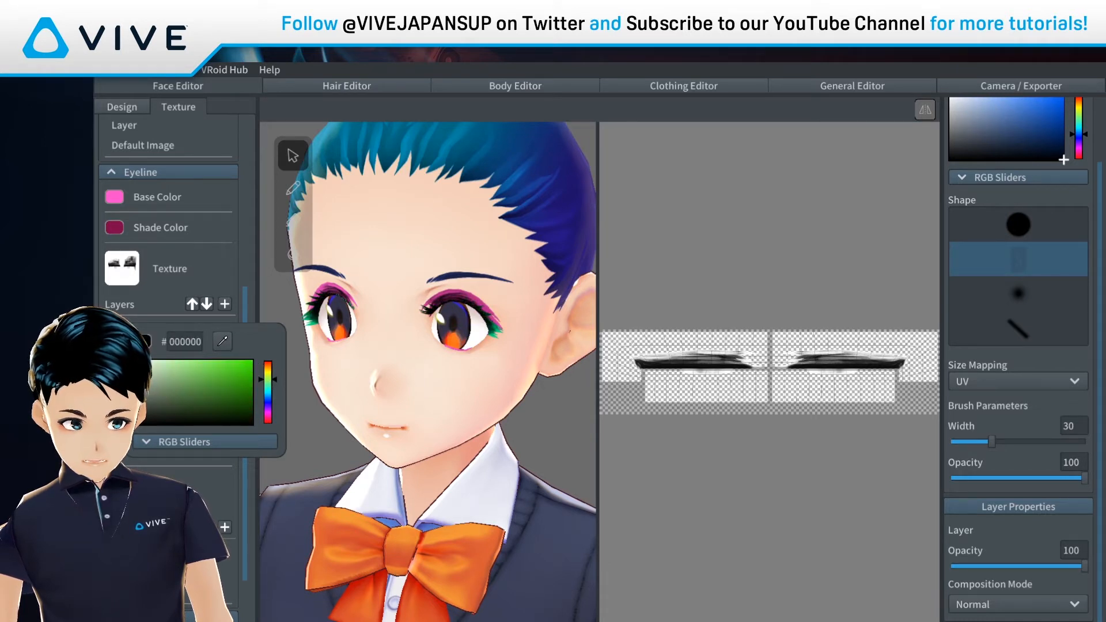
{"action": "mouse_move", "coordinate": [268, 406]}
{"action": "left_mouse_down"}
{"action": "mouse_move", "coordinate": [268, 429]}
{"action": "mouse_move", "coordinate": [246, 391]}
{"action": "left_mouse_up"}
{"action": "left_click", "coordinate": [224, 416]}
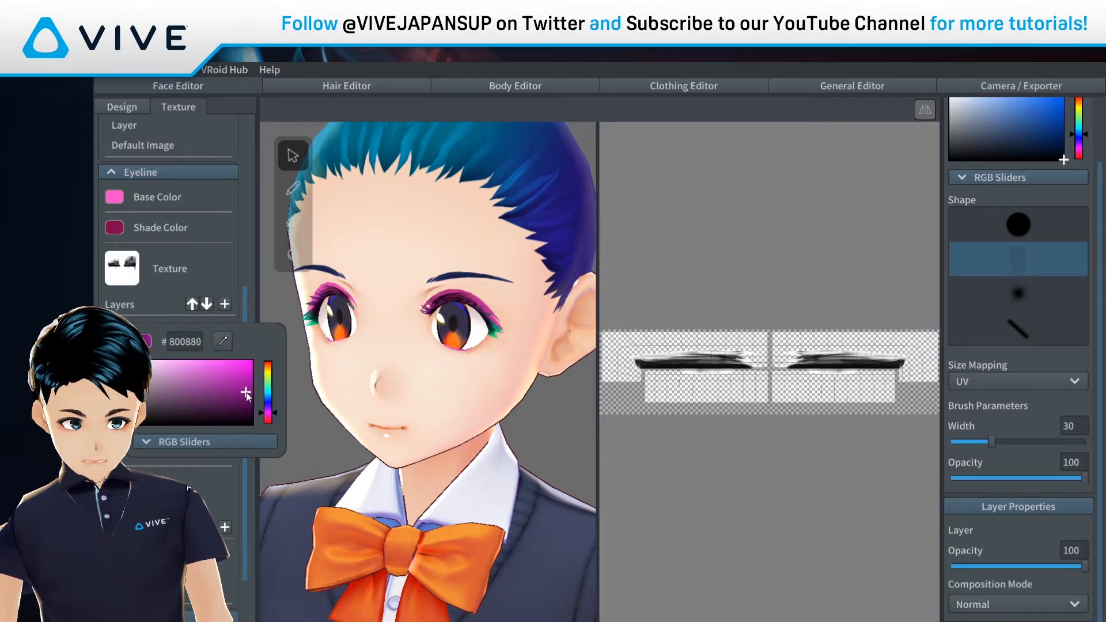
{"action": "left_click", "coordinate": [114, 424]}
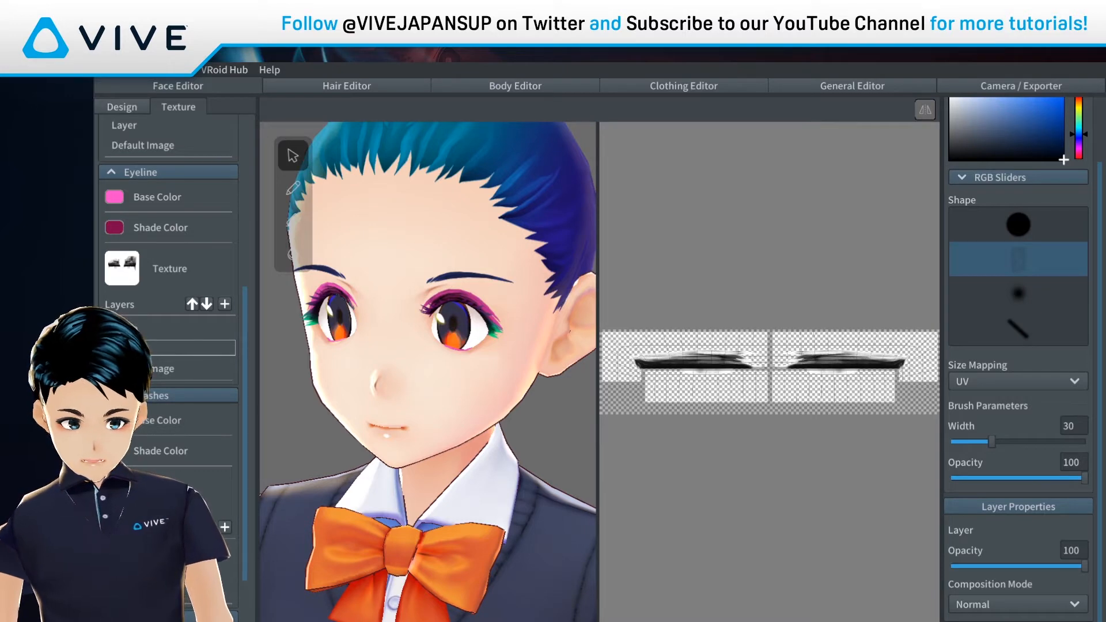
{"action": "left_click", "coordinate": [159, 571]}
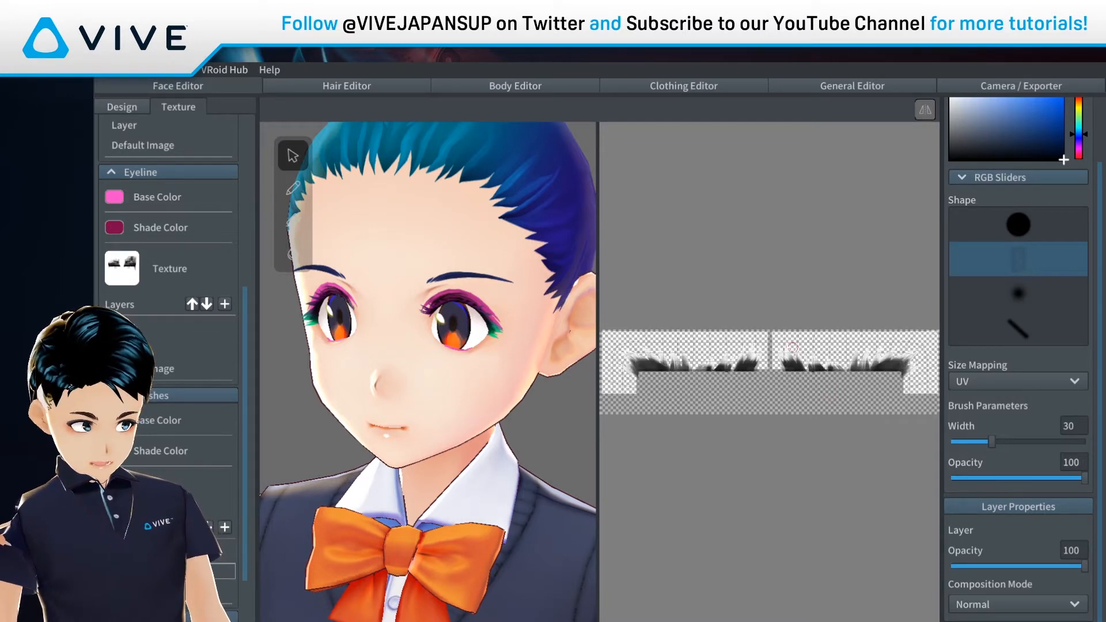
Step: With a soft round brush at width 5, paint three dark lash strokes on the eyelash texture
{"action": "scroll", "coordinate": [916, 326], "scroll_direction": "up", "scroll_amount": 4}
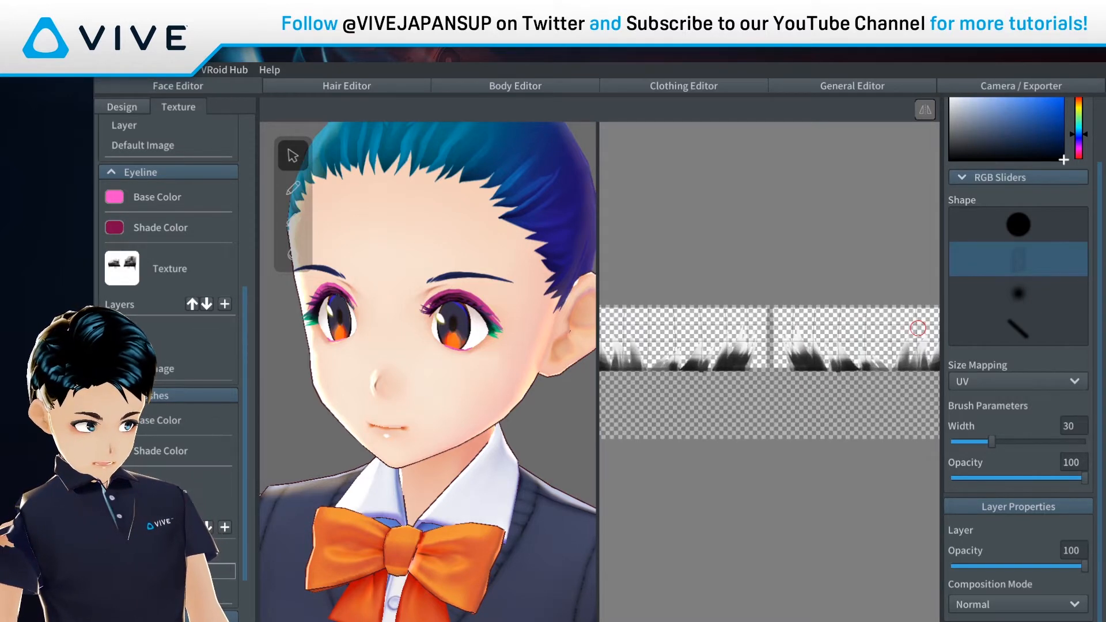
{"action": "scroll", "coordinate": [875, 327], "scroll_direction": "up", "scroll_amount": 3}
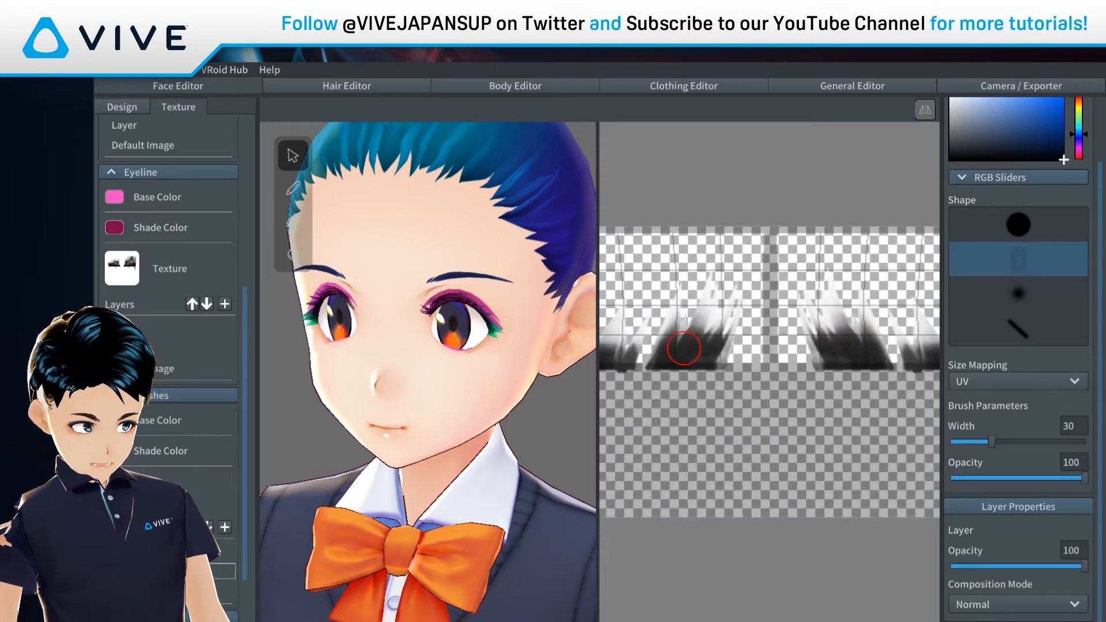
{"action": "left_click", "coordinate": [1019, 294]}
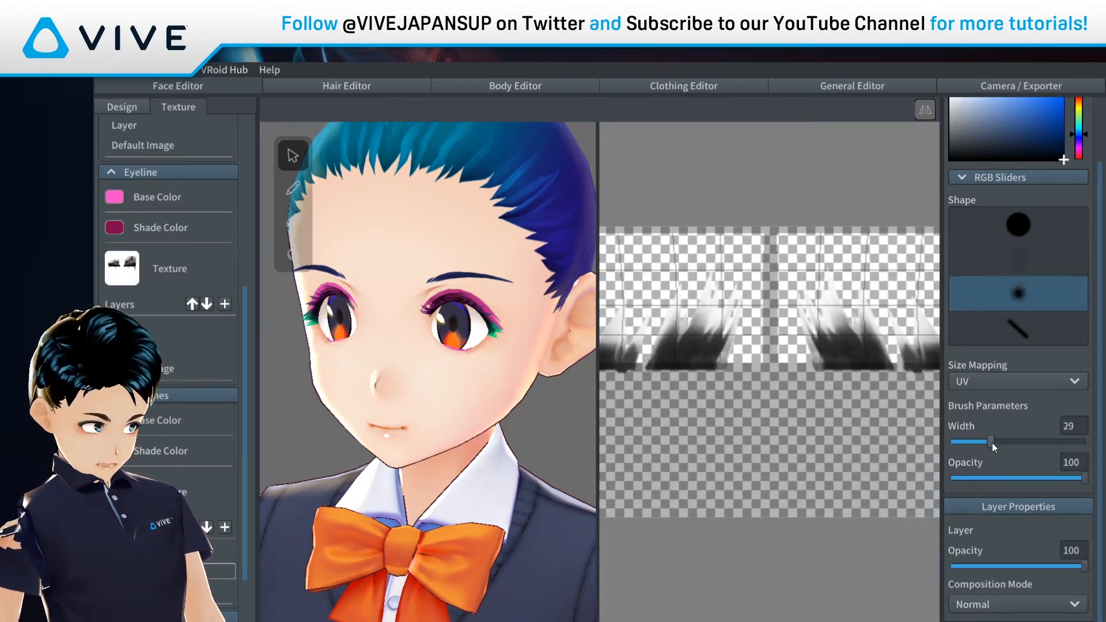
{"action": "left_click_drag", "start_coordinate": [991, 442], "coordinate": [958, 443]}
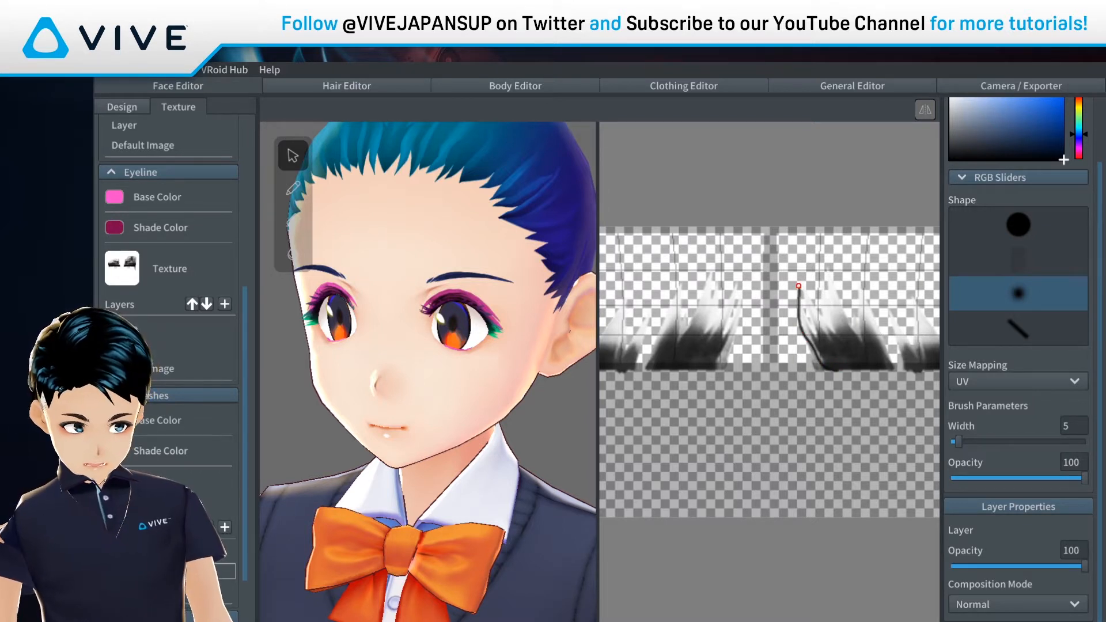
{"action": "left_click_drag", "start_coordinate": [866, 365], "coordinate": [832, 248]}
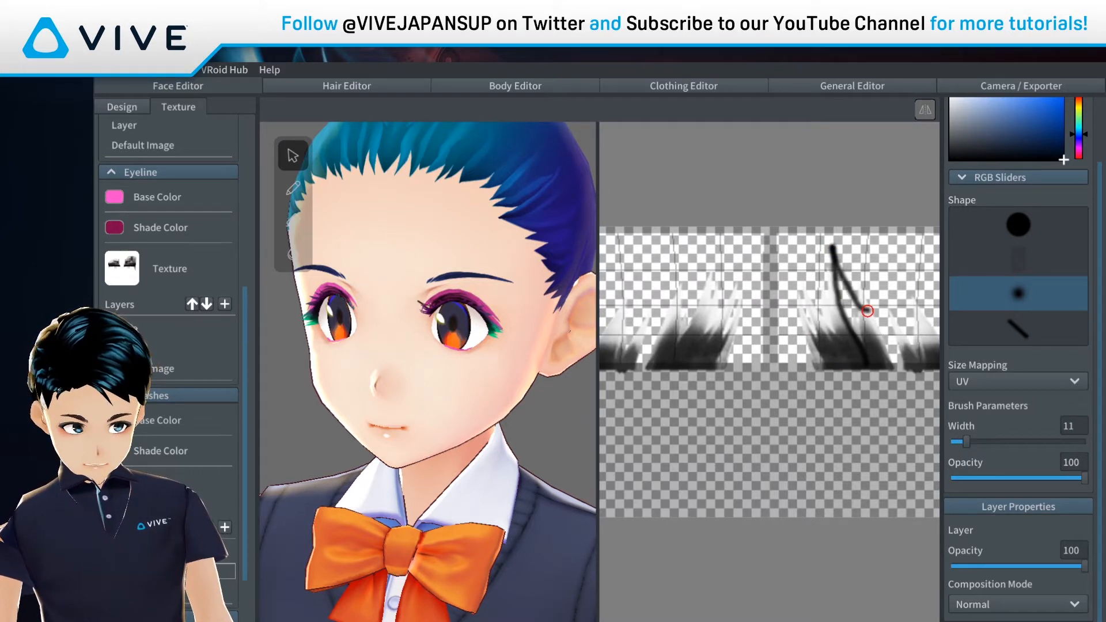
{"action": "left_click_drag", "start_coordinate": [867, 311], "coordinate": [864, 244]}
{"action": "left_click_drag", "start_coordinate": [875, 319], "coordinate": [894, 242]}
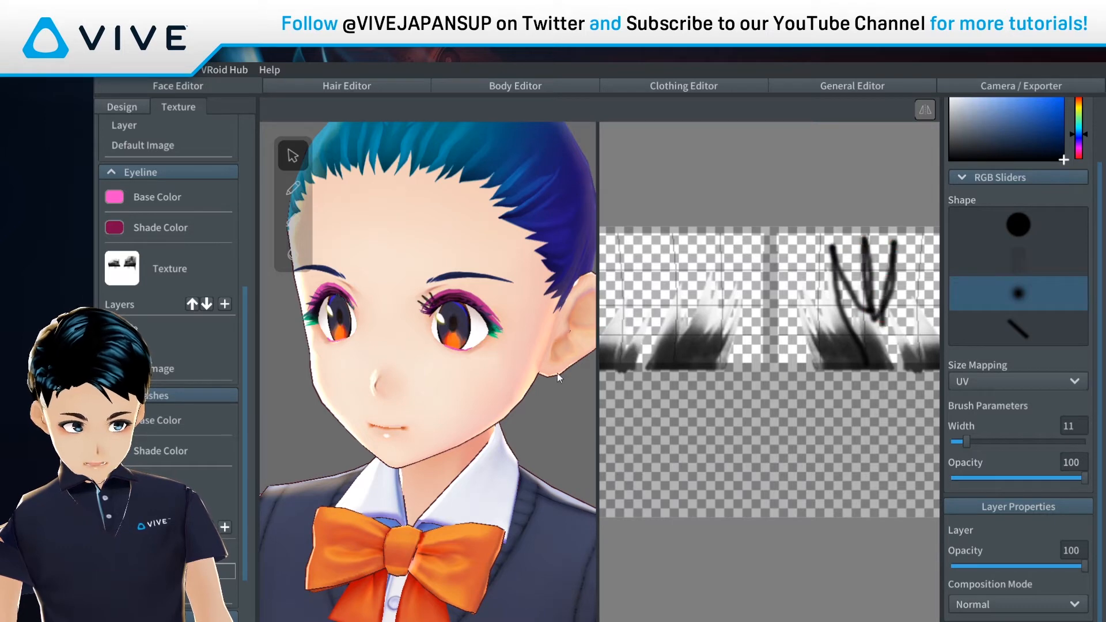
{"action": "mouse_move", "coordinate": [519, 346]}
{"action": "right_mouse_down"}
{"action": "mouse_move", "coordinate": [357, 343]}
{"action": "mouse_move", "coordinate": [548, 346]}
{"action": "mouse_move", "coordinate": [398, 346]}
{"action": "mouse_move", "coordinate": [472, 345]}
{"action": "right_mouse_up"}
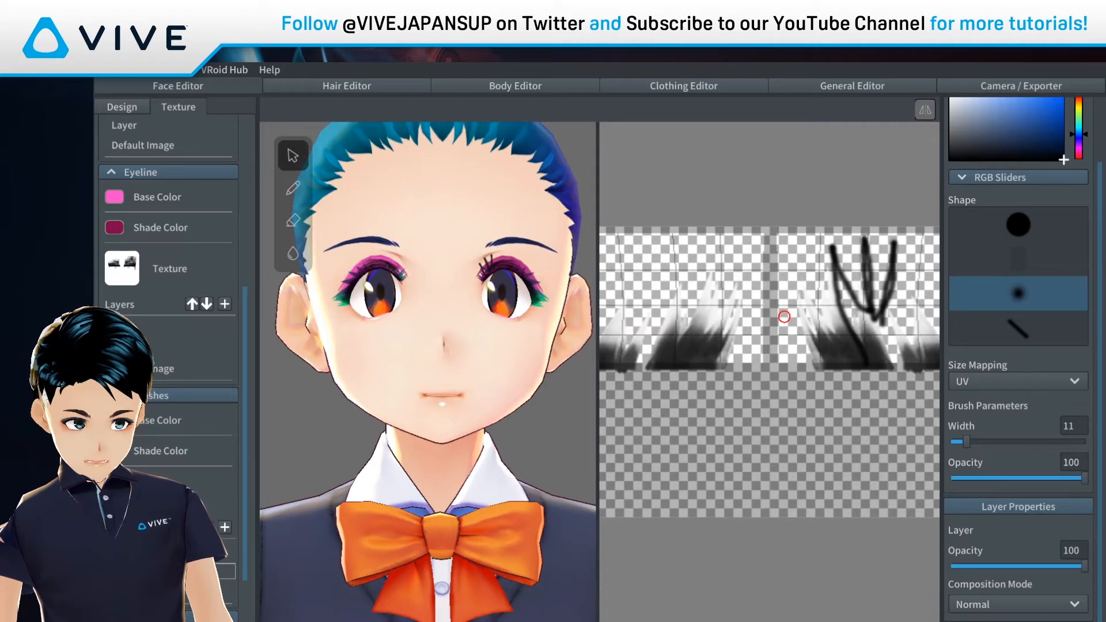
Step: Undo the eyelash strokes and bring the eyebrow texture into view for editing
{"action": "key", "text": "ctrl+z"}
{"action": "scroll", "coordinate": [784, 316], "scroll_direction": "down", "scroll_amount": 2}
{"action": "scroll", "coordinate": [783, 315], "scroll_direction": "down", "scroll_amount": 2}
{"action": "scroll", "coordinate": [170, 288], "scroll_direction": "down", "scroll_amount": 3}
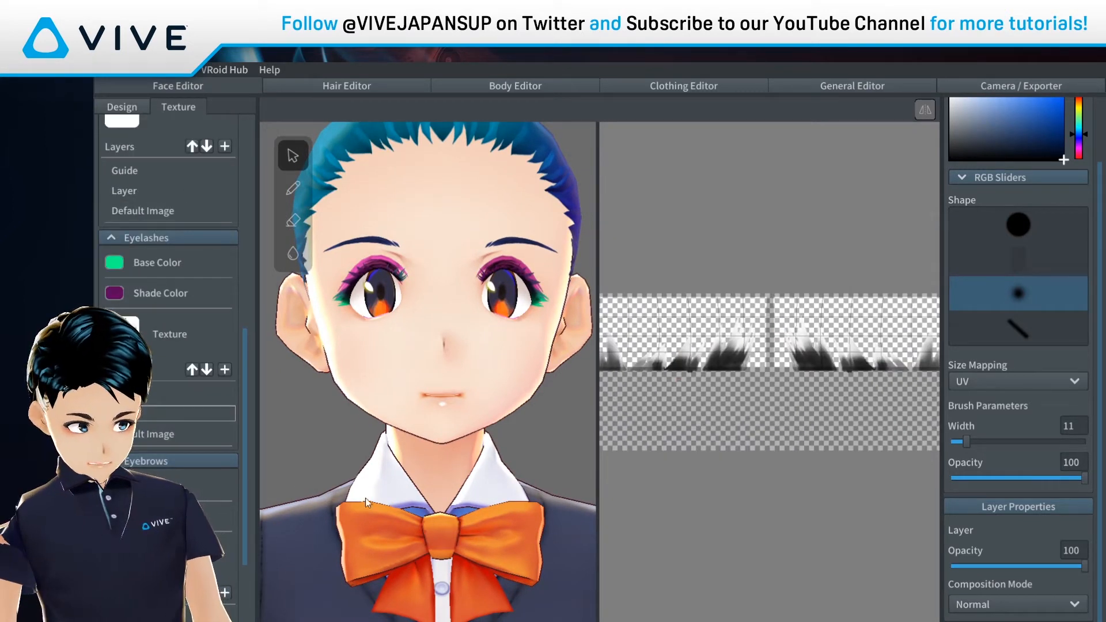
{"action": "scroll", "coordinate": [170, 288], "scroll_direction": "down", "scroll_amount": 2}
{"action": "left_click", "coordinate": [172, 541]}
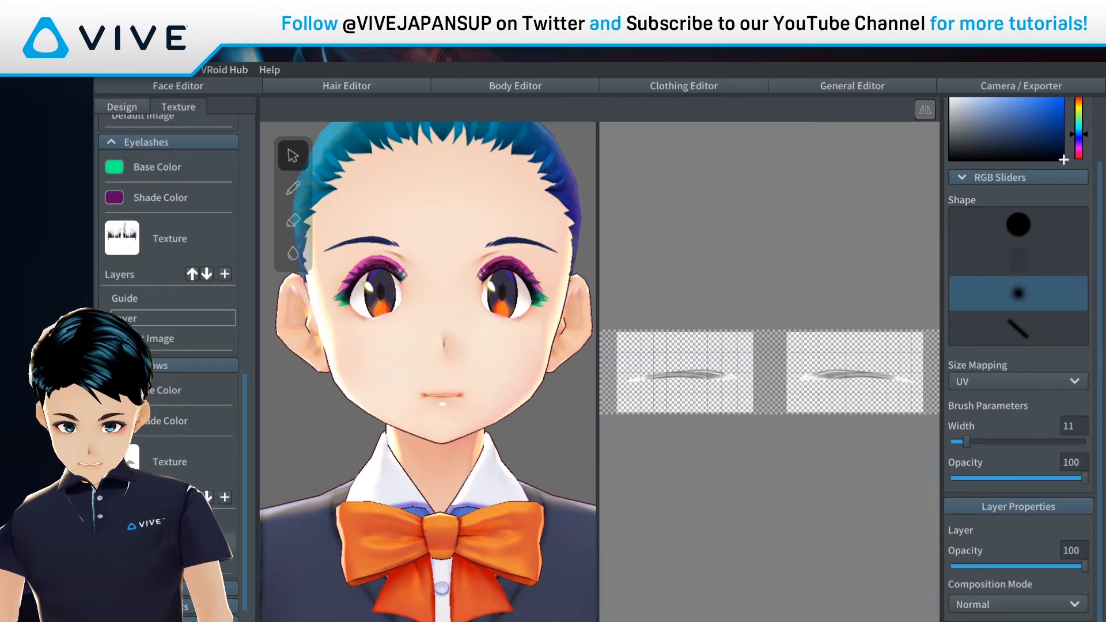
{"action": "scroll", "coordinate": [813, 359], "scroll_direction": "up", "scroll_amount": 2}
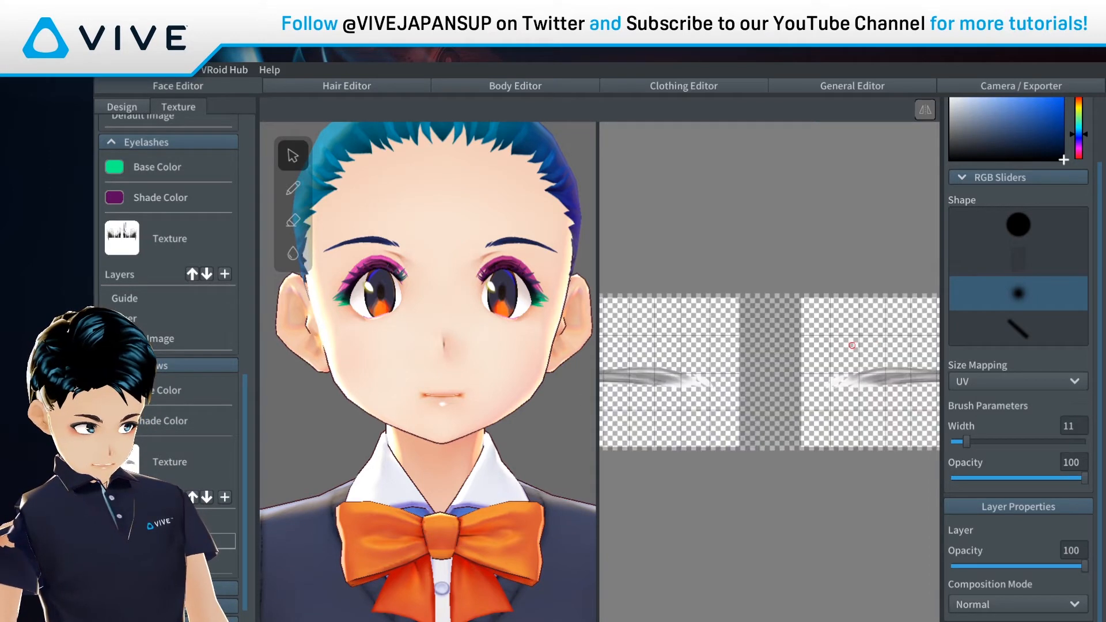
{"action": "middle_click_drag", "start_coordinate": [887, 381], "coordinate": [746, 387]}
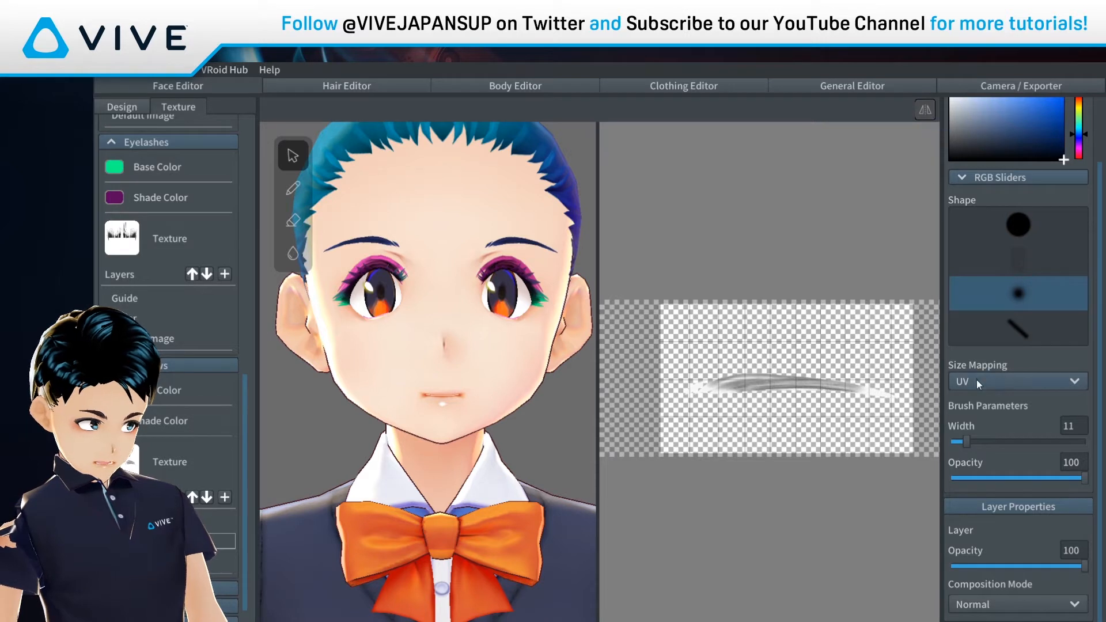
Step: Test a slanted line brush stroke on the eyebrows, undo it, and open the eyebrow layer's options
{"action": "left_click", "coordinate": [1023, 328]}
{"action": "left_click_drag", "start_coordinate": [720, 385], "coordinate": [775, 363]}
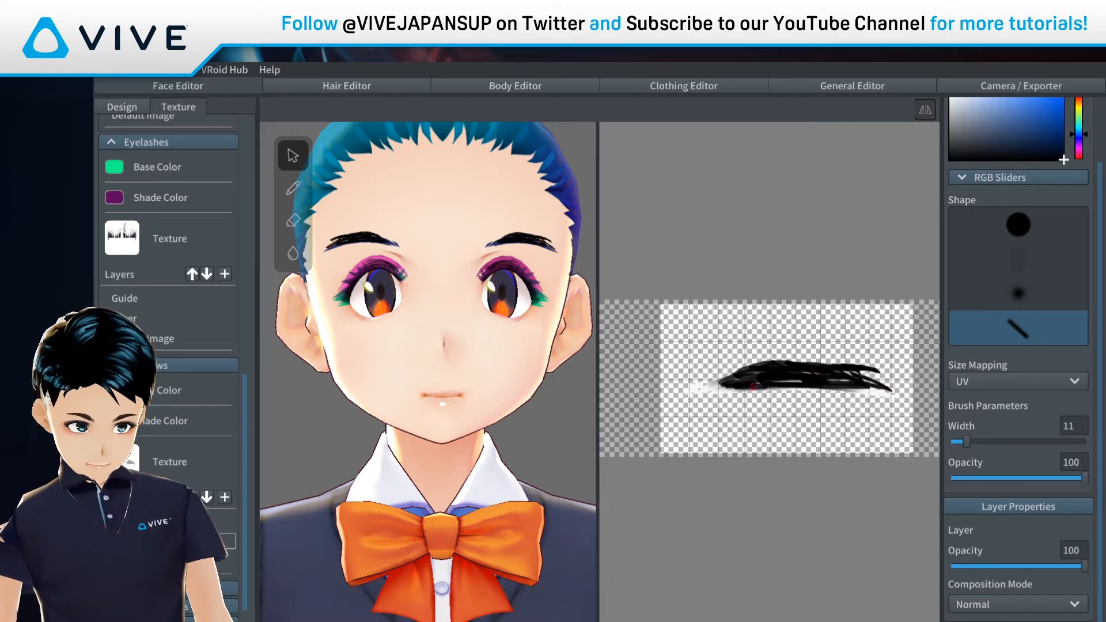
{"action": "key", "text": "ctrl+z"}
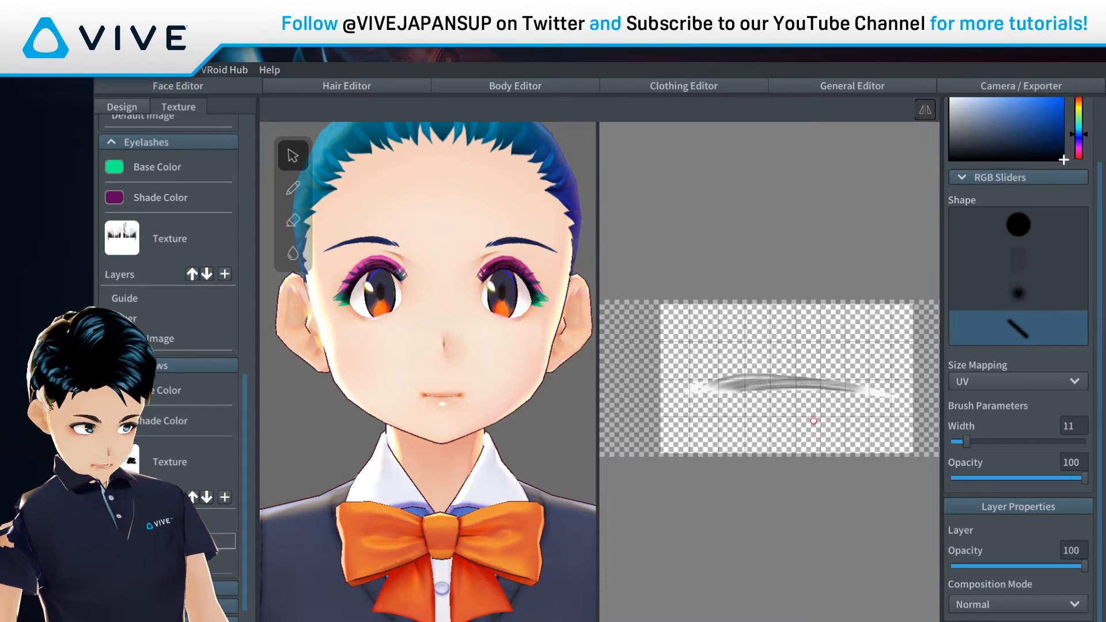
{"action": "right_click", "coordinate": [150, 541]}
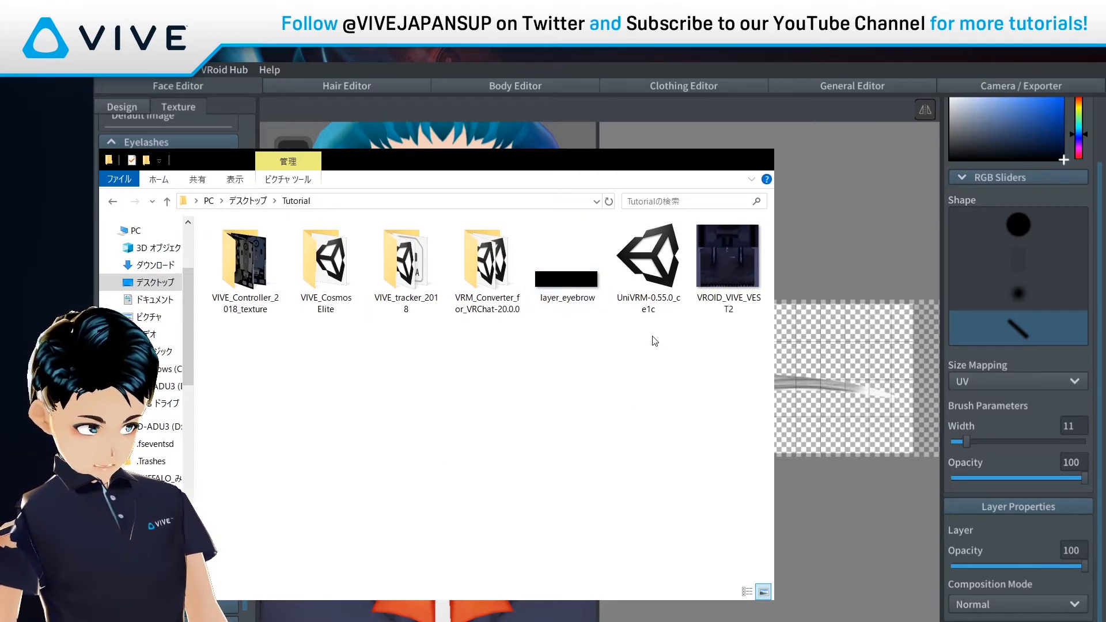
Step: Open layer_eyebrow from the Tutorial folder in GIMP and close the previous image
{"action": "left_click", "coordinate": [573, 294]}
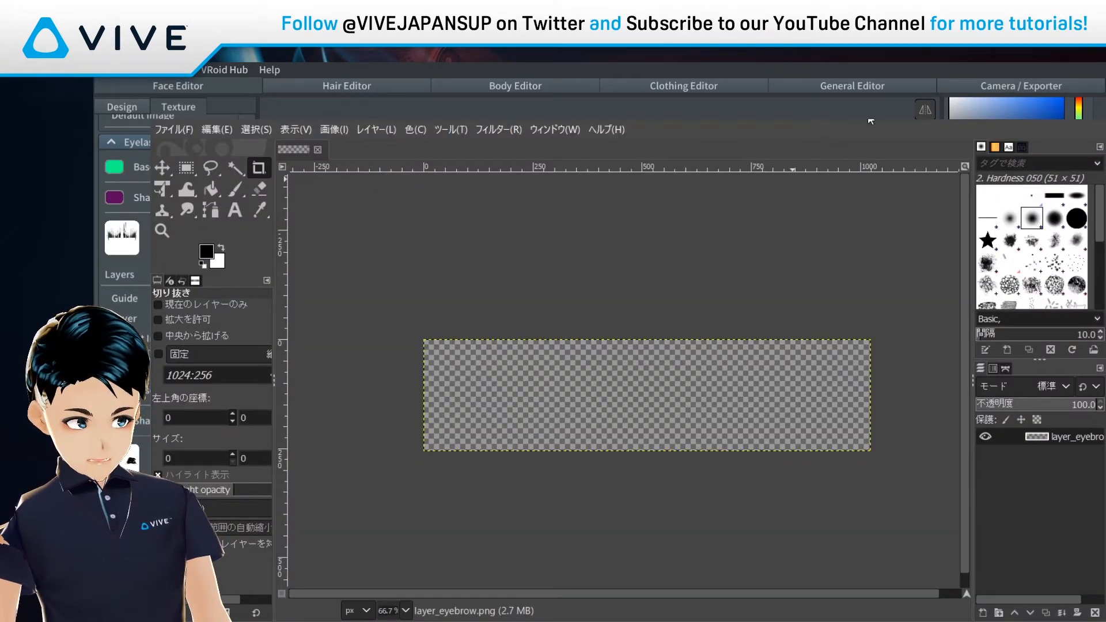
{"action": "left_click", "coordinate": [318, 150]}
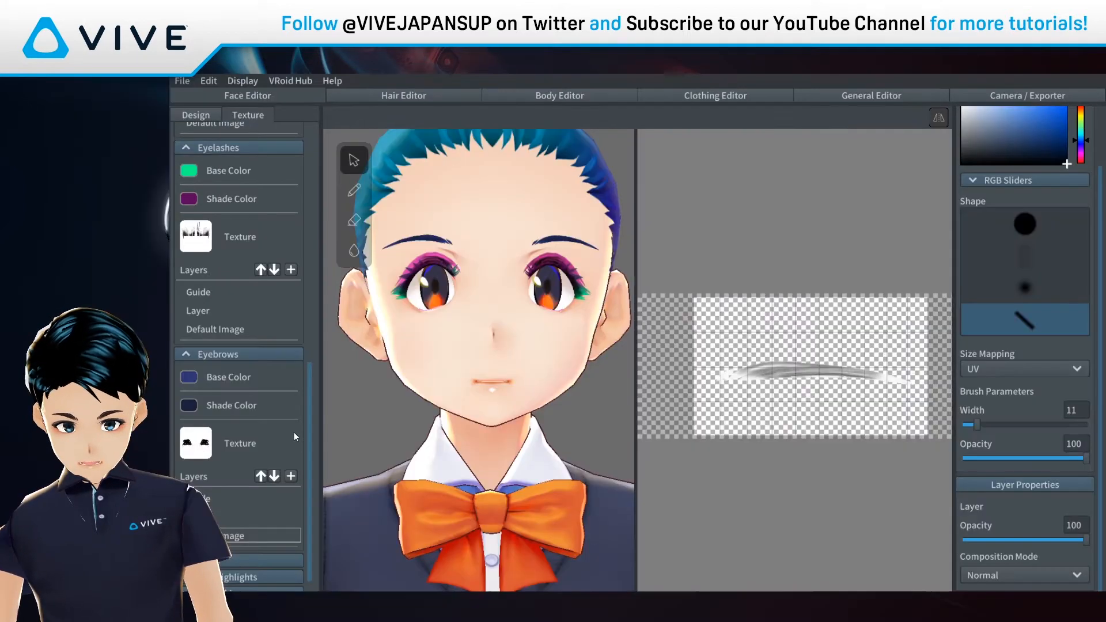
Step: Show the eyelash Default Image layer in VRoid, then rectangle-select both eyebrows in GIMP
{"action": "left_click", "coordinate": [215, 331]}
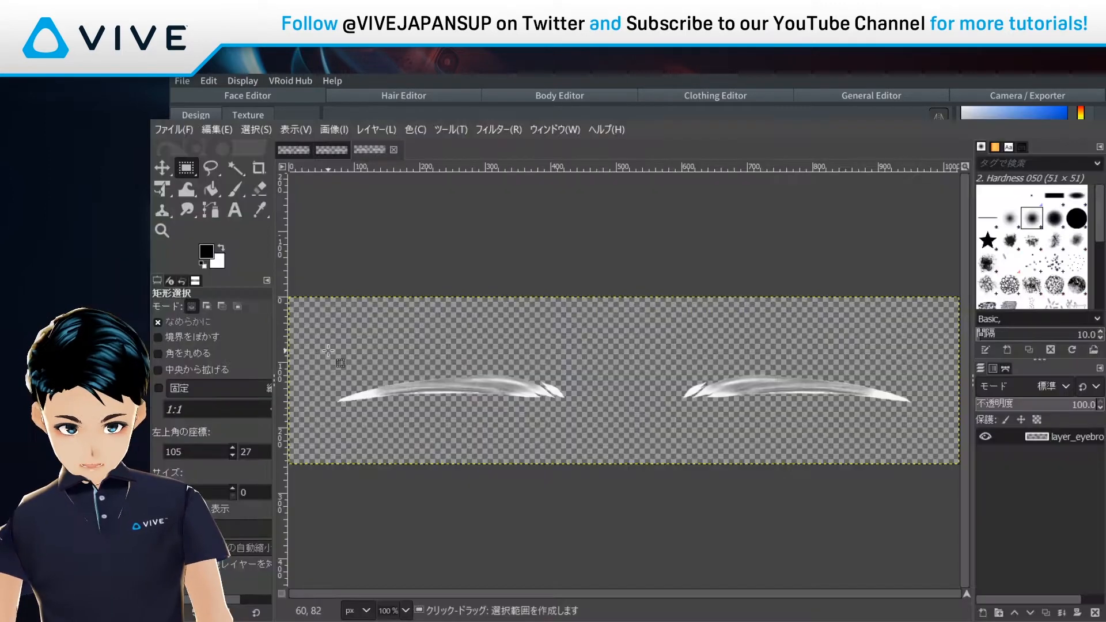
{"action": "left_click_drag", "start_coordinate": [327, 349], "coordinate": [920, 422]}
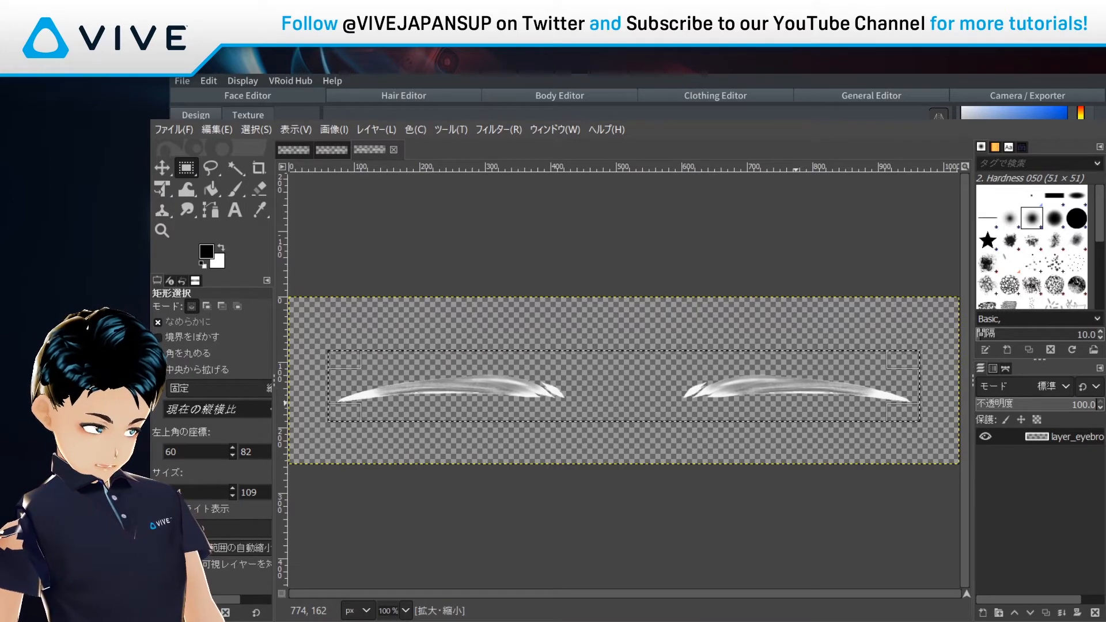
Step: Scale the eyebrow shapes up to a height of 202 and apply the transform
{"action": "key", "text": "shift+s"}
{"action": "left_click", "coordinate": [871, 431]}
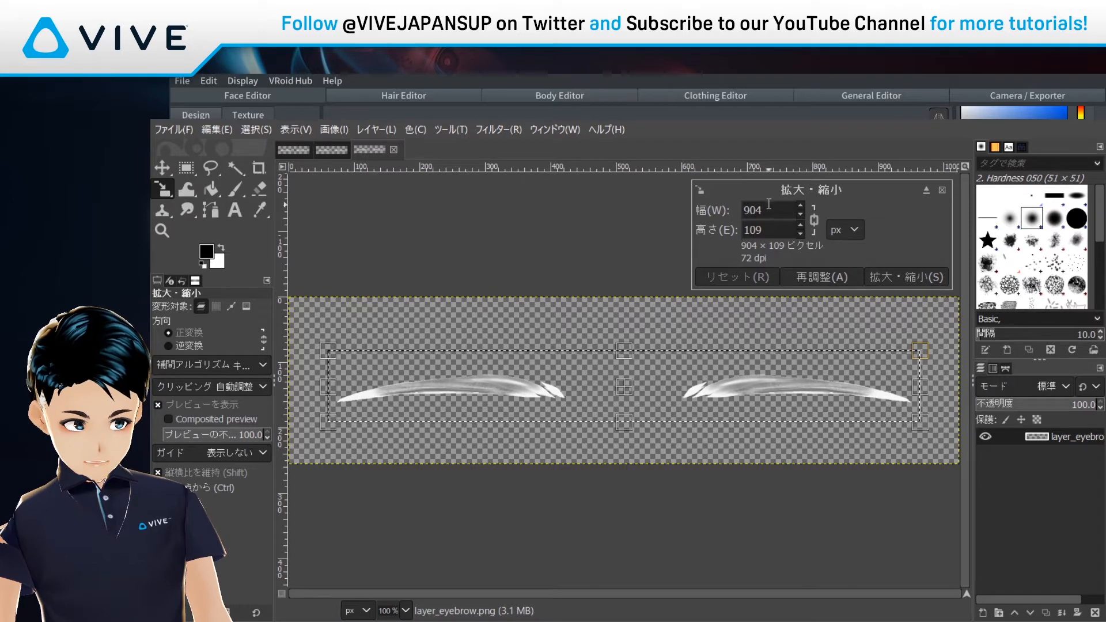
{"action": "left_click", "coordinate": [801, 224]}
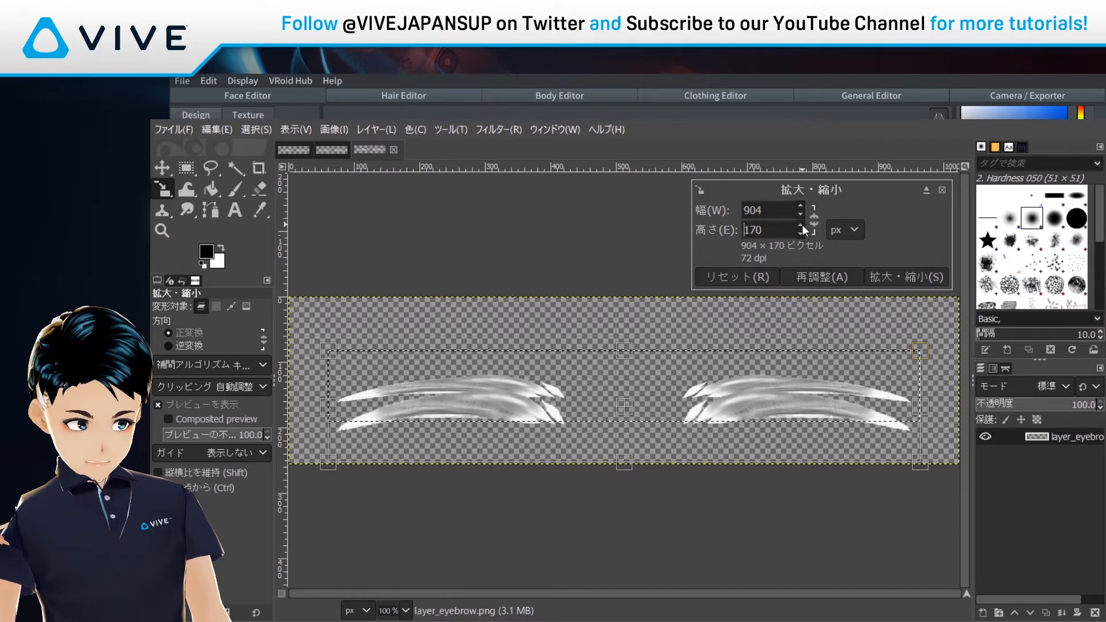
{"action": "left_click", "coordinate": [802, 225]}
{"action": "left_click", "coordinate": [803, 225]}
{"action": "left_click", "coordinate": [802, 225]}
{"action": "left_click", "coordinate": [802, 224]}
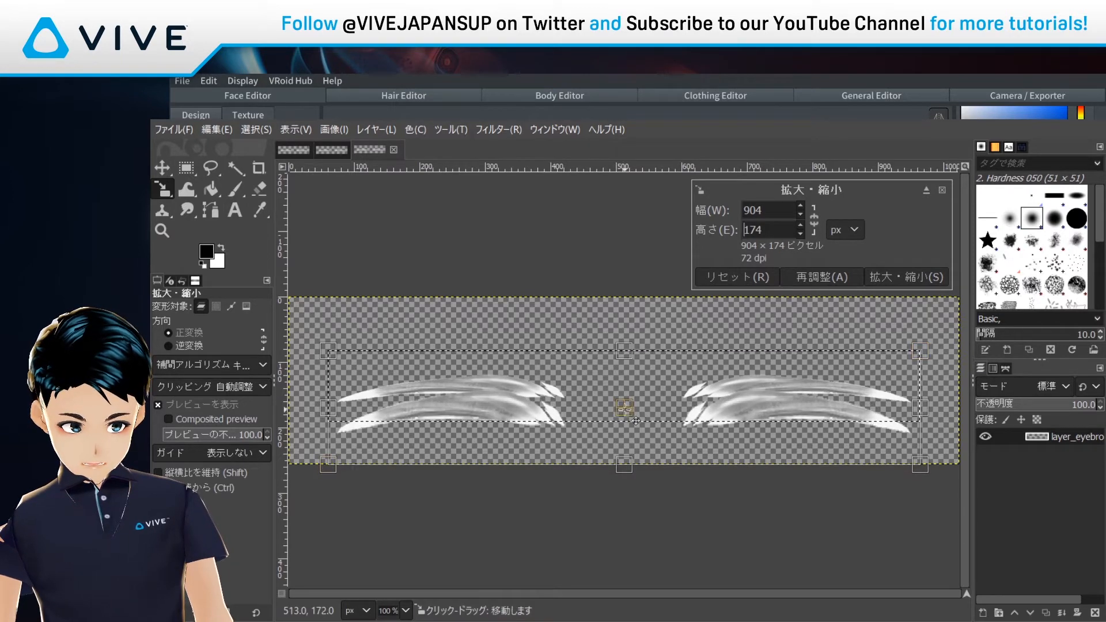
{"action": "left_click_drag", "start_coordinate": [636, 397], "coordinate": [636, 391]}
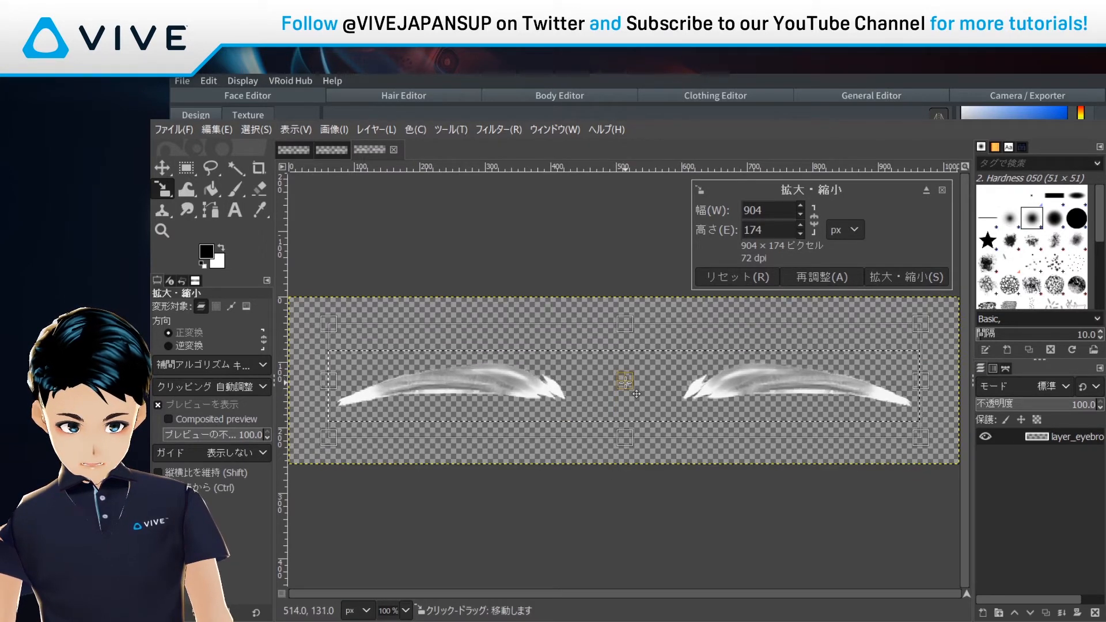
{"action": "left_click", "coordinate": [801, 225]}
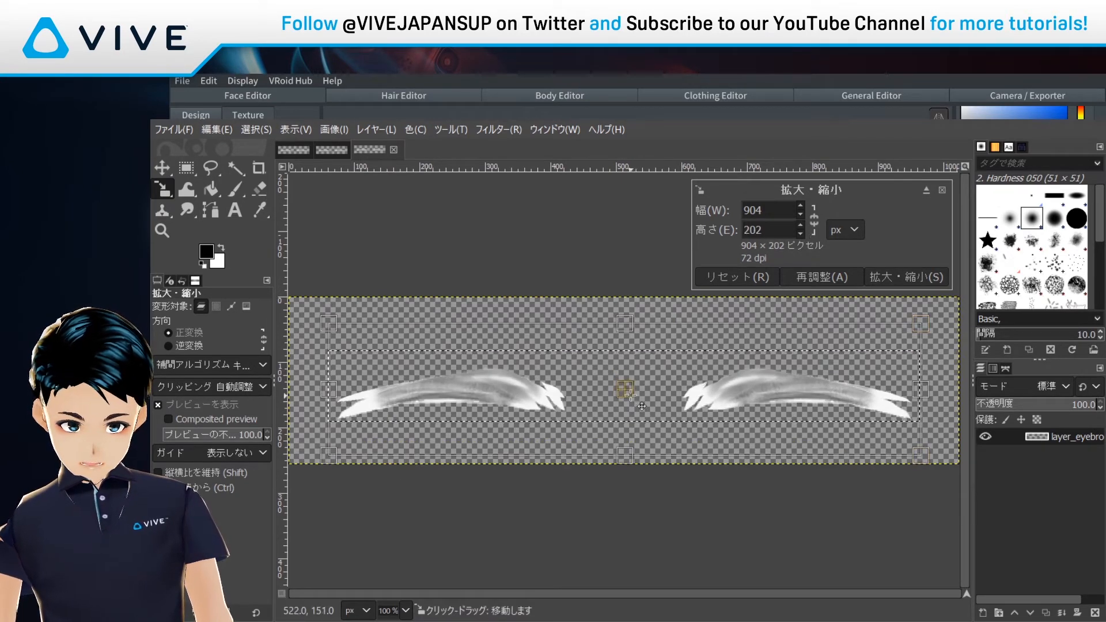
{"action": "left_click_drag", "start_coordinate": [643, 392], "coordinate": [641, 394]}
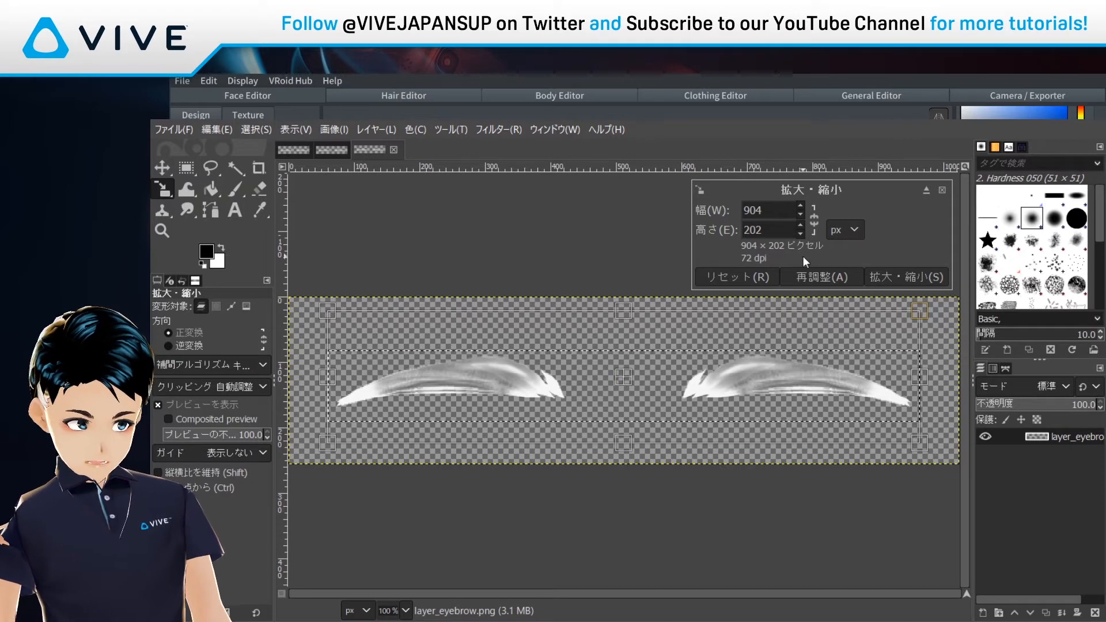
{"action": "left_click", "coordinate": [894, 278]}
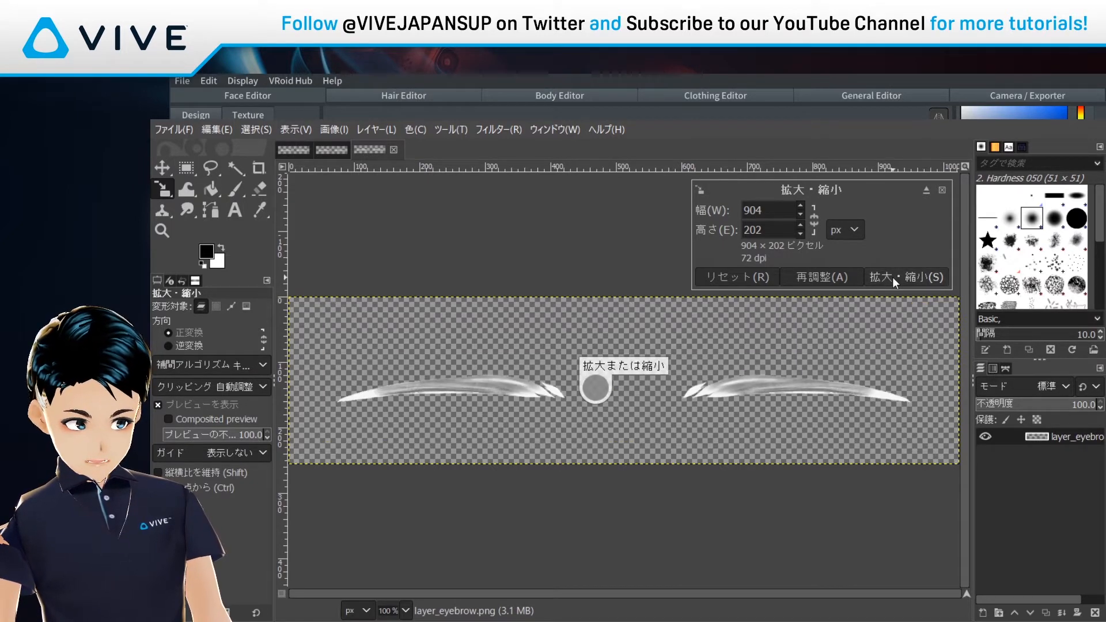
Step: Cancel the extra scaling and overwrite layer_eyebrow with the enlarged eyebrows
{"action": "left_click", "coordinate": [670, 255]}
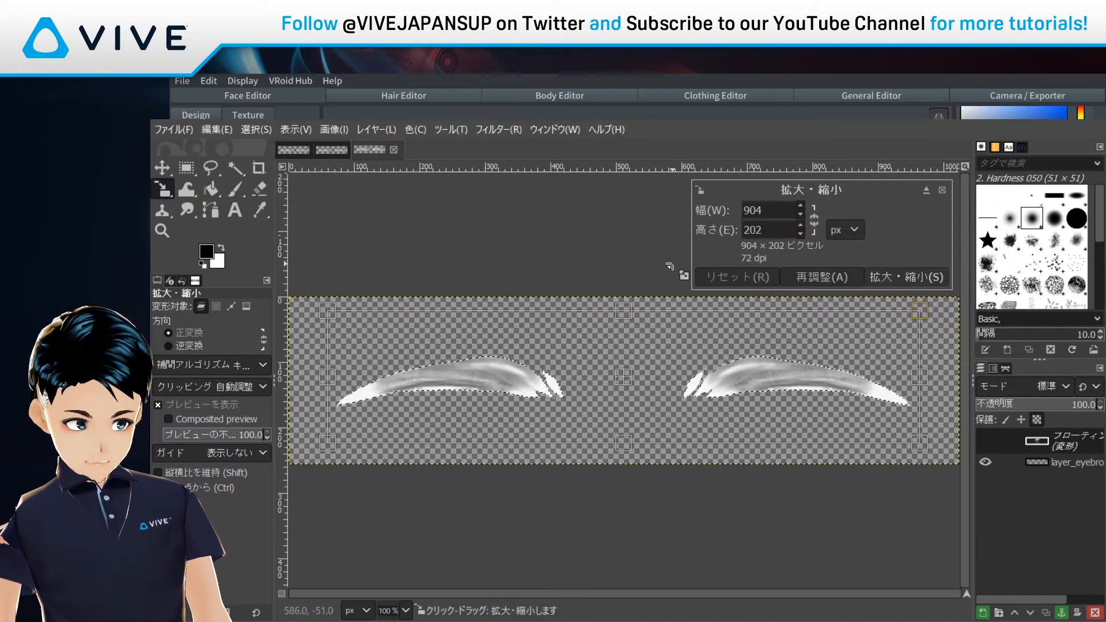
{"action": "left_click", "coordinate": [942, 191]}
{"action": "left_click", "coordinate": [611, 271]}
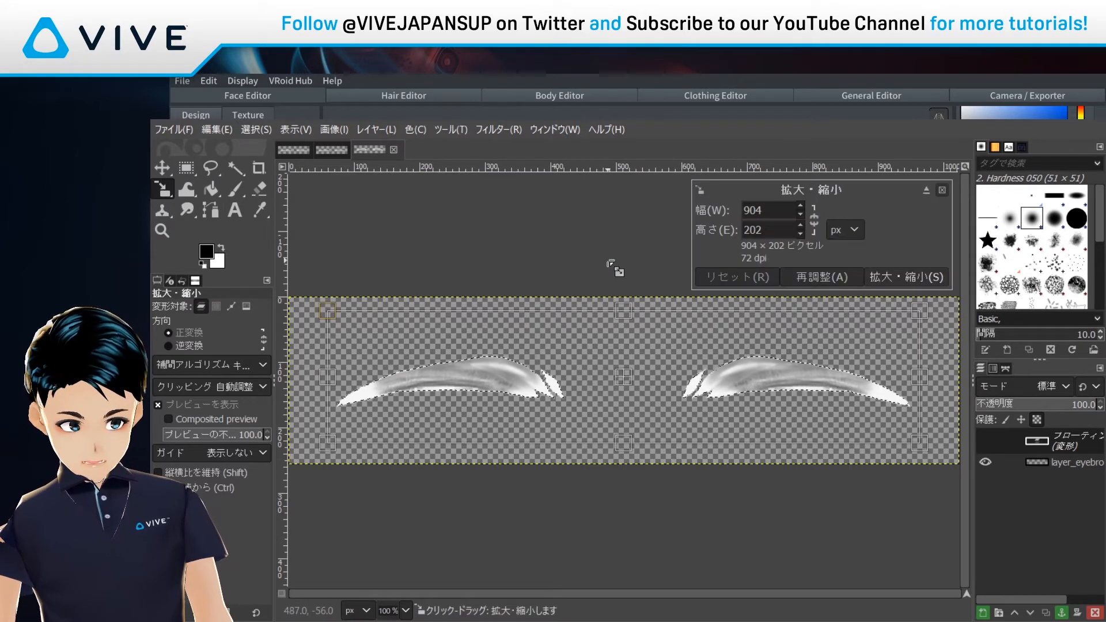
{"action": "key", "text": "Escape"}
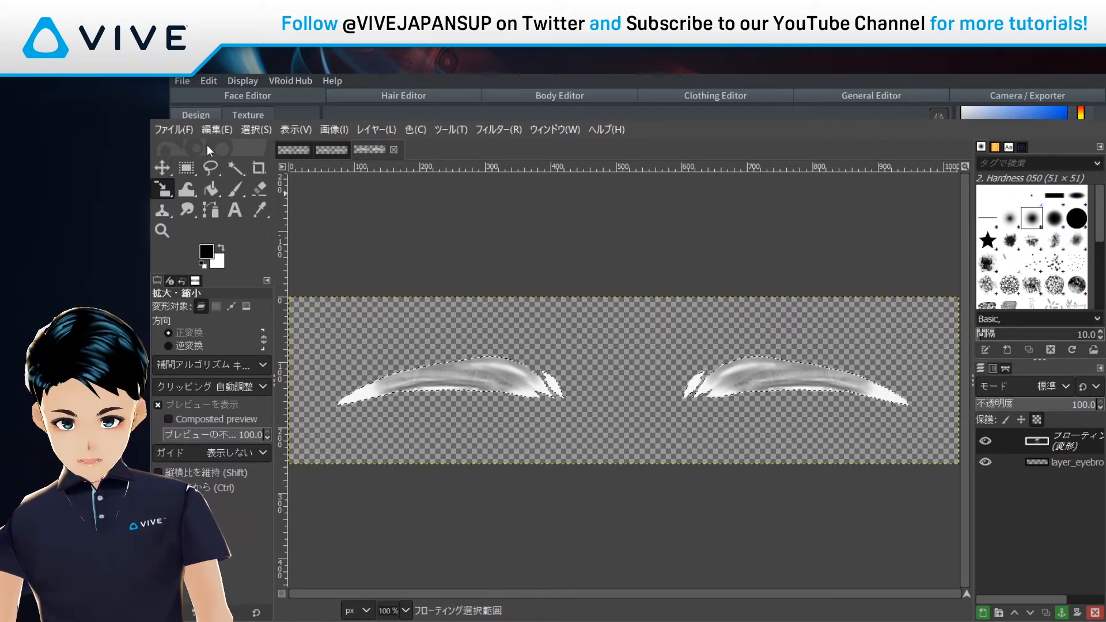
{"action": "left_click", "coordinate": [181, 135]}
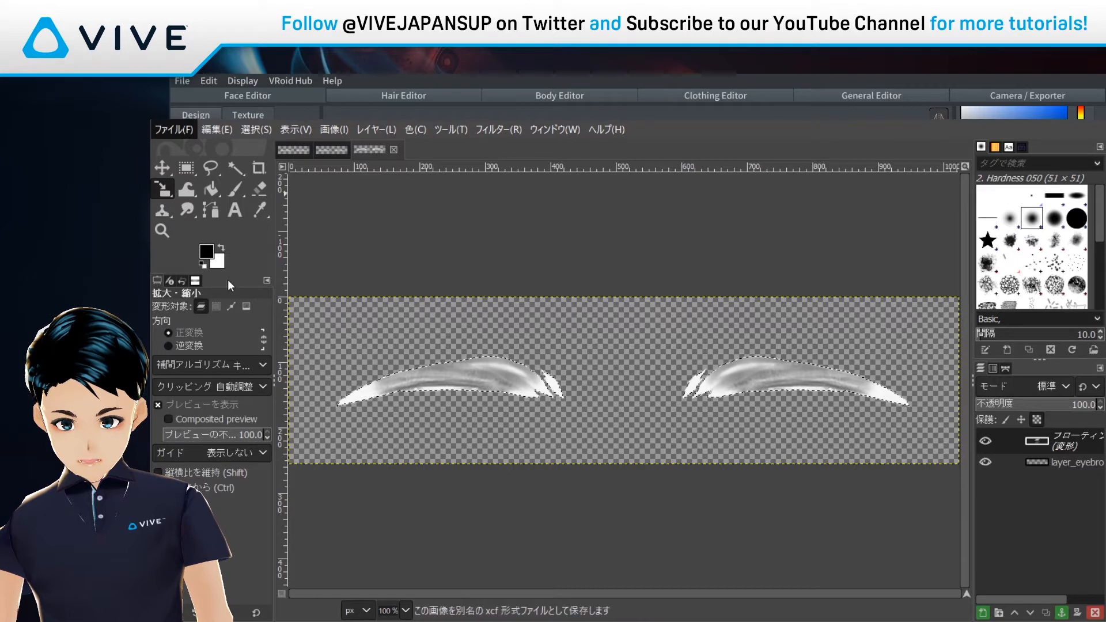
{"action": "left_click", "coordinate": [229, 269]}
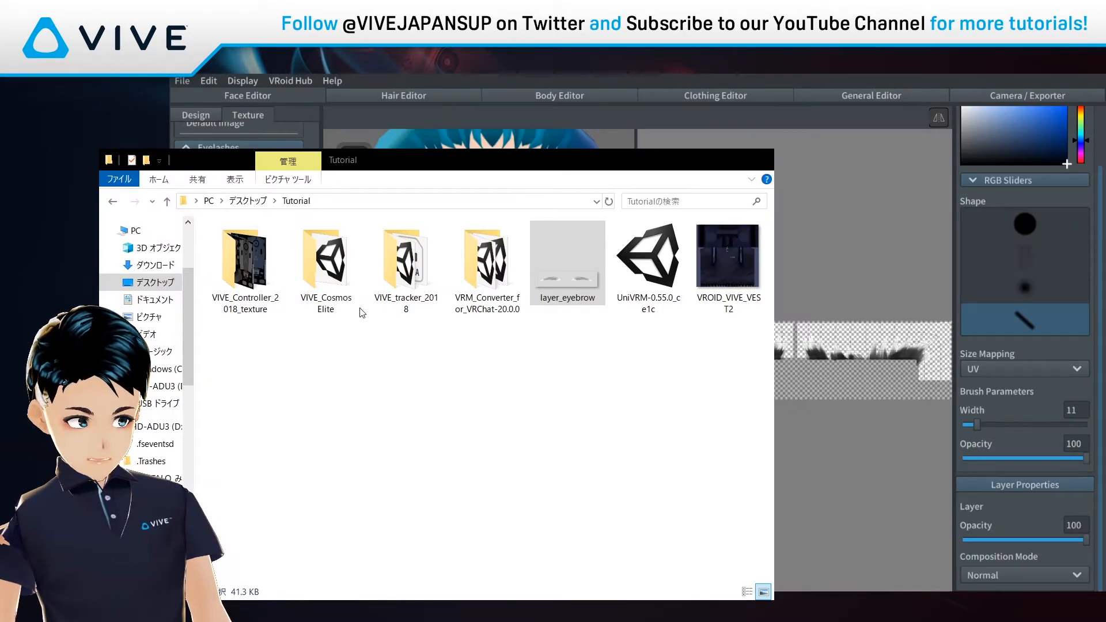
Step: Double-click layer_eyebrow in the Tutorial folder, then return to VRoid Studio
{"action": "double_click", "coordinate": [590, 276]}
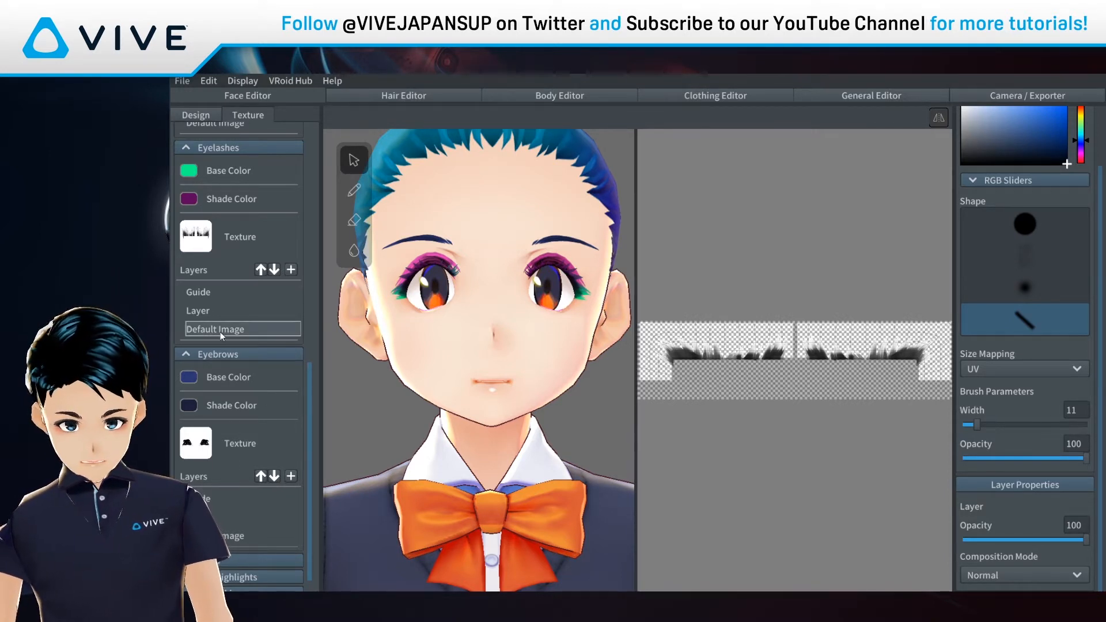
Step: Collapse the Eyelashes, Eyeline, Scleras and Mouth sections and import layer_eyebrow into the eyebrow Default Image
{"action": "left_click", "coordinate": [233, 535]}
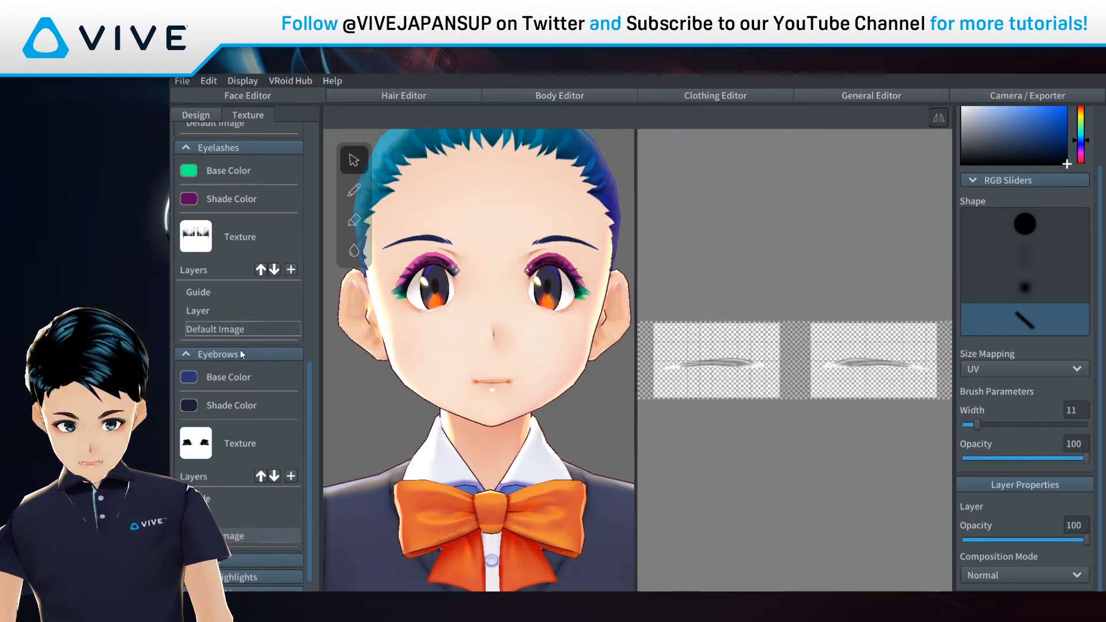
{"action": "scroll", "coordinate": [219, 271], "scroll_direction": "up", "scroll_amount": 1}
{"action": "left_click", "coordinate": [183, 136]}
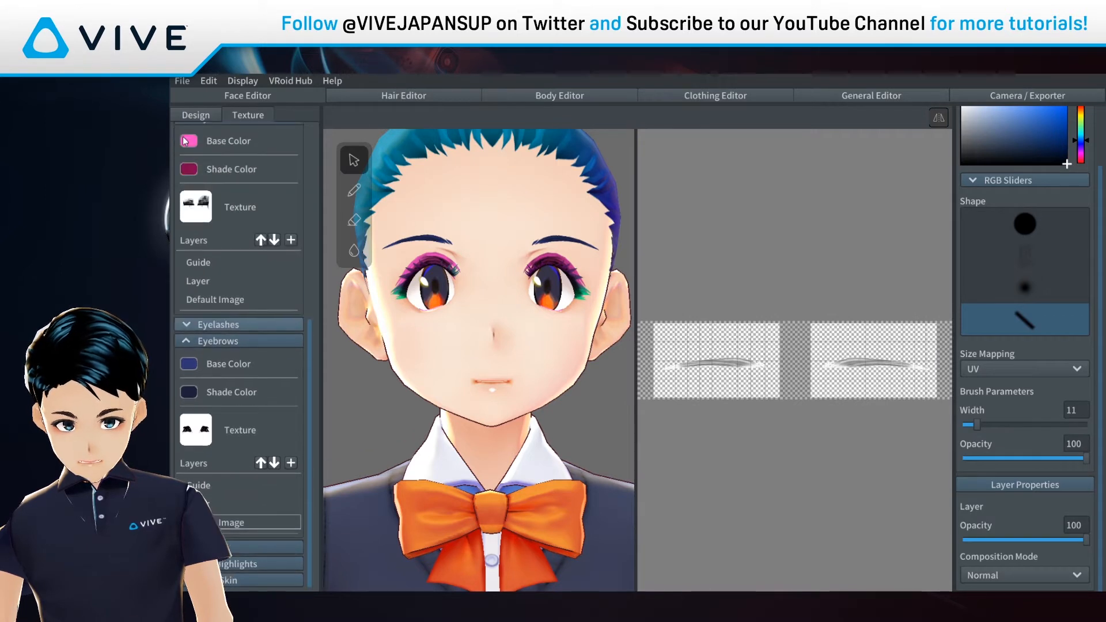
{"action": "scroll", "coordinate": [209, 157], "scroll_direction": "up", "scroll_amount": 2}
{"action": "left_click", "coordinate": [186, 248]}
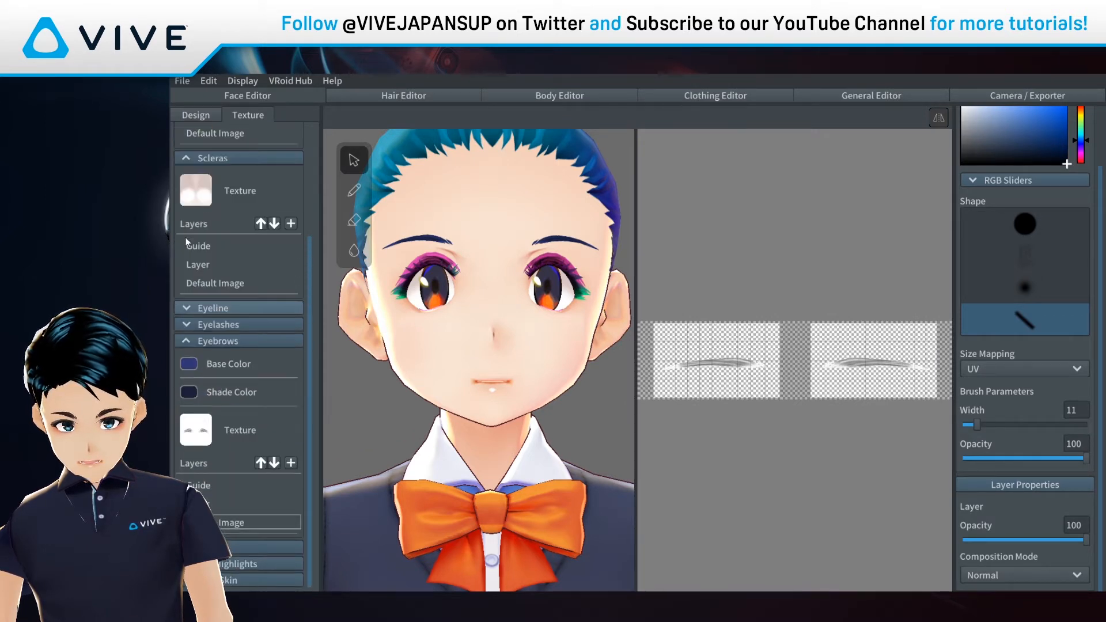
{"action": "left_click", "coordinate": [188, 161]}
{"action": "left_click", "coordinate": [188, 136]}
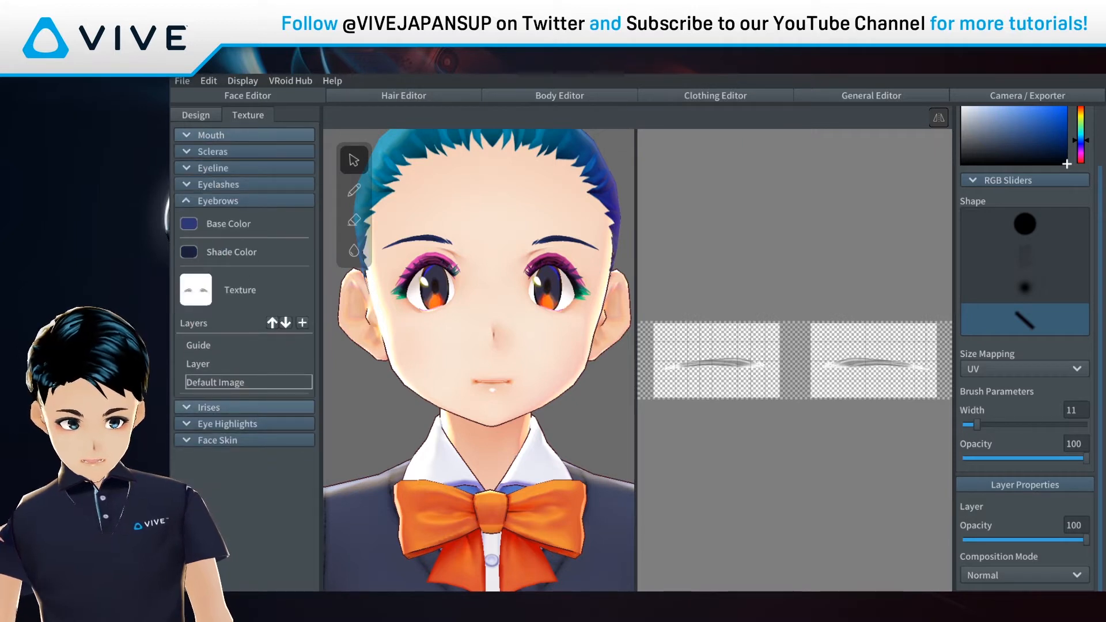
{"action": "right_click", "coordinate": [239, 385]}
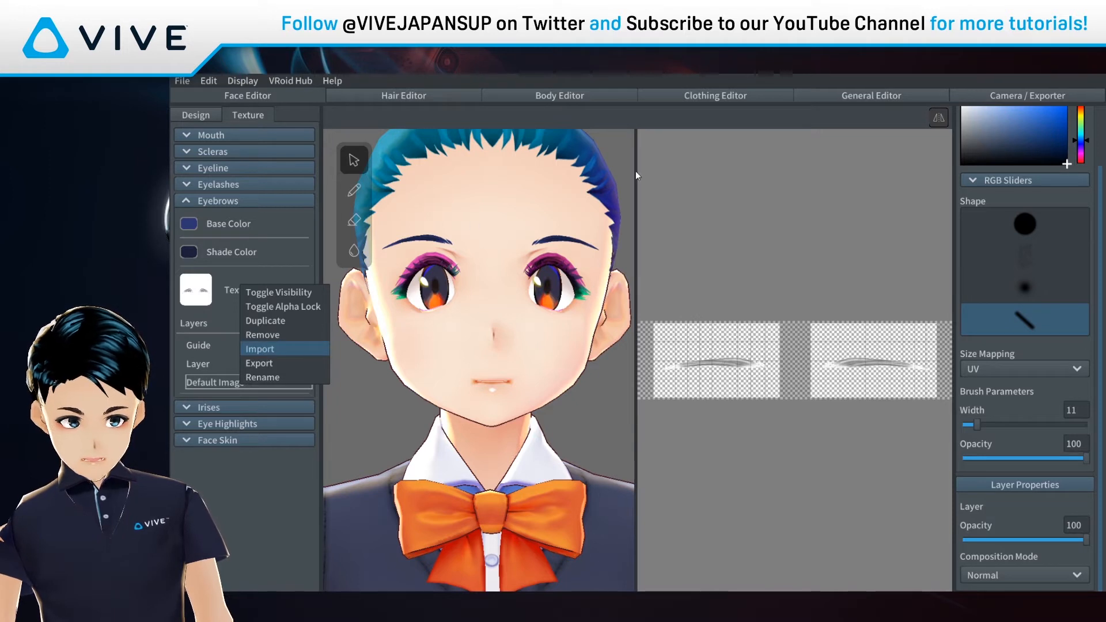
{"action": "left_click", "coordinate": [260, 349]}
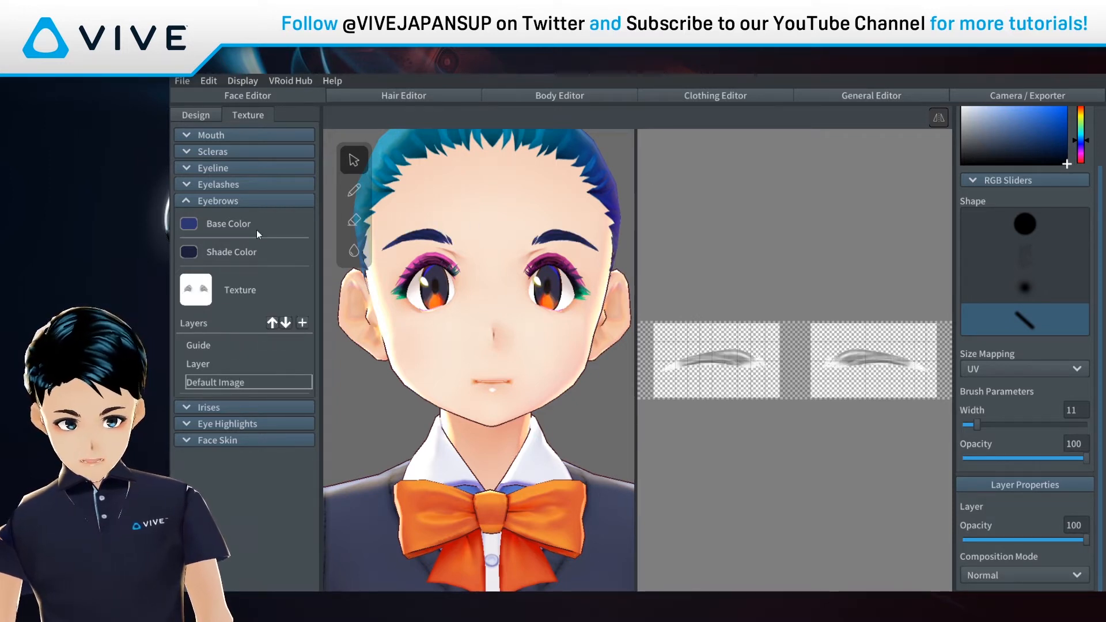
Step: Set the eyebrow base colour to a near-black dark grey
{"action": "left_click", "coordinate": [195, 228]}
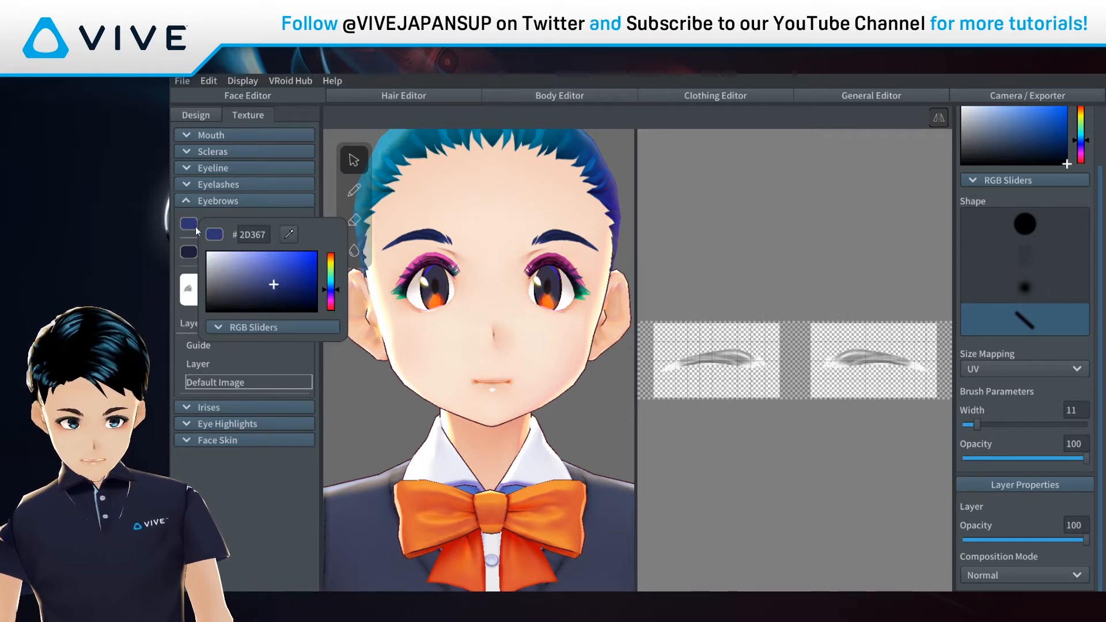
{"action": "left_click_drag", "start_coordinate": [293, 261], "coordinate": [260, 263]}
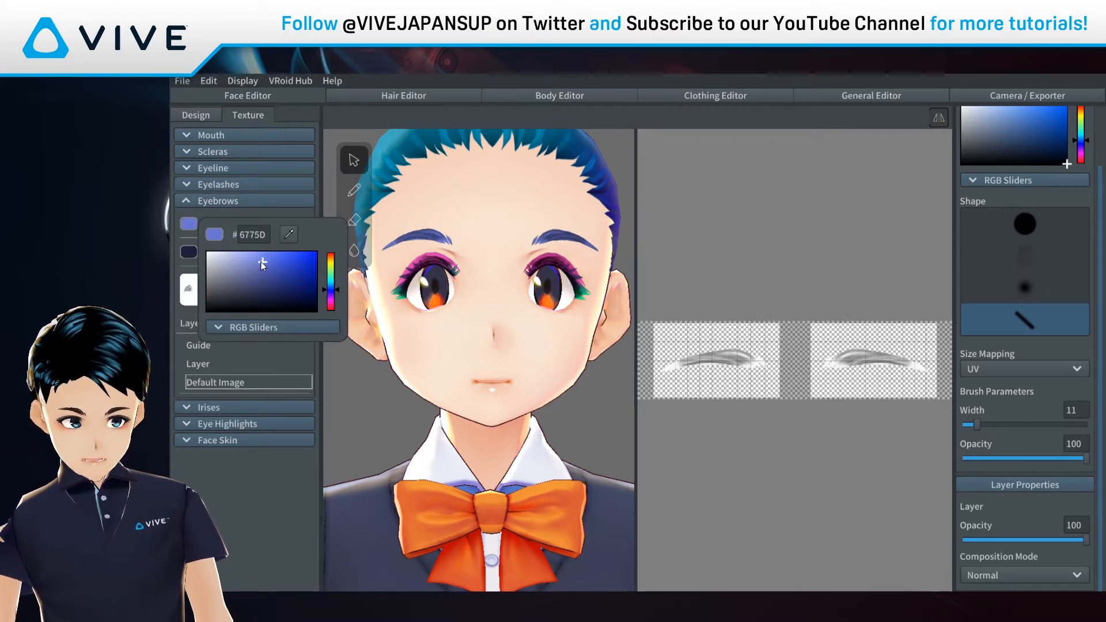
{"action": "left_click", "coordinate": [332, 282]}
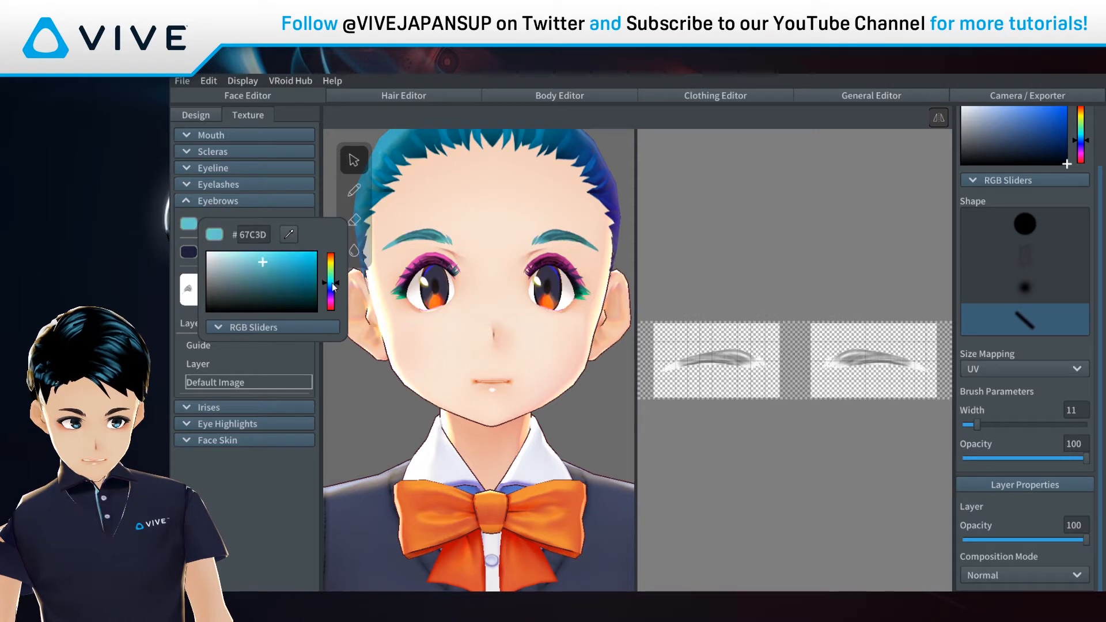
{"action": "left_click_drag", "start_coordinate": [332, 284], "coordinate": [332, 293]}
{"action": "left_click_drag", "start_coordinate": [240, 294], "coordinate": [232, 296]}
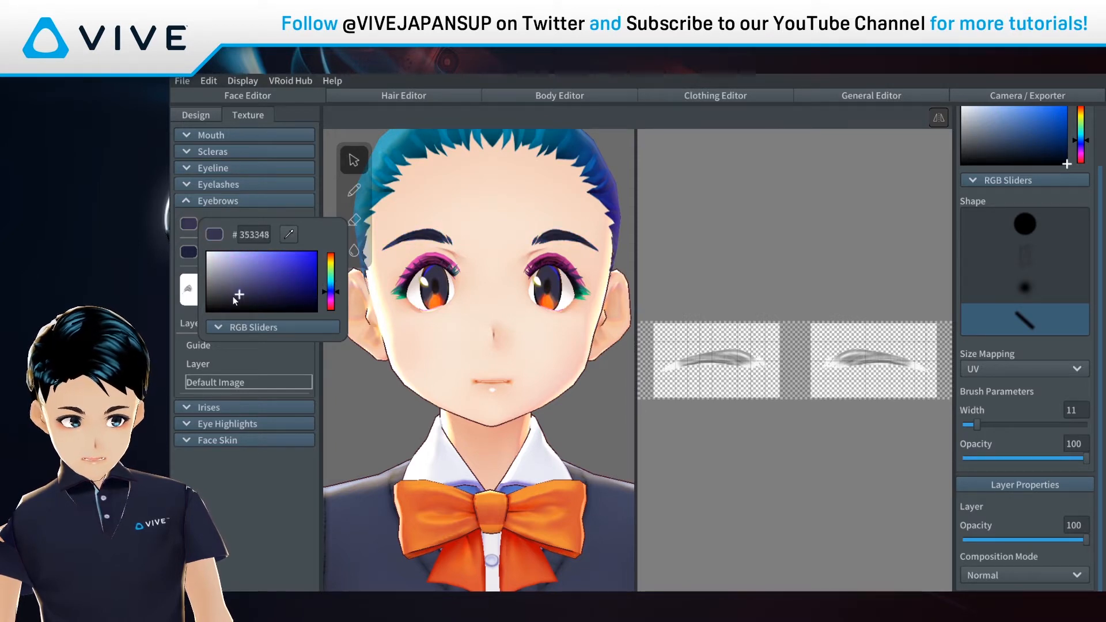
{"action": "left_click", "coordinate": [187, 257]}
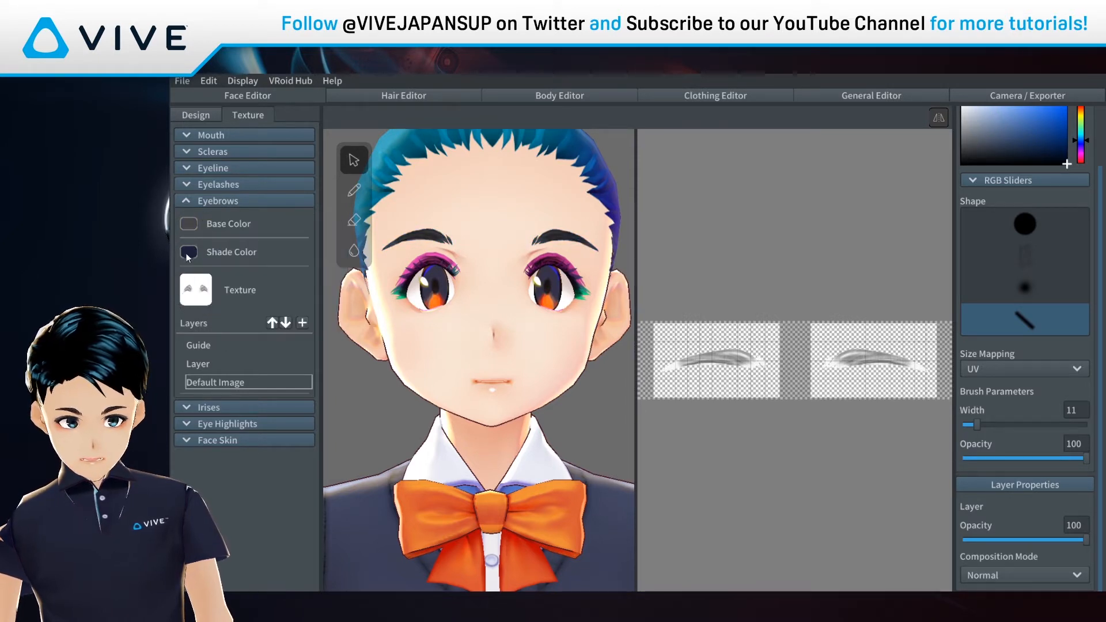
Step: Set the eyebrow shade colour to purple
{"action": "left_click", "coordinate": [186, 257]}
{"action": "mouse_move", "coordinate": [224, 314]}
{"action": "left_mouse_down"}
{"action": "mouse_move", "coordinate": [228, 325]}
{"action": "mouse_move", "coordinate": [208, 320]}
{"action": "left_mouse_up"}
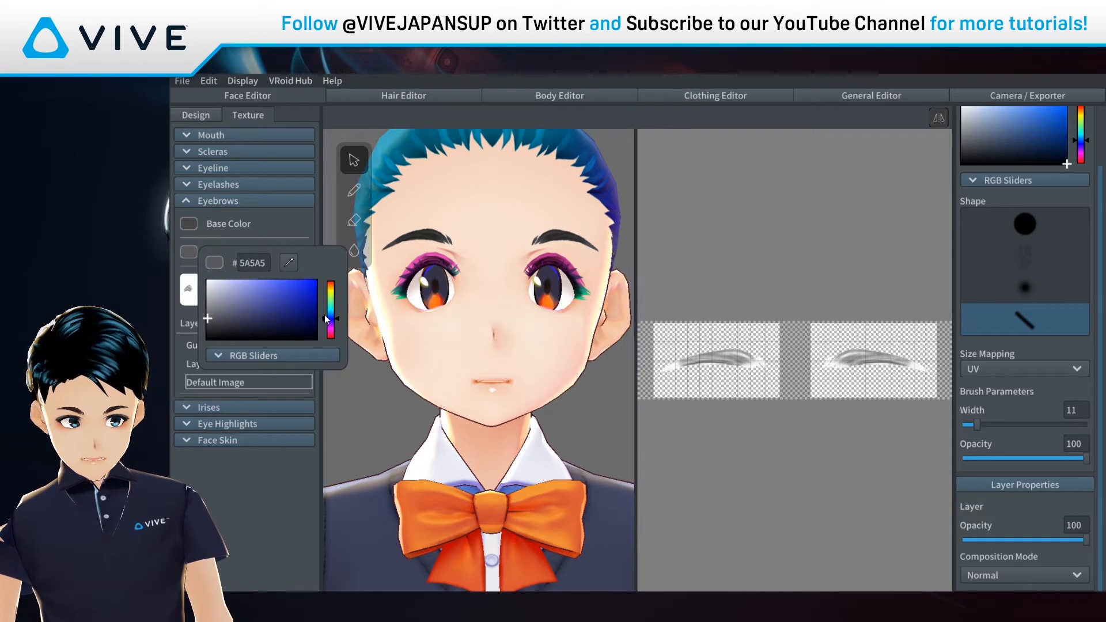
{"action": "mouse_move", "coordinate": [326, 319]}
{"action": "left_mouse_down"}
{"action": "mouse_move", "coordinate": [331, 329]}
{"action": "mouse_move", "coordinate": [332, 306]}
{"action": "mouse_move", "coordinate": [340, 327]}
{"action": "mouse_move", "coordinate": [300, 311]}
{"action": "left_mouse_up"}
{"action": "left_click", "coordinate": [230, 486]}
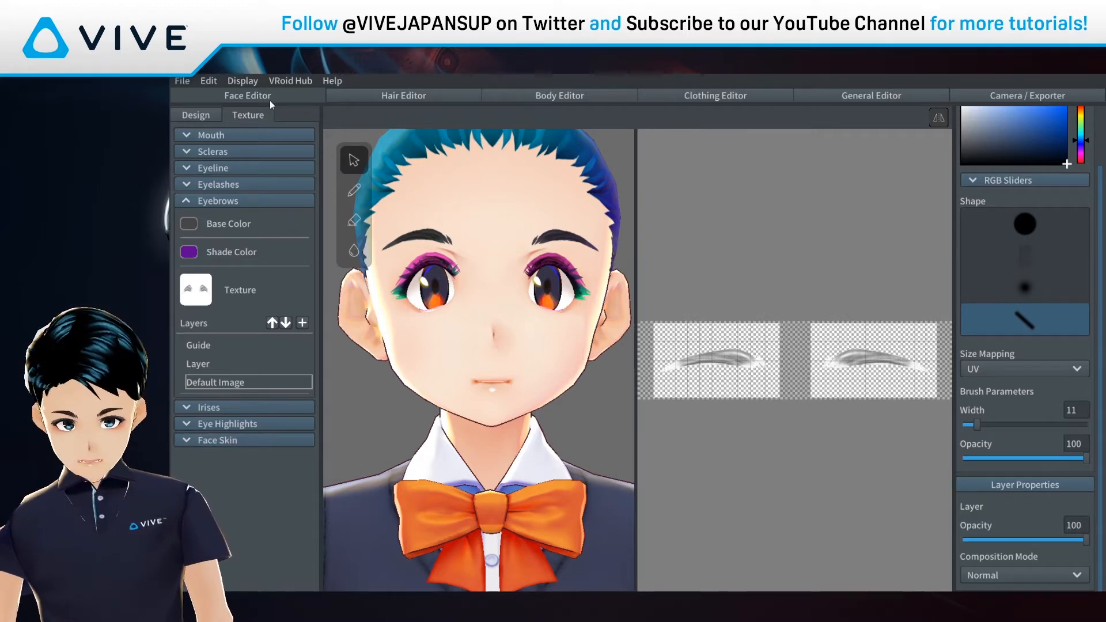
Step: In the Hair Editor, select the Base Hair group, keeping it visible
{"action": "left_click", "coordinate": [397, 93]}
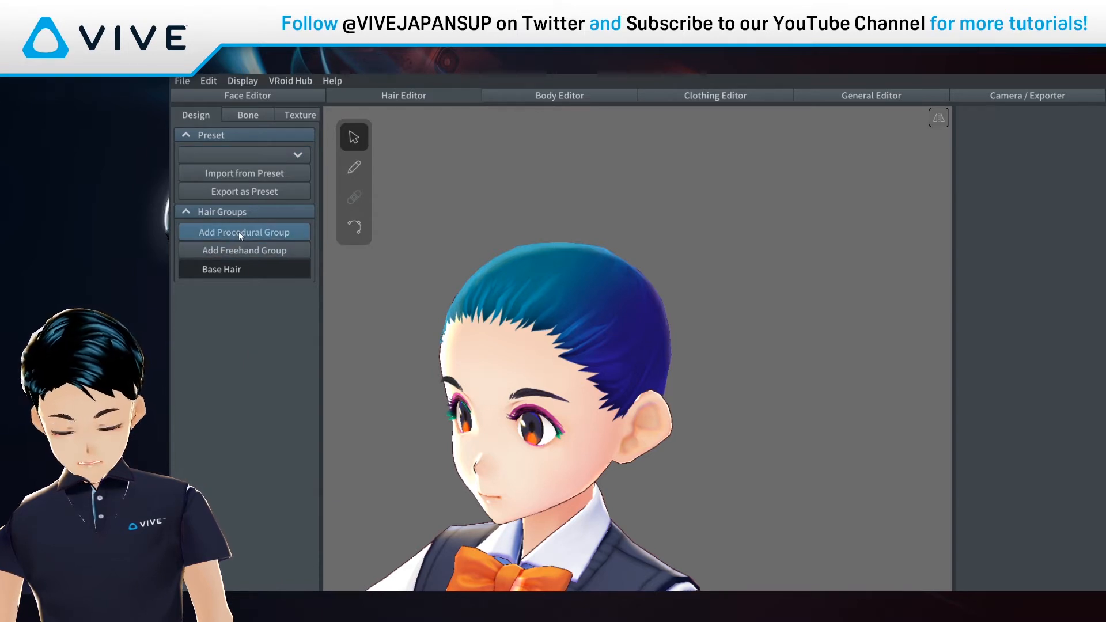
{"action": "left_click", "coordinate": [257, 269]}
{"action": "left_click", "coordinate": [253, 268]}
{"action": "left_click", "coordinate": [253, 269]}
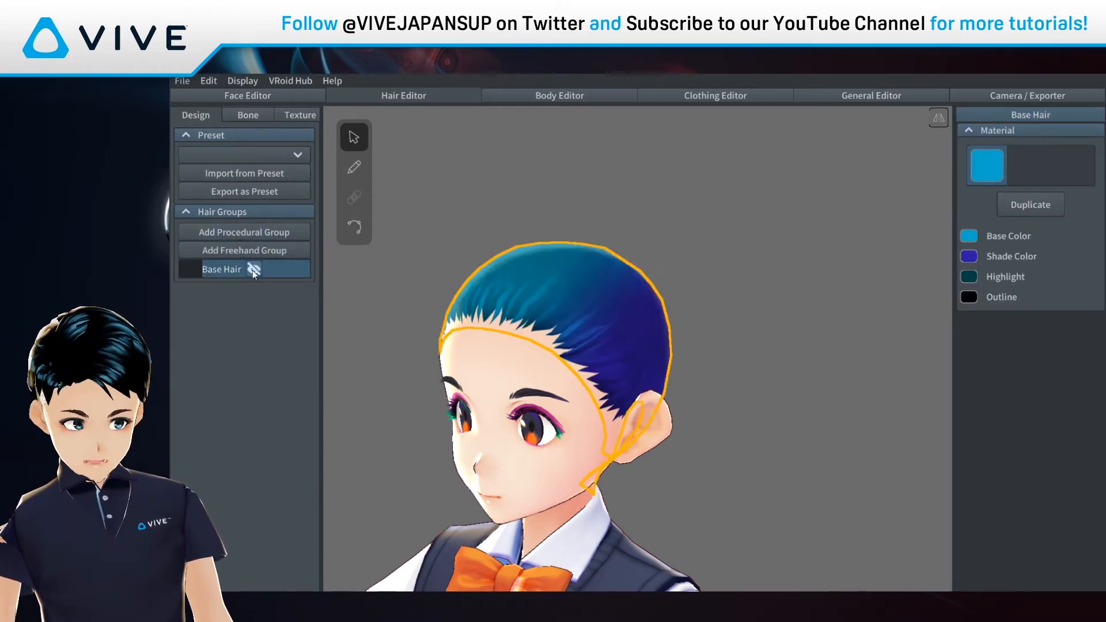
Step: Recolor the base hair to dark grey with a dark navy shade, then add Freehand Group 1
{"action": "left_click", "coordinate": [968, 236]}
{"action": "left_click_drag", "start_coordinate": [876, 278], "coordinate": [926, 337]}
{"action": "left_click", "coordinate": [971, 254]}
{"action": "left_click", "coordinate": [971, 257]}
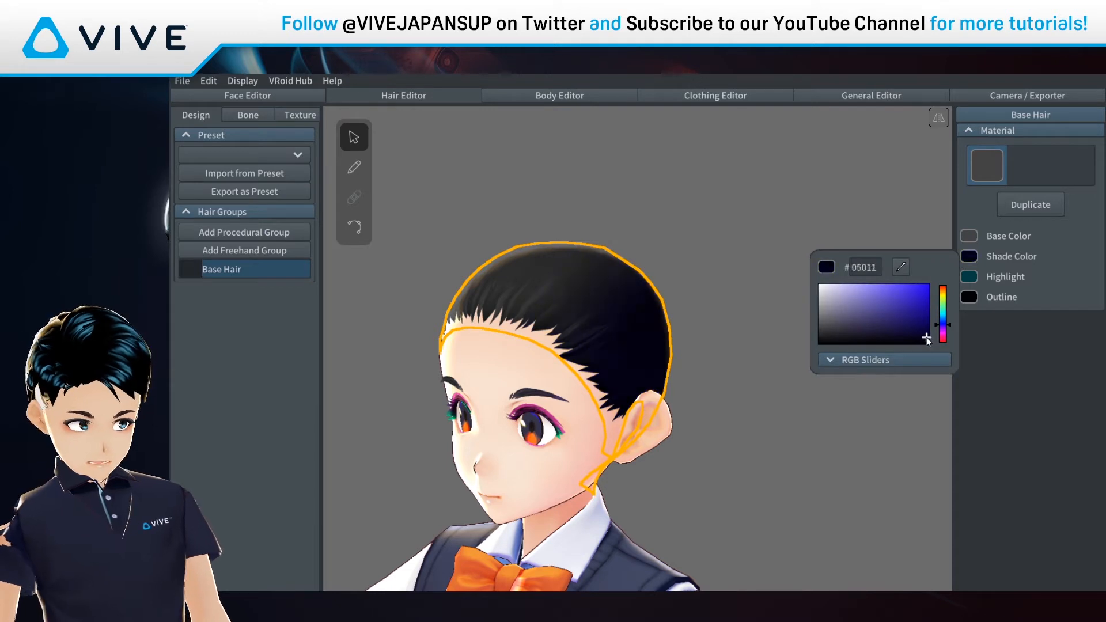
{"action": "left_click", "coordinate": [917, 403]}
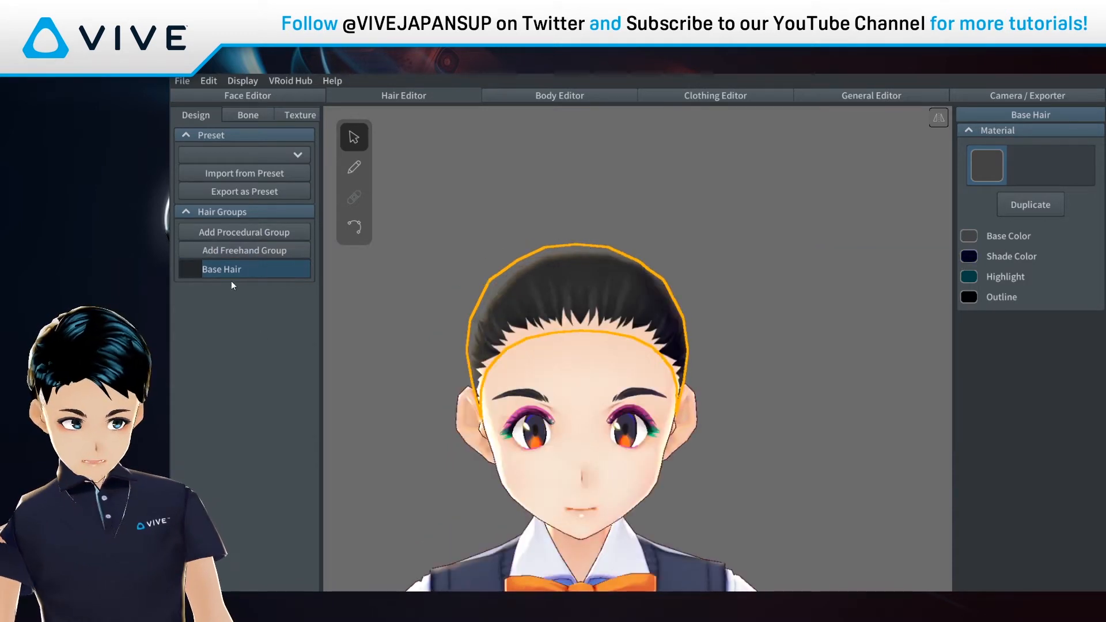
{"action": "left_click", "coordinate": [247, 254]}
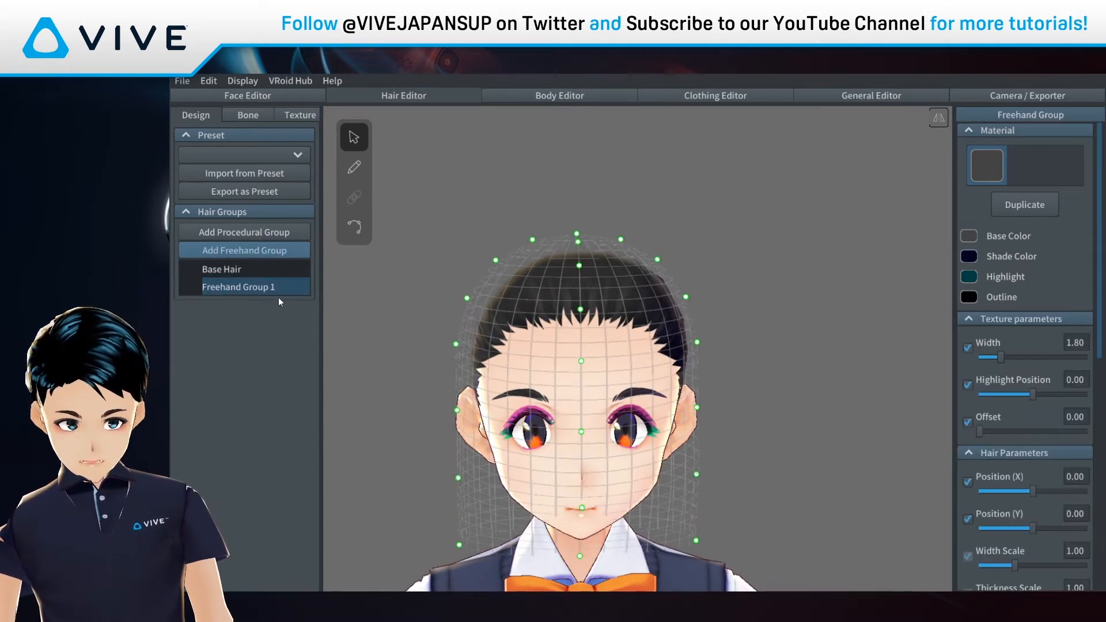
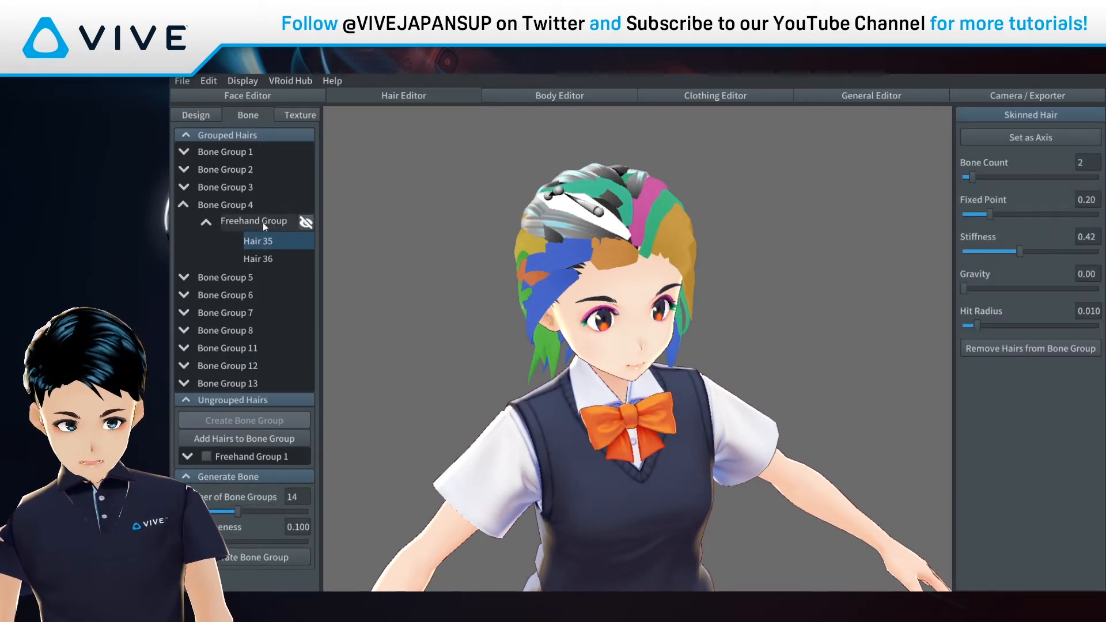
Step: Remove Hair 35 and Hair 36 from Bone Group 4 and Hair 6 from Bone Group 1
{"action": "right_click", "coordinate": [273, 242]}
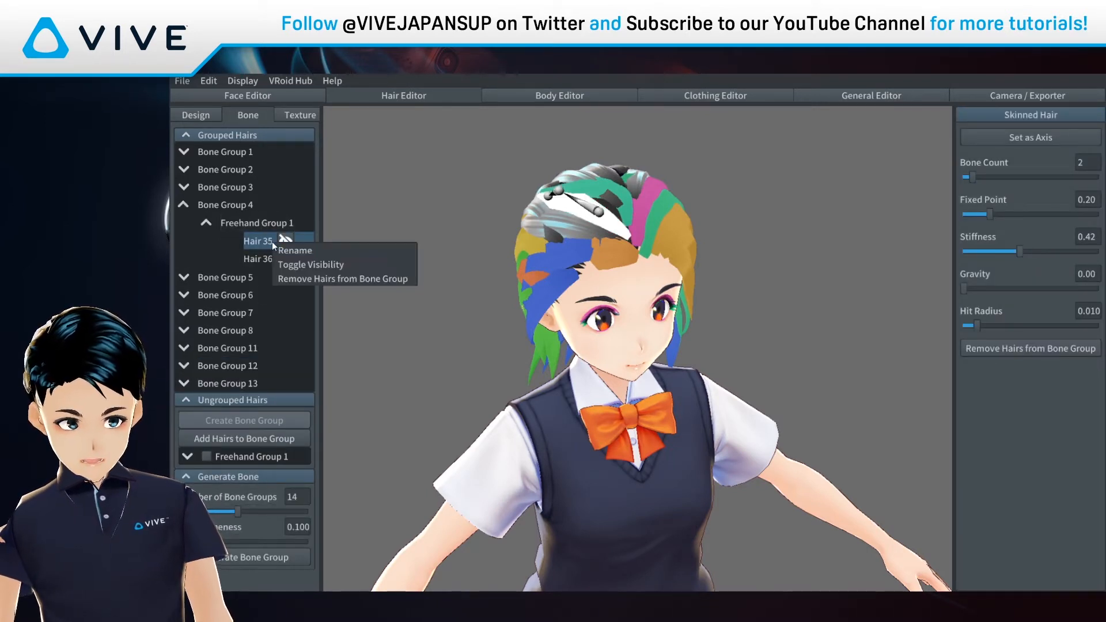
{"action": "left_click", "coordinate": [296, 277]}
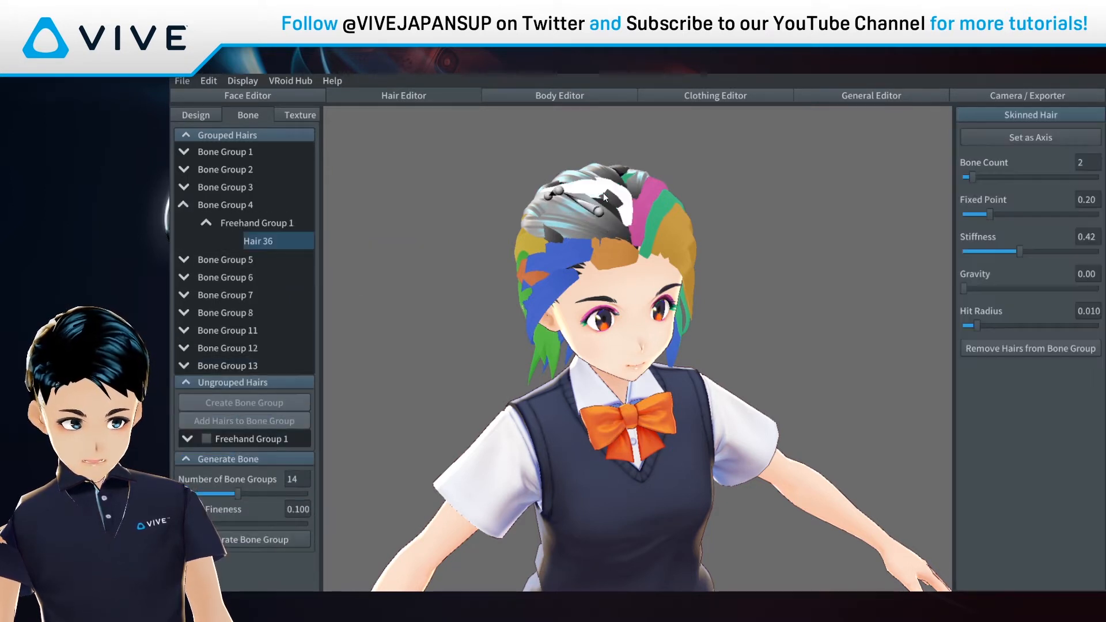
{"action": "right_click", "coordinate": [299, 247]}
{"action": "left_click", "coordinate": [348, 280]}
{"action": "right_click_drag", "start_coordinate": [716, 238], "coordinate": [690, 234]}
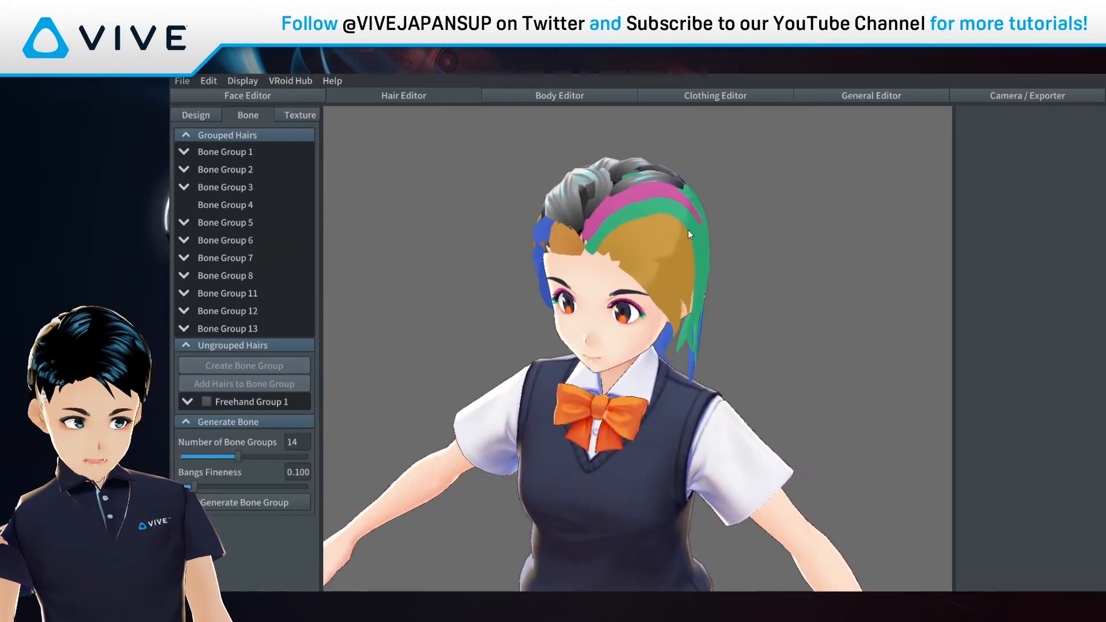
{"action": "left_click", "coordinate": [658, 201]}
{"action": "right_click", "coordinate": [292, 192]}
{"action": "left_click", "coordinate": [316, 227]}
{"action": "right_click_drag", "start_coordinate": [686, 210], "coordinate": [746, 303]}
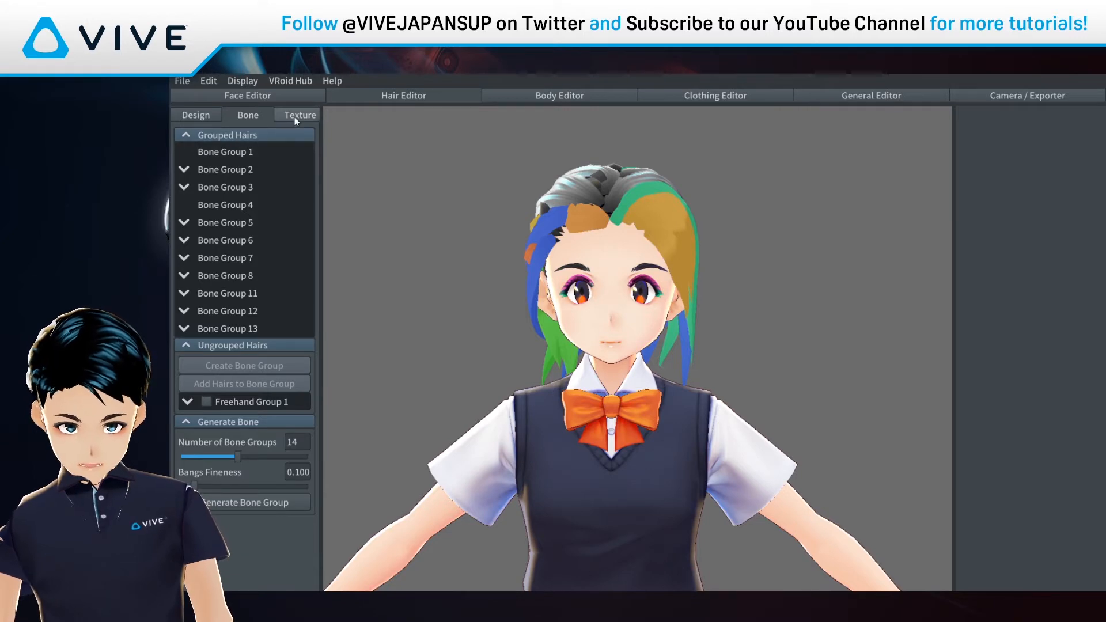
{"action": "left_click", "coordinate": [214, 118]}
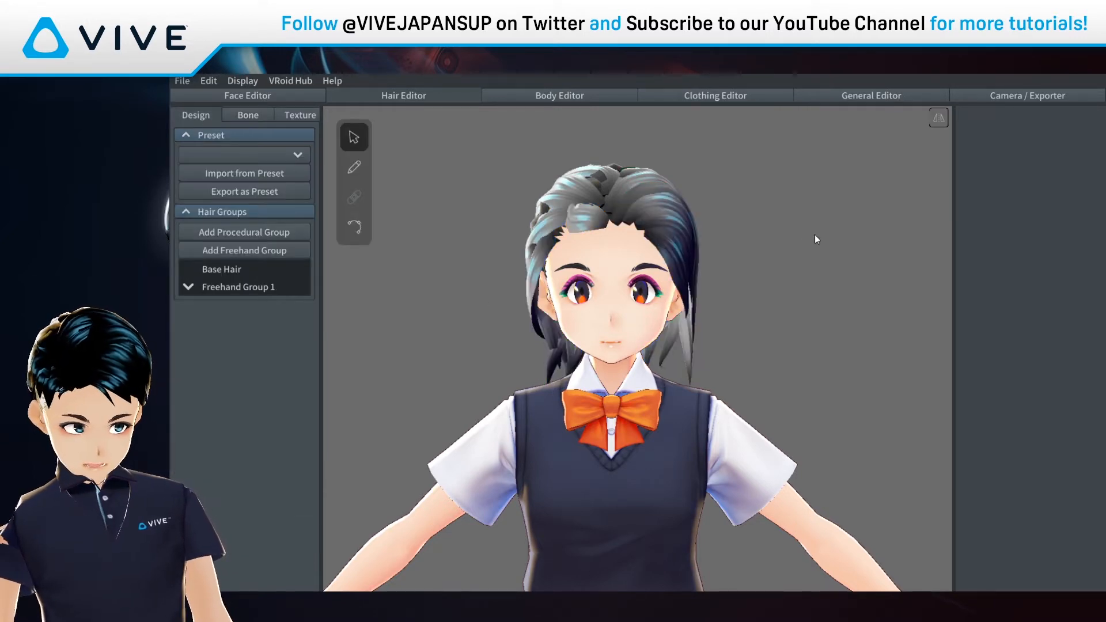
Step: Add Freehand Group 2 and duplicate the hair material into a new slot
{"action": "mouse_move", "coordinate": [774, 304]}
{"action": "right_mouse_down"}
{"action": "mouse_move", "coordinate": [717, 302]}
{"action": "mouse_move", "coordinate": [826, 309]}
{"action": "mouse_move", "coordinate": [773, 309]}
{"action": "right_mouse_up"}
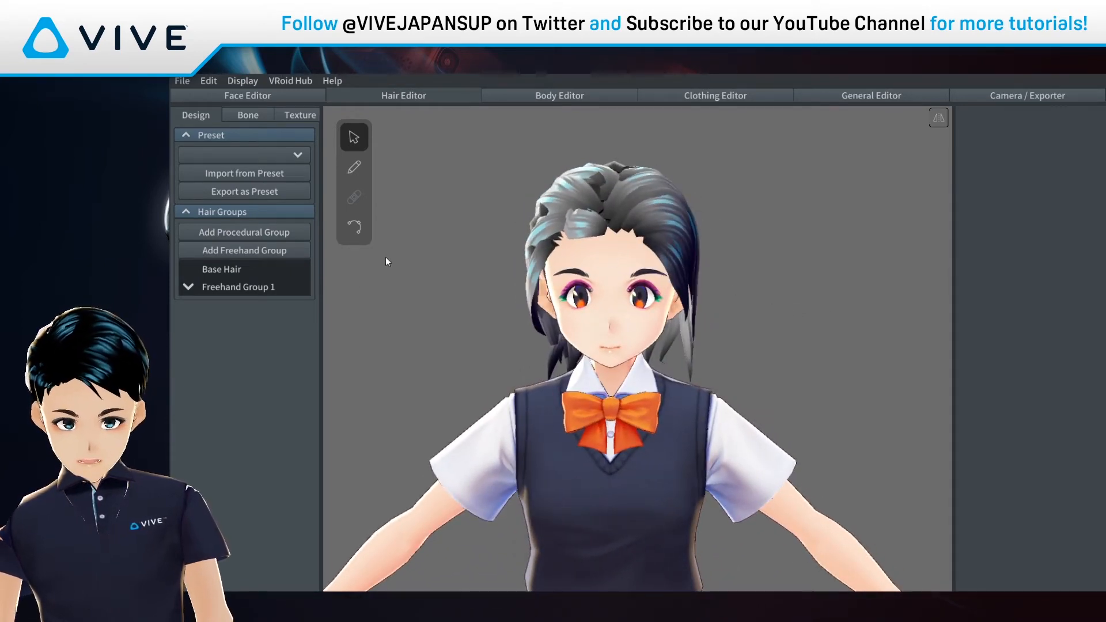
{"action": "left_click", "coordinate": [256, 248]}
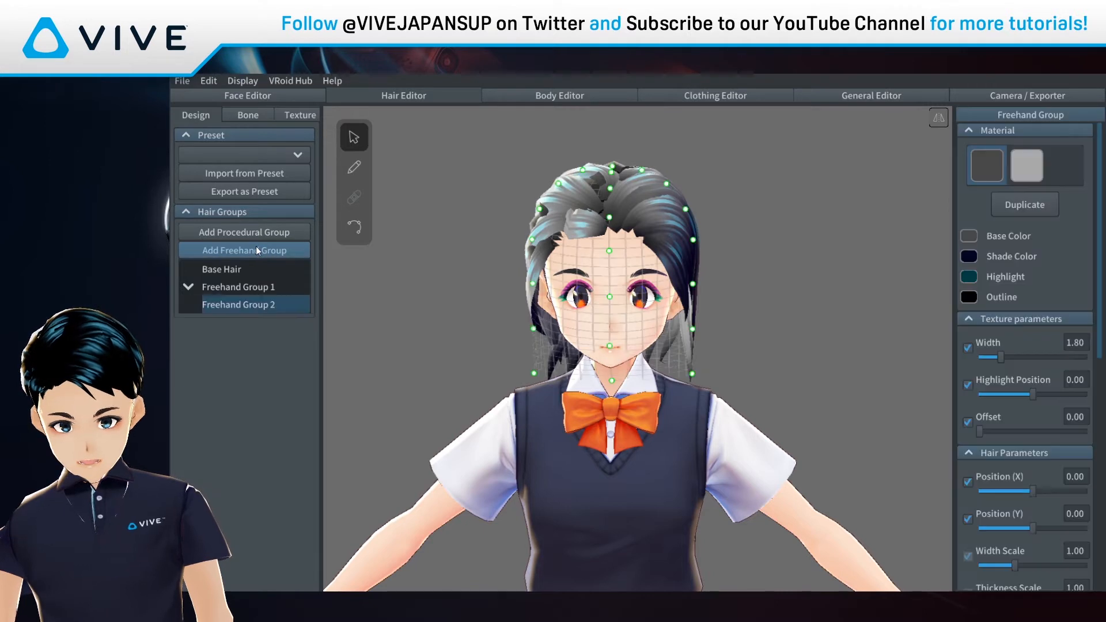
{"action": "left_click", "coordinate": [1024, 206]}
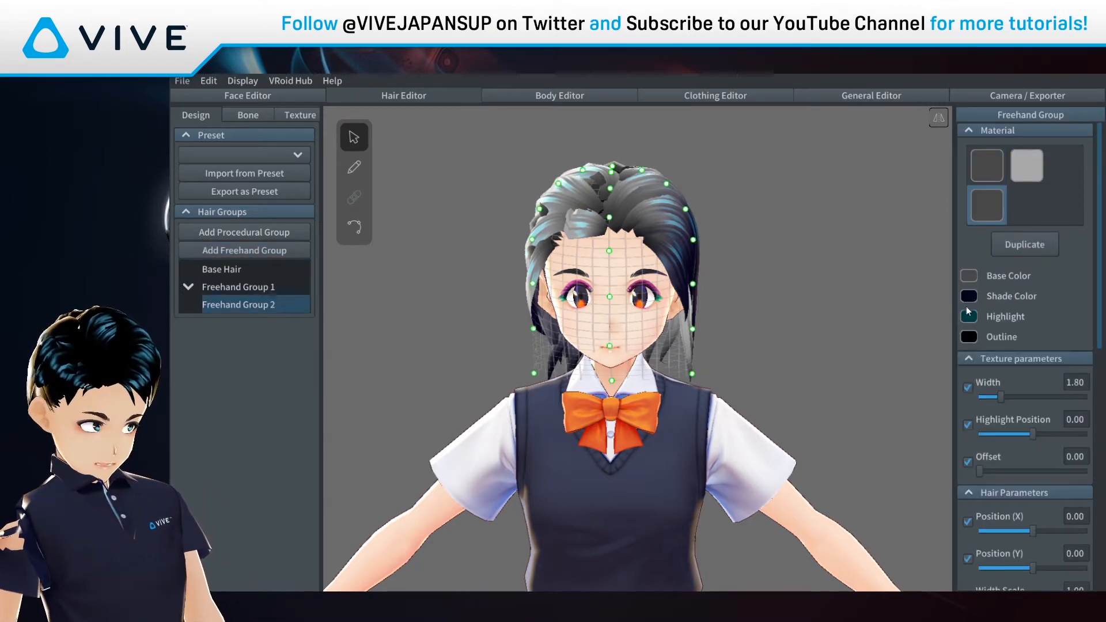
{"action": "left_click", "coordinate": [964, 279]}
{"action": "left_click_drag", "start_coordinate": [862, 311], "coordinate": [816, 301]}
{"action": "left_click", "coordinate": [1032, 310]}
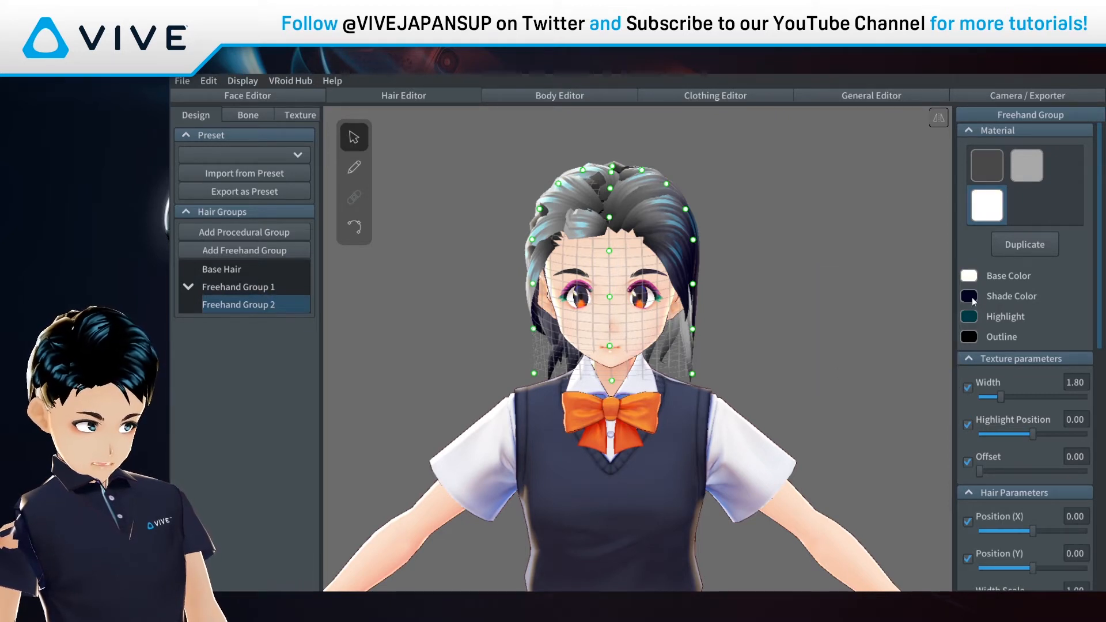
Step: Give the new material a light purple shade, white highlight and yellow #FFFF03 base colour
{"action": "left_click", "coordinate": [972, 297]}
{"action": "left_click", "coordinate": [882, 322]}
{"action": "left_click_drag", "start_coordinate": [883, 321], "coordinate": [879, 323]}
{"action": "left_click", "coordinate": [969, 316]}
{"action": "left_click_drag", "start_coordinate": [829, 352], "coordinate": [793, 331]}
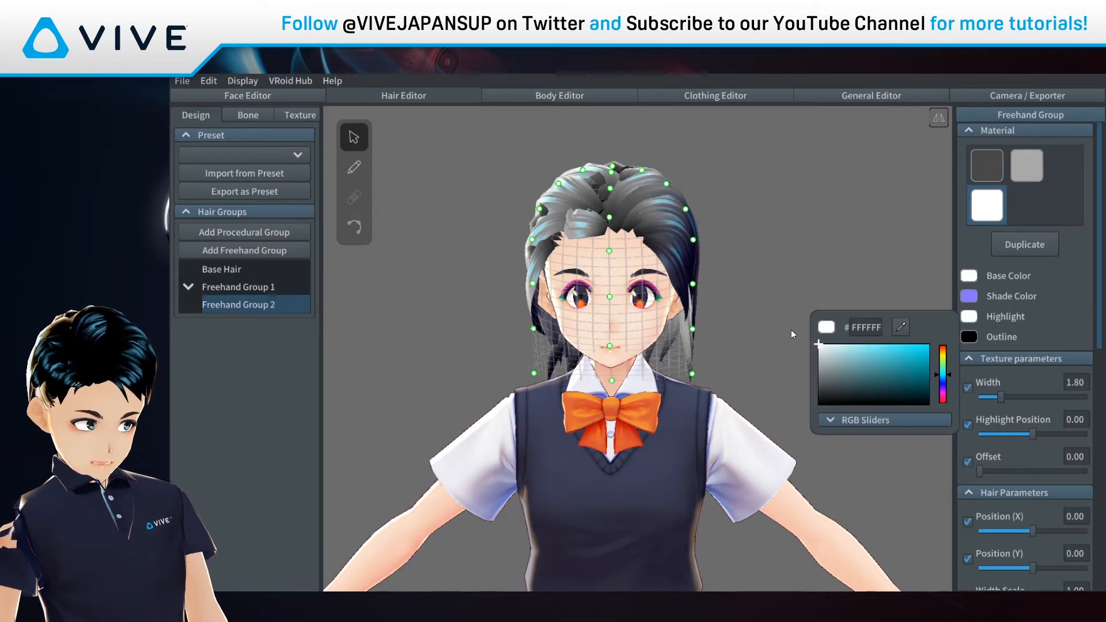
{"action": "left_click", "coordinate": [974, 277]}
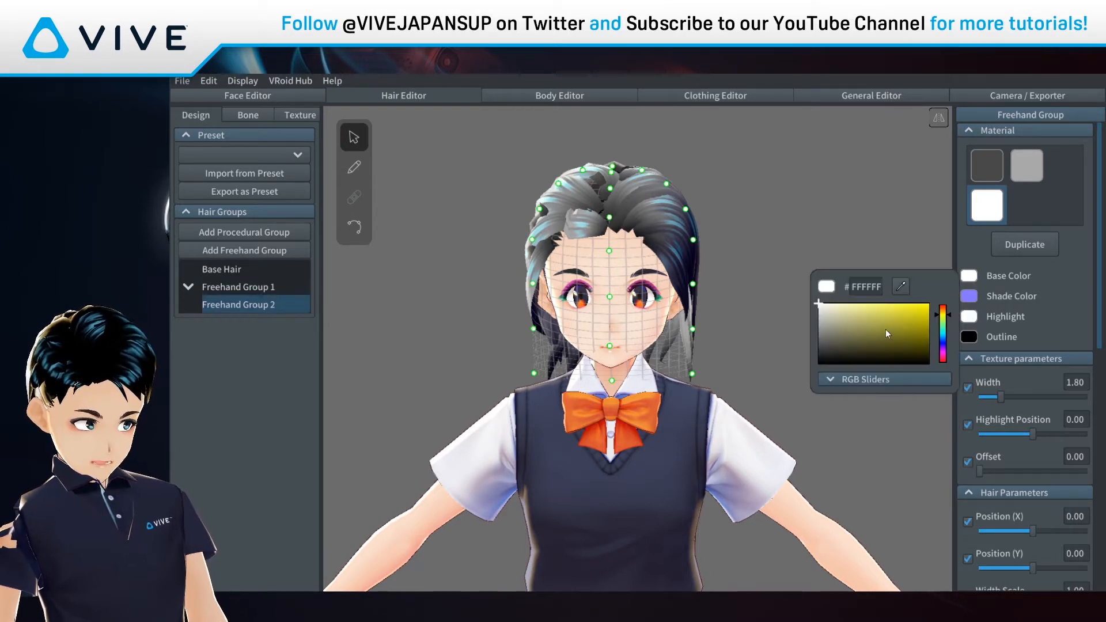
{"action": "left_click", "coordinate": [915, 309]}
{"action": "left_click_drag", "start_coordinate": [916, 310], "coordinate": [929, 303]}
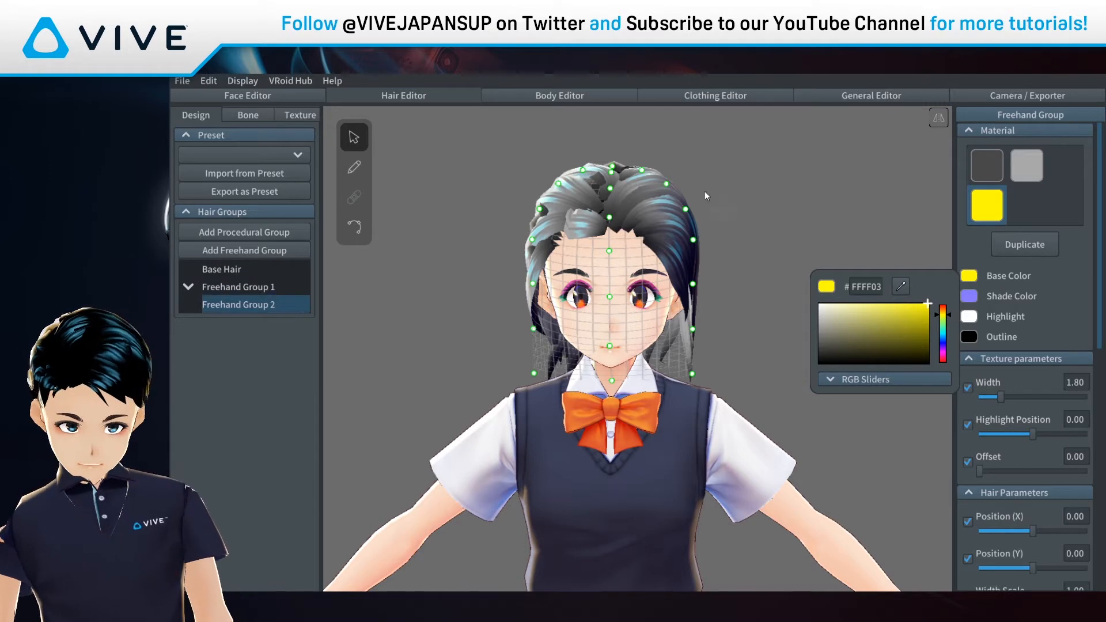
{"action": "left_click", "coordinate": [711, 214]}
{"action": "left_click", "coordinate": [353, 167]}
{"action": "scroll", "coordinate": [634, 251], "scroll_direction": "up", "scroll_amount": 2}
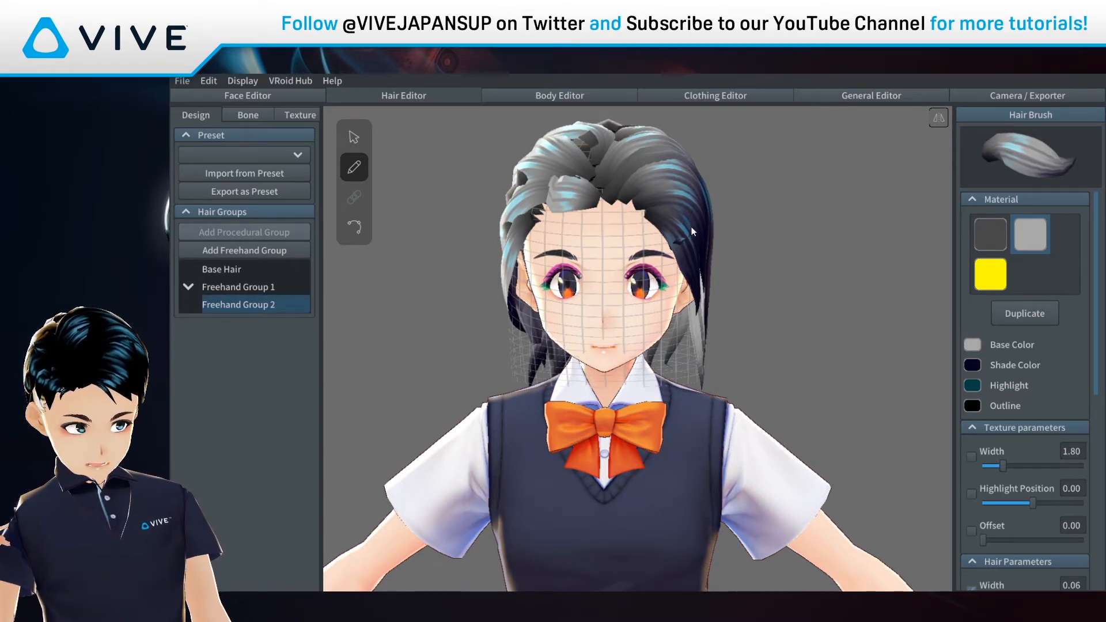
Step: Draw a short hair-clip strand on the head's right side with the yellow material
{"action": "left_click_drag", "start_coordinate": [696, 225], "coordinate": [691, 236]}
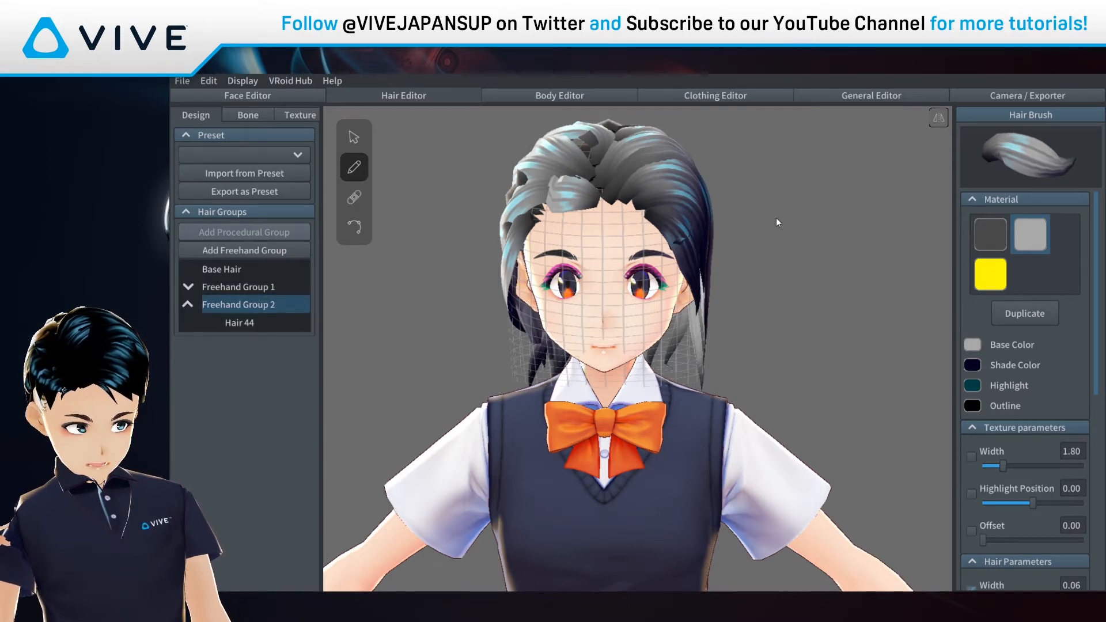
{"action": "left_click", "coordinate": [998, 280]}
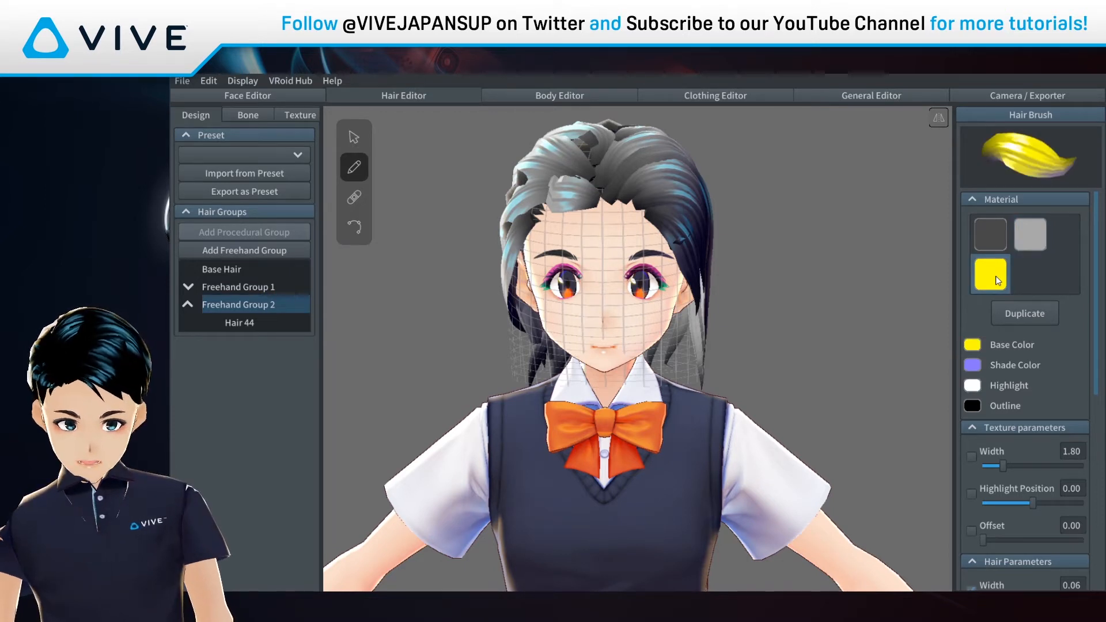
{"action": "mouse_move", "coordinate": [284, 320]}
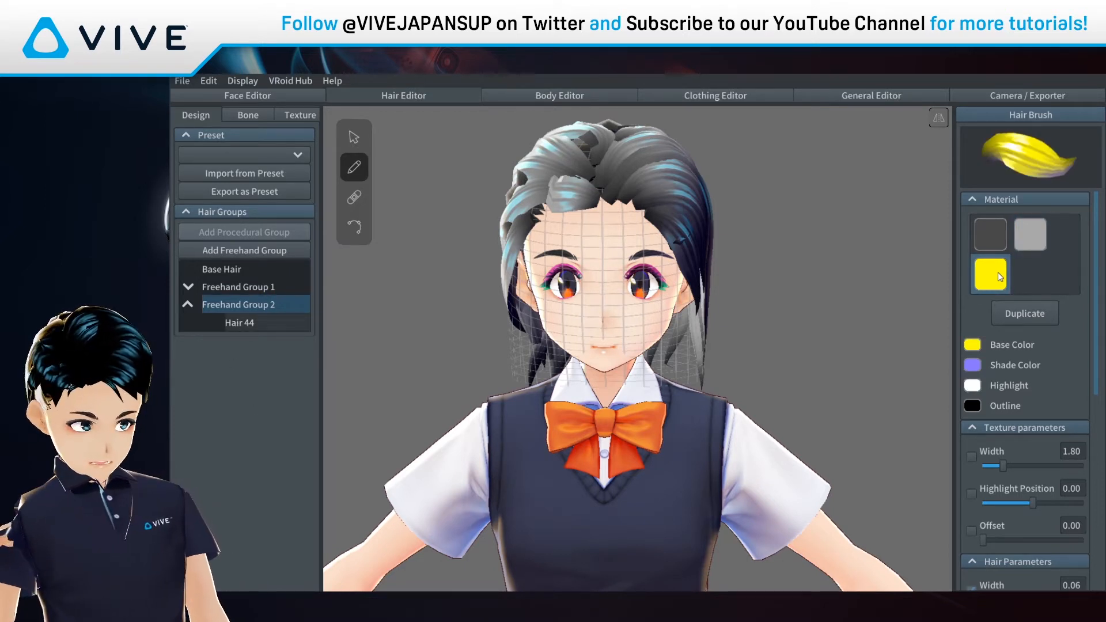
{"action": "scroll", "coordinate": [752, 253], "scroll_direction": "up", "scroll_amount": 3}
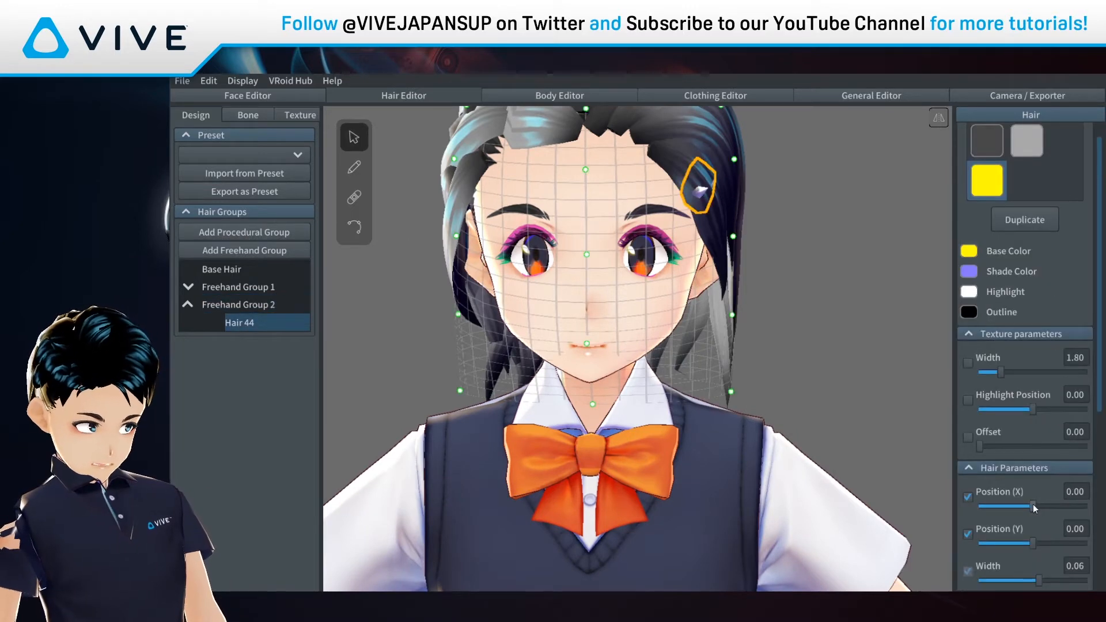
Step: Nudge the clip left and up, make its curve Straight, and adjust its highlight
{"action": "left_click_drag", "start_coordinate": [1033, 504], "coordinate": [1031, 505]}
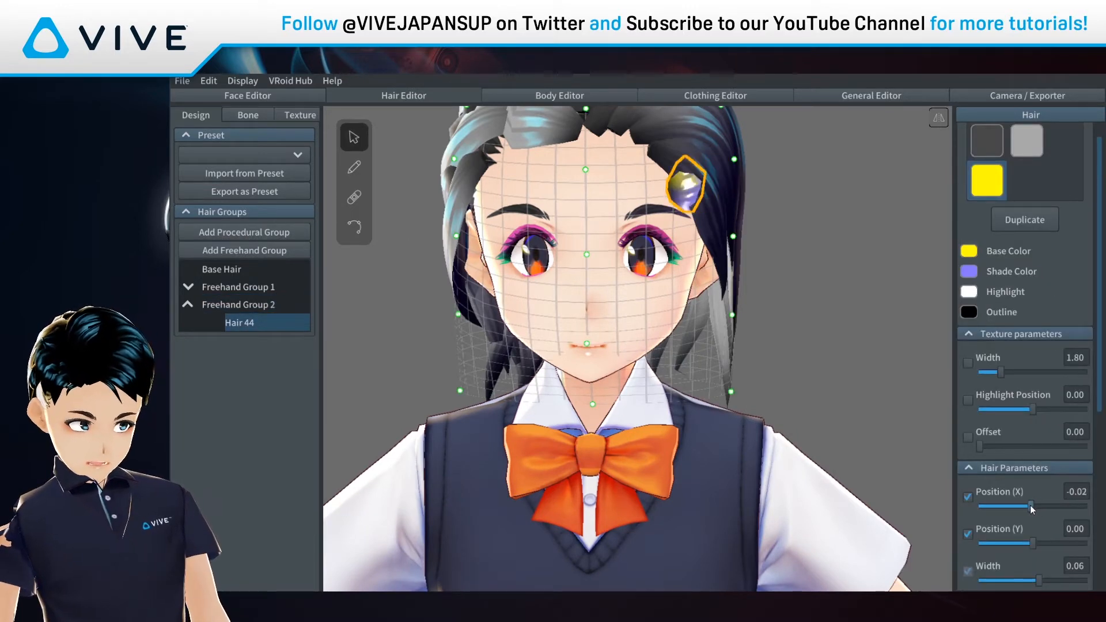
{"action": "scroll", "coordinate": [1037, 508], "scroll_direction": "down", "scroll_amount": 5}
{"action": "left_click", "coordinate": [1038, 497]}
{"action": "left_click", "coordinate": [1022, 532]}
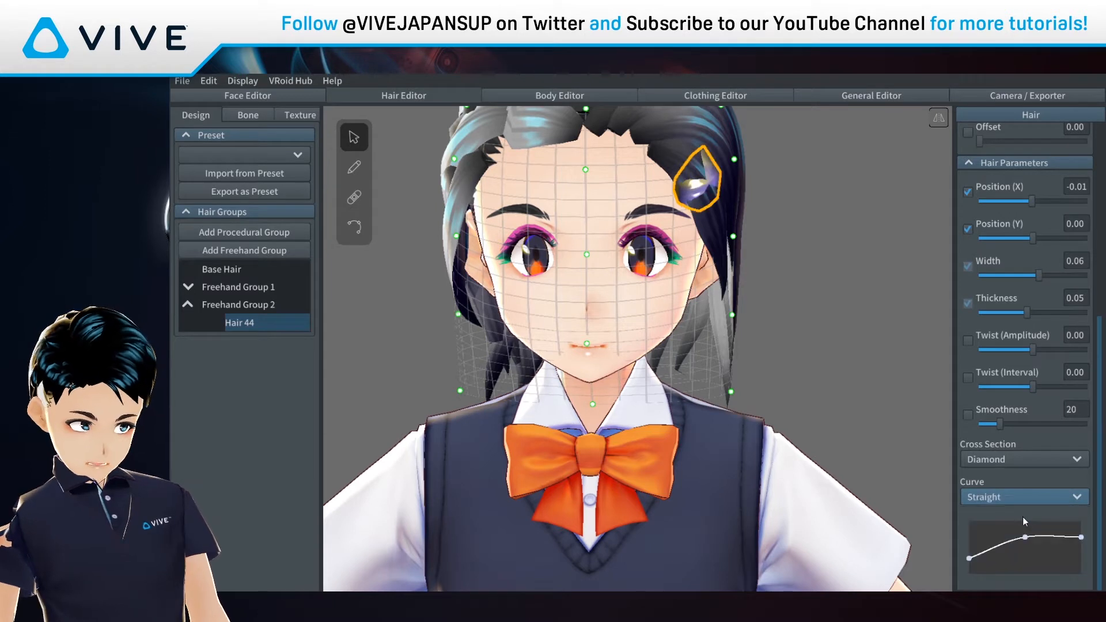
{"action": "scroll", "coordinate": [1046, 422], "scroll_direction": "up", "scroll_amount": 4}
{"action": "left_click_drag", "start_coordinate": [1035, 281], "coordinate": [1007, 285]}
{"action": "left_click_drag", "start_coordinate": [1001, 243], "coordinate": [1093, 248]}
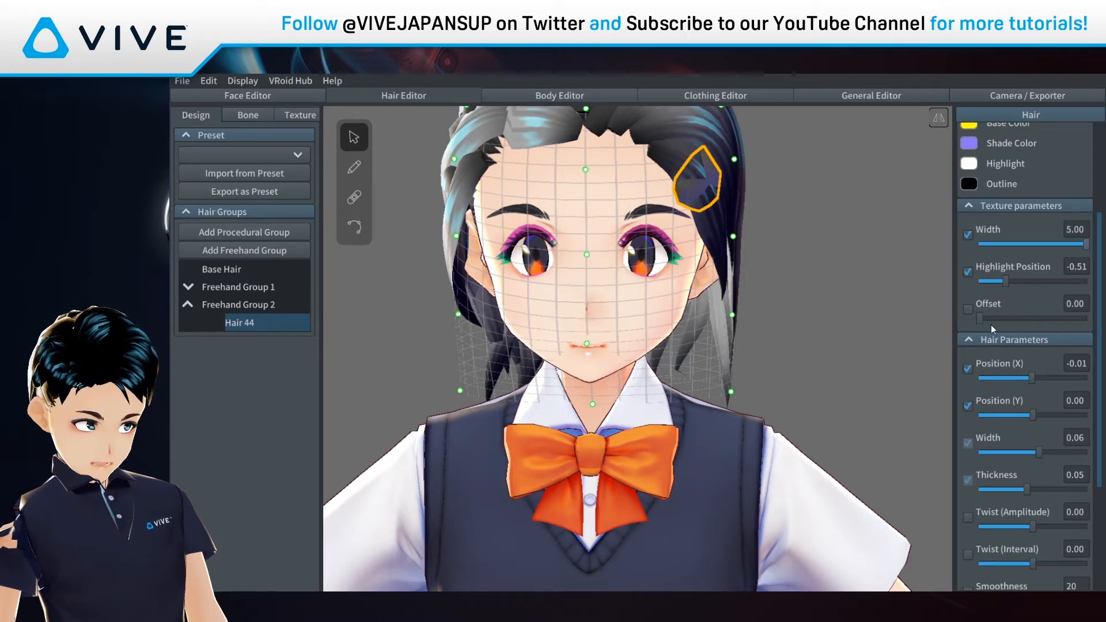
{"action": "left_click_drag", "start_coordinate": [1035, 416], "coordinate": [1033, 416]}
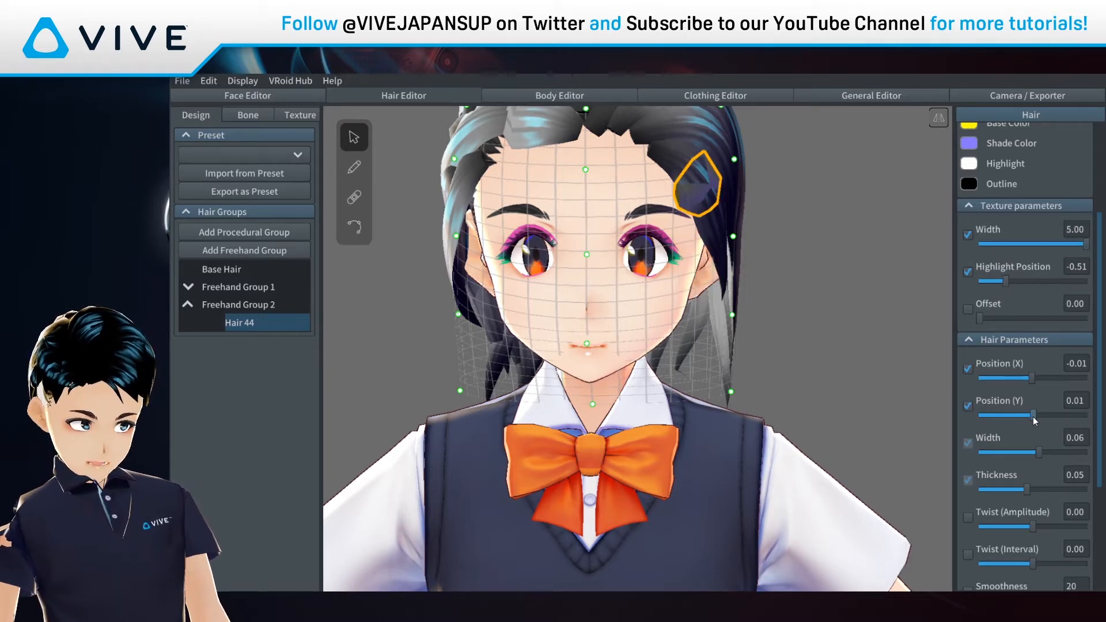
Step: Make the clip's shade and outline colours white and narrow its highlight texture width
{"action": "scroll", "coordinate": [1032, 320], "scroll_direction": "up", "scroll_amount": 2}
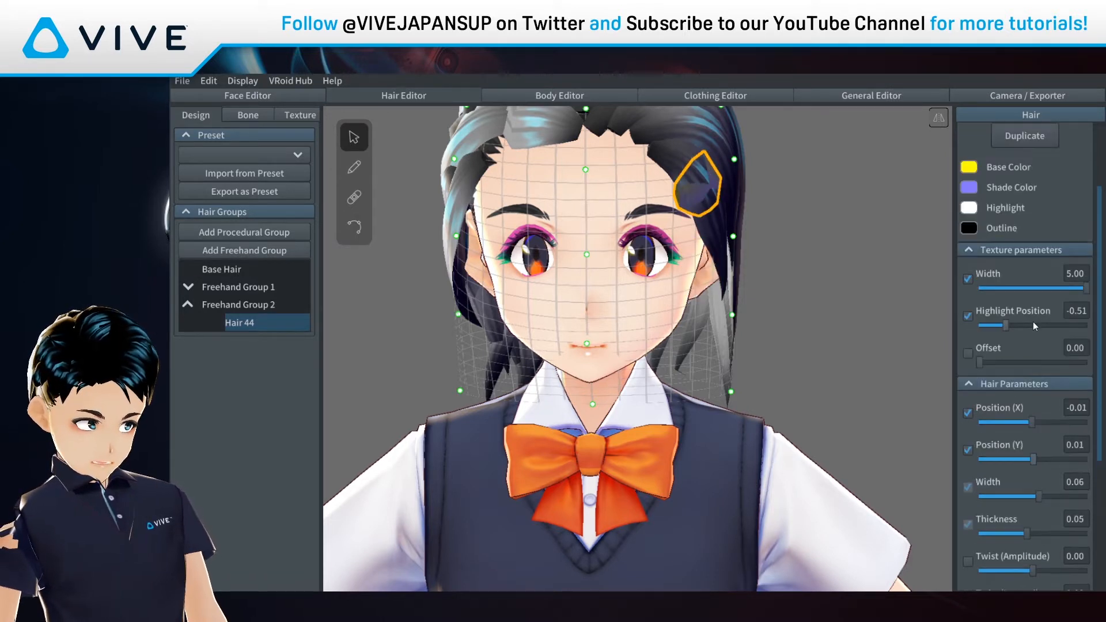
{"action": "left_click", "coordinate": [971, 189]}
{"action": "left_click_drag", "start_coordinate": [937, 259], "coordinate": [786, 179]}
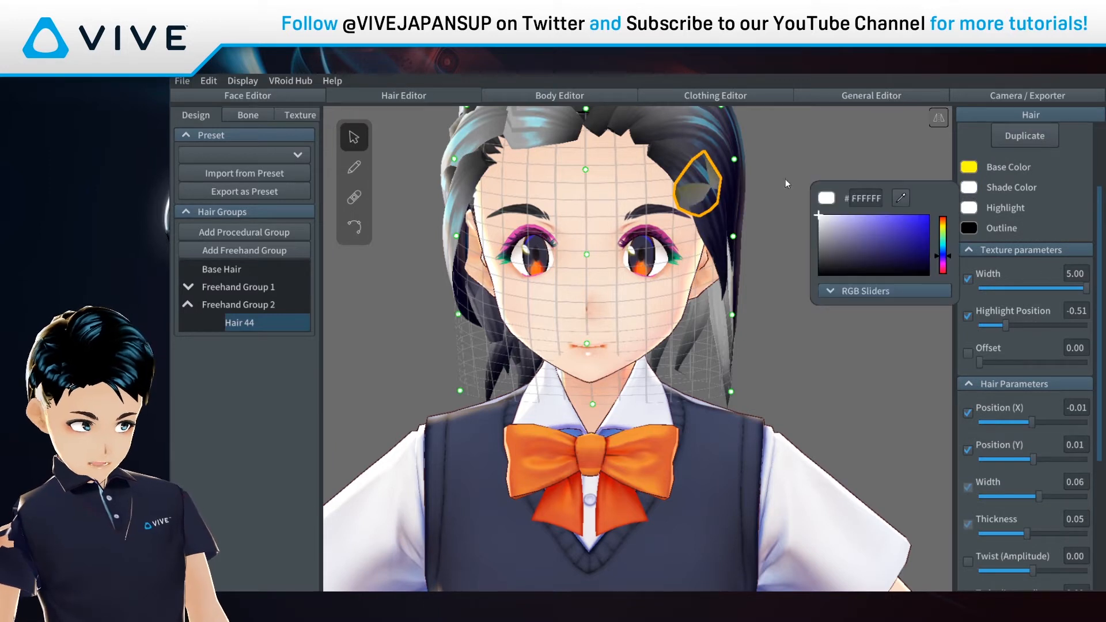
{"action": "left_click", "coordinate": [972, 227]}
{"action": "left_click_drag", "start_coordinate": [885, 269], "coordinate": [834, 201]}
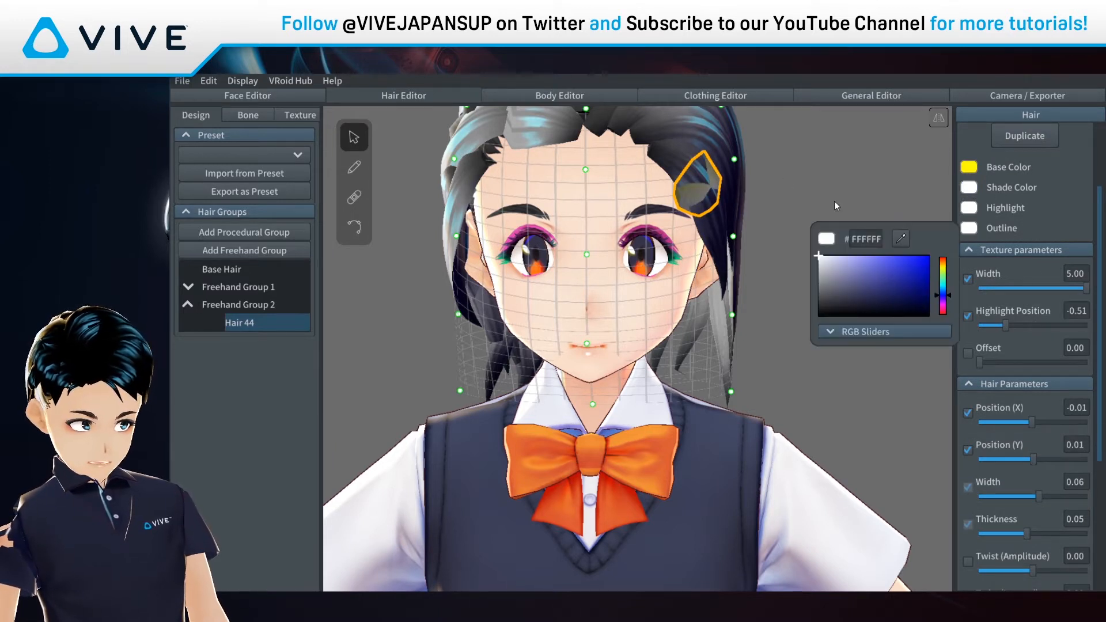
{"action": "left_click", "coordinate": [970, 167]}
{"action": "left_click_drag", "start_coordinate": [1067, 289], "coordinate": [1045, 326]}
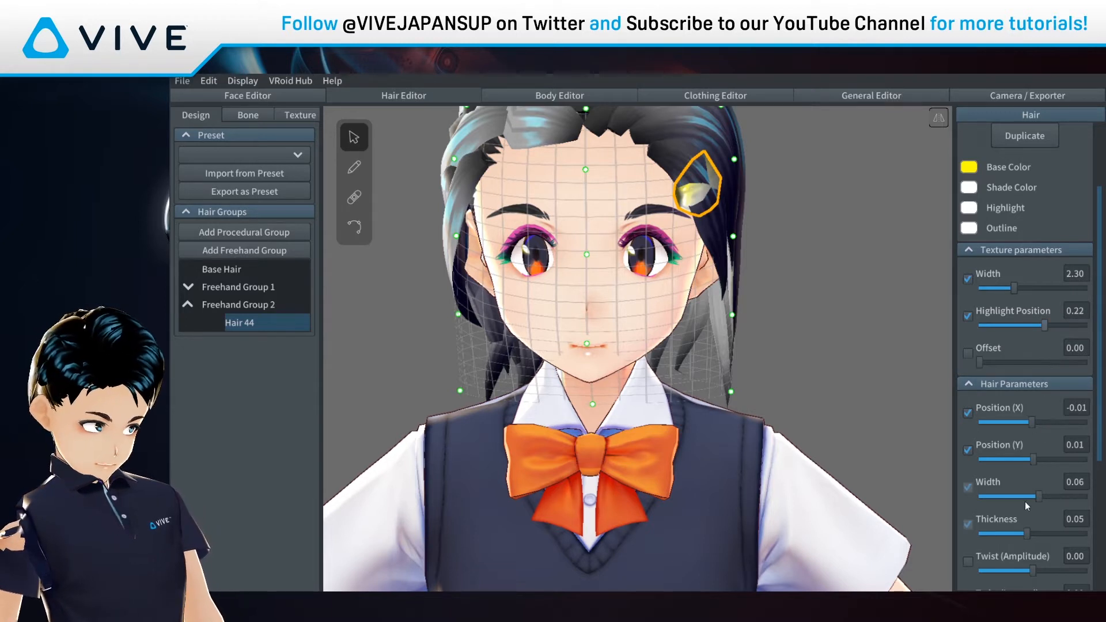
Step: Thin the clip strand, lower its smoothness, and shift its guide points slightly right
{"action": "left_click_drag", "start_coordinate": [1038, 497], "coordinate": [1063, 523]}
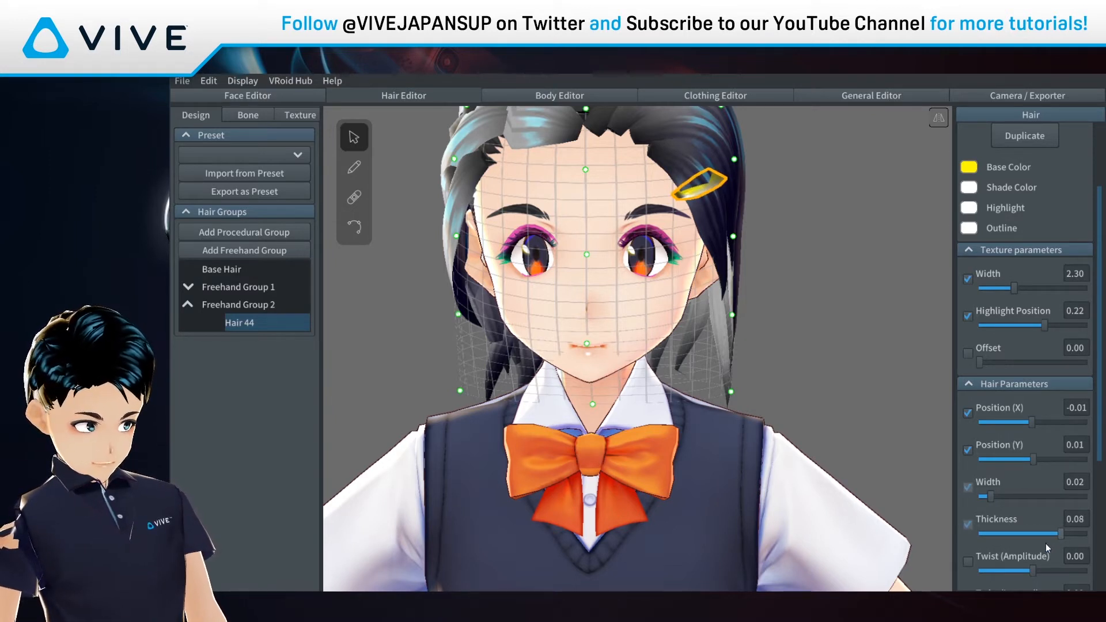
{"action": "scroll", "coordinate": [1045, 543], "scroll_direction": "down", "scroll_amount": 3}
{"action": "left_click_drag", "start_coordinate": [1001, 560], "coordinate": [985, 563]}
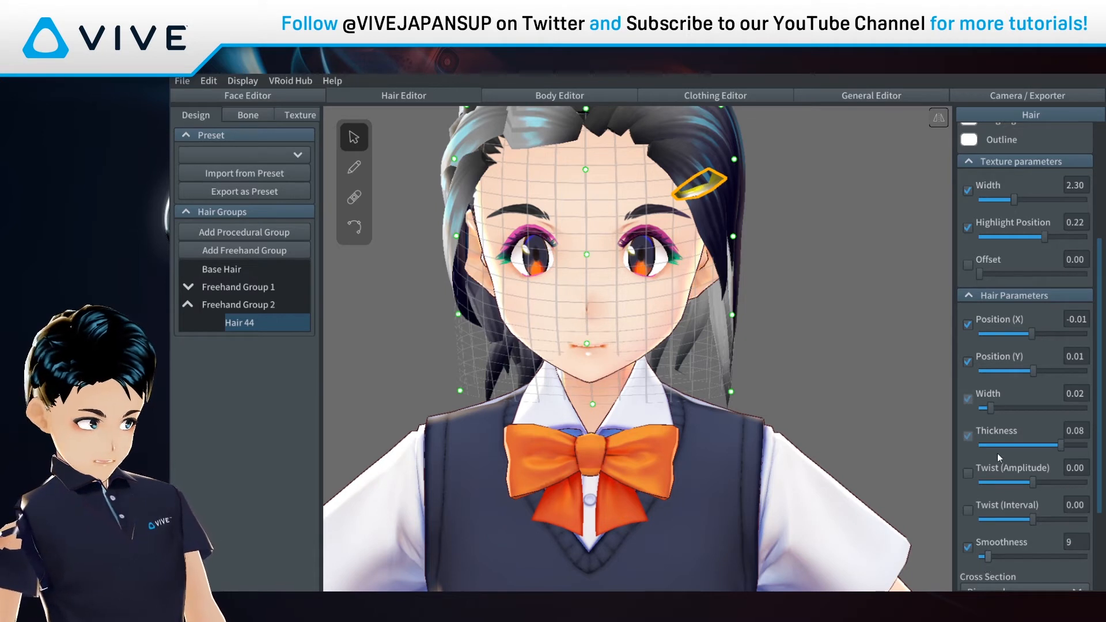
{"action": "scroll", "coordinate": [1001, 451], "scroll_direction": "up", "scroll_amount": 3}
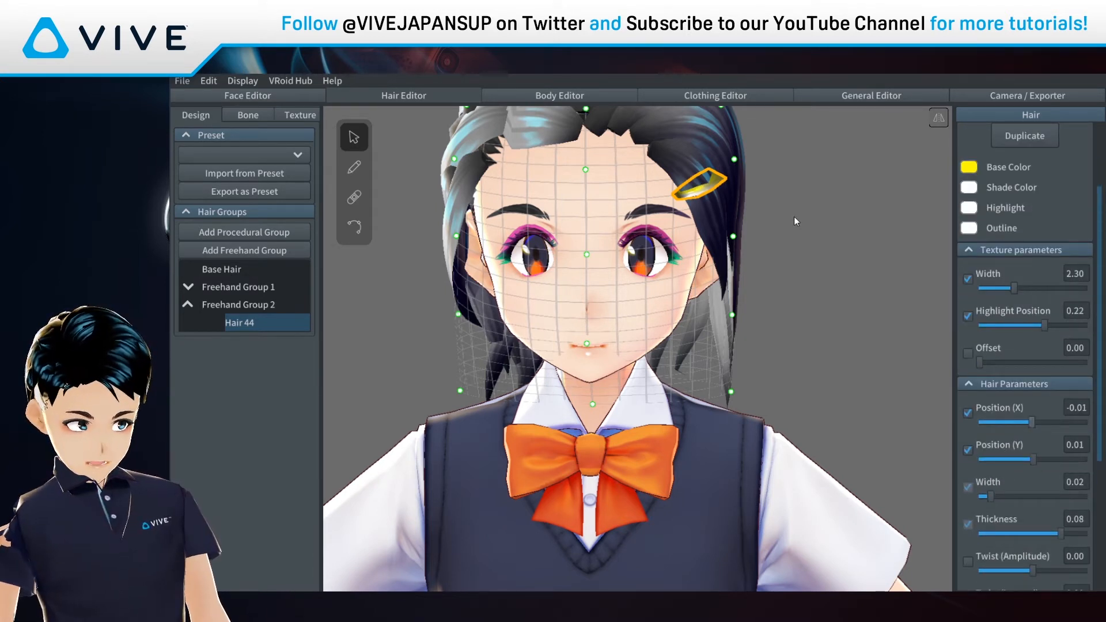
{"action": "right_click_drag", "start_coordinate": [793, 210], "coordinate": [802, 236]}
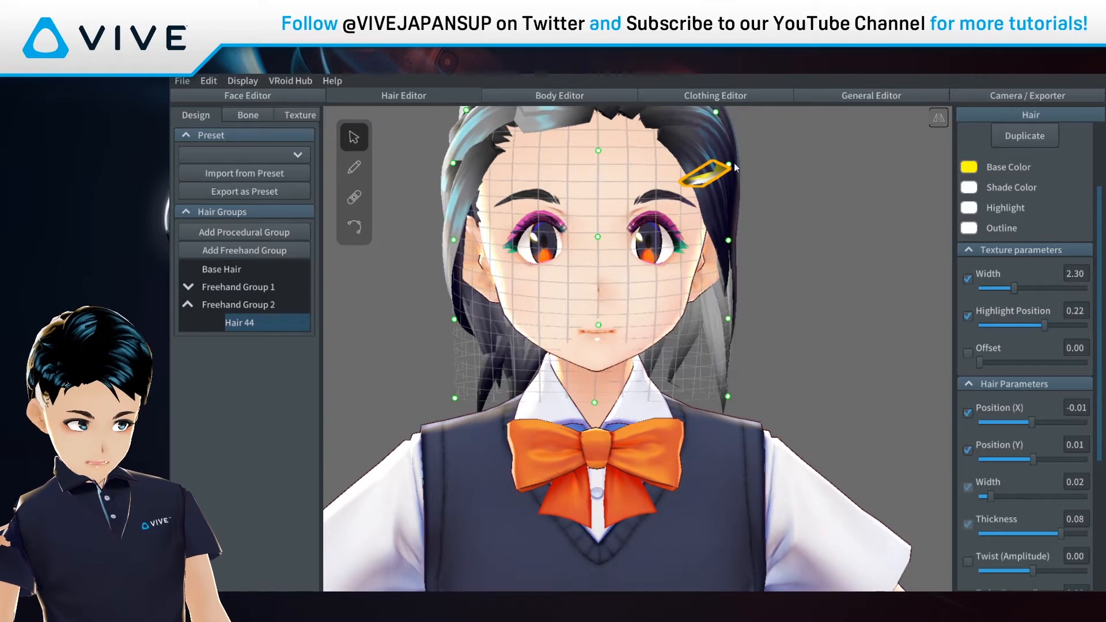
{"action": "left_click_drag", "start_coordinate": [729, 165], "coordinate": [736, 164]}
{"action": "left_click_drag", "start_coordinate": [731, 242], "coordinate": [733, 241]}
{"action": "right_click_drag", "start_coordinate": [789, 245], "coordinate": [783, 245]}
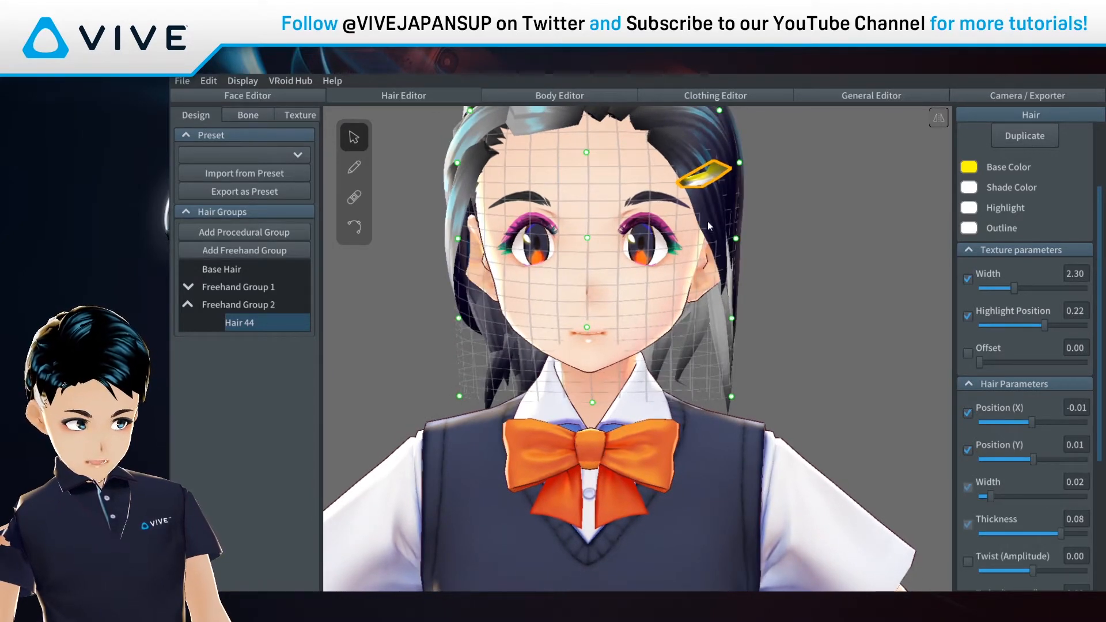
Step: Reselect Hair 44, the clip, and change its base colour to red #FF0303
{"action": "right_click_drag", "start_coordinate": [694, 214], "coordinate": [657, 220]}
{"action": "left_click", "coordinate": [781, 250]}
{"action": "right_click_drag", "start_coordinate": [849, 260], "coordinate": [860, 327]}
{"action": "right_click_drag", "start_coordinate": [762, 247], "coordinate": [789, 277]}
{"action": "left_click", "coordinate": [707, 249]}
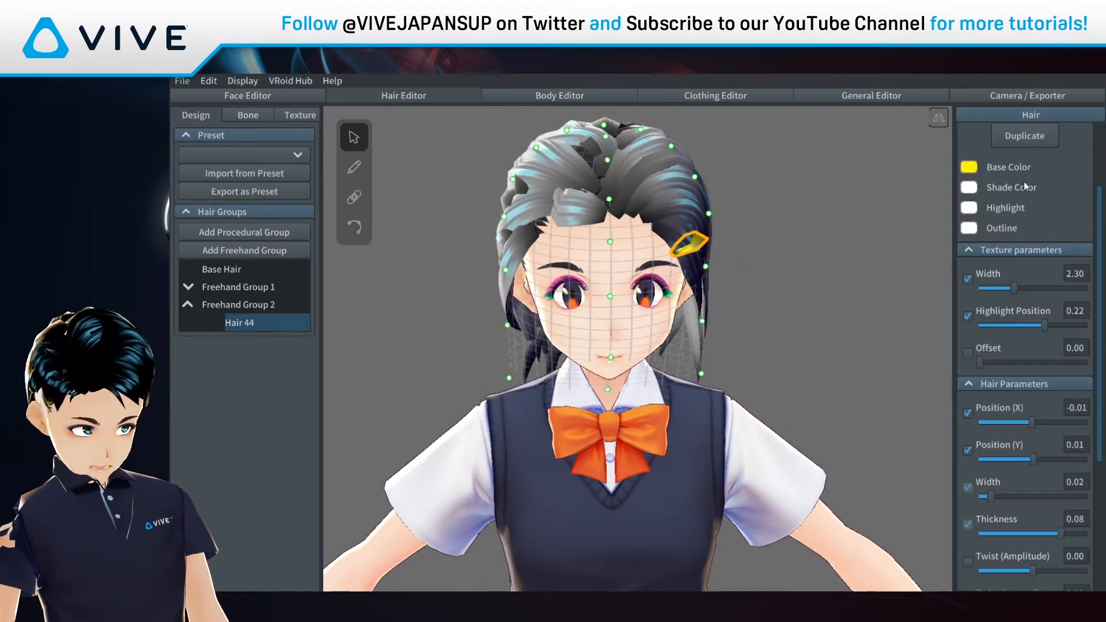
{"action": "left_click", "coordinate": [969, 168]}
{"action": "mouse_move", "coordinate": [943, 206]}
{"action": "left_mouse_down"}
{"action": "mouse_move", "coordinate": [948, 236]}
{"action": "mouse_move", "coordinate": [946, 197]}
{"action": "left_mouse_up"}
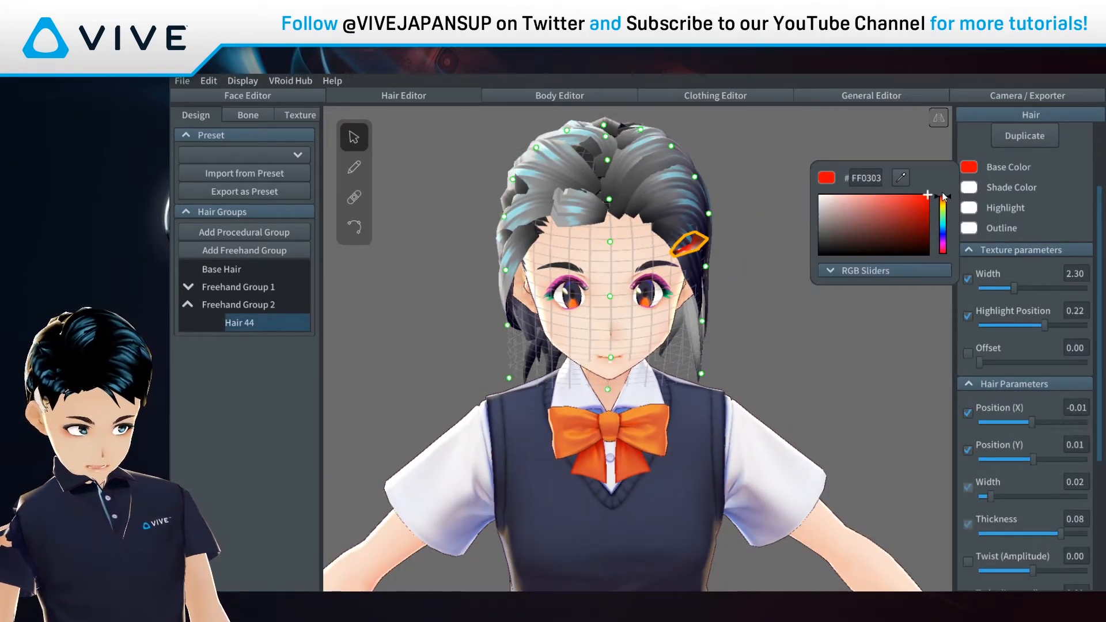
Step: Change the Freehand Group 1 hair base colour to teal #3F737A
{"action": "left_click", "coordinate": [909, 334]}
{"action": "left_click", "coordinate": [887, 232]}
{"action": "left_click", "coordinate": [679, 185]}
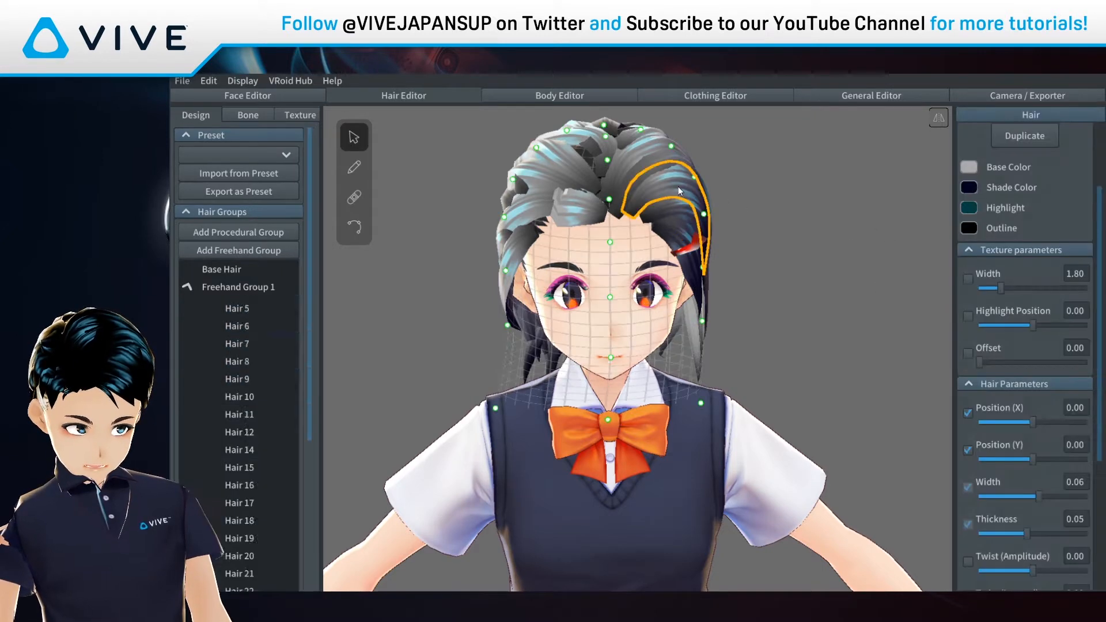
{"action": "left_click", "coordinate": [974, 165]}
{"action": "left_click_drag", "start_coordinate": [914, 216], "coordinate": [872, 225]}
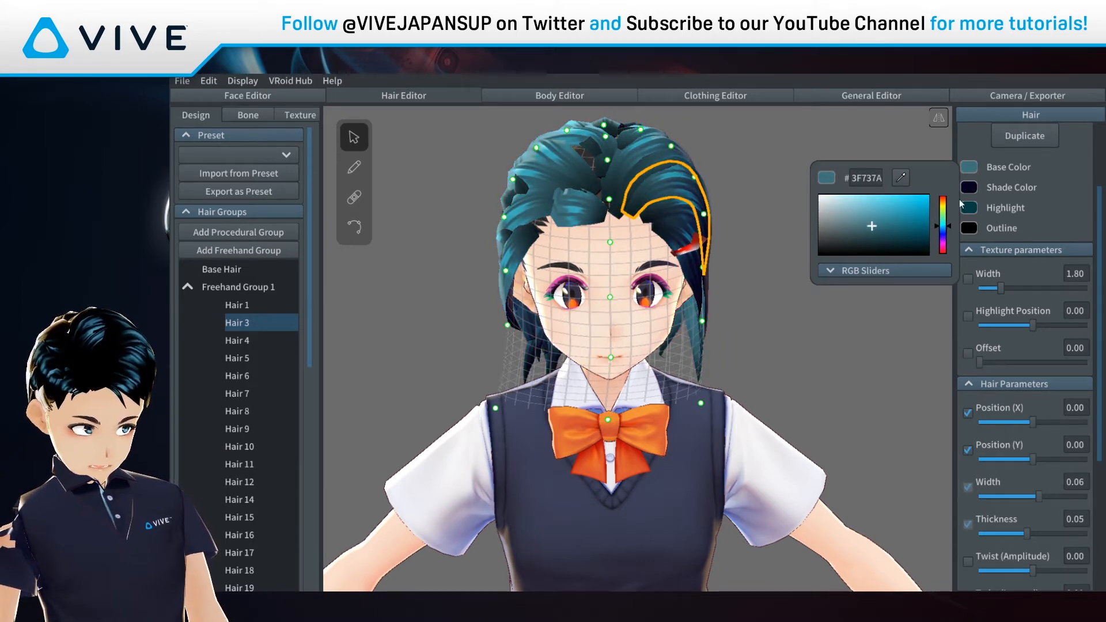
{"action": "left_click", "coordinate": [835, 366]}
{"action": "right_click_drag", "start_coordinate": [814, 300], "coordinate": [648, 209]}
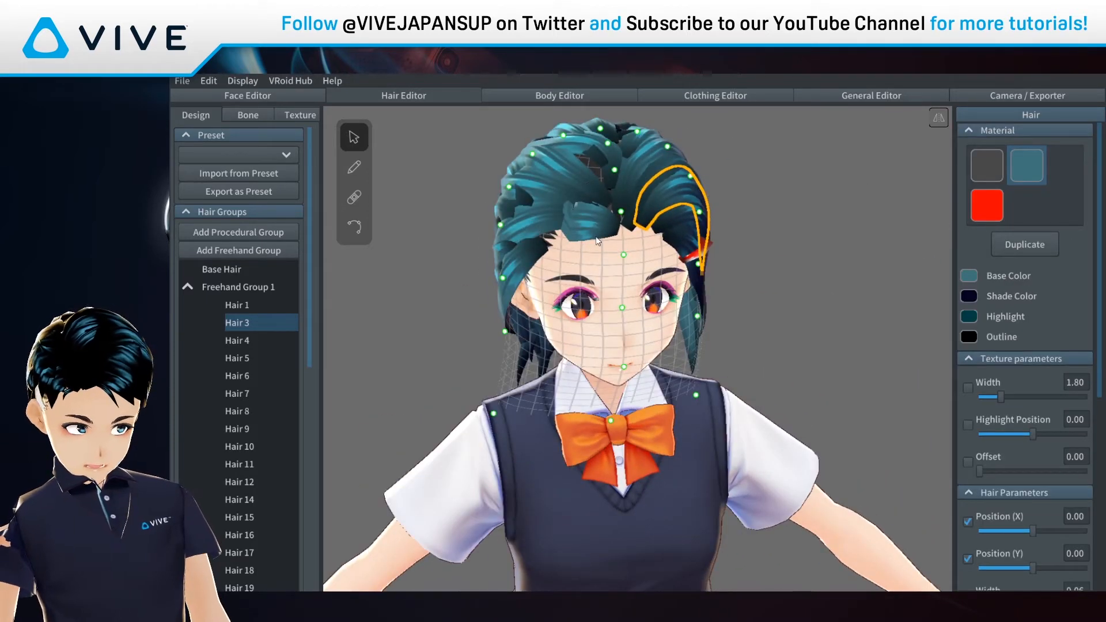
Step: Duplicate the teal hair material and make the copy yellow
{"action": "left_click", "coordinate": [599, 220]}
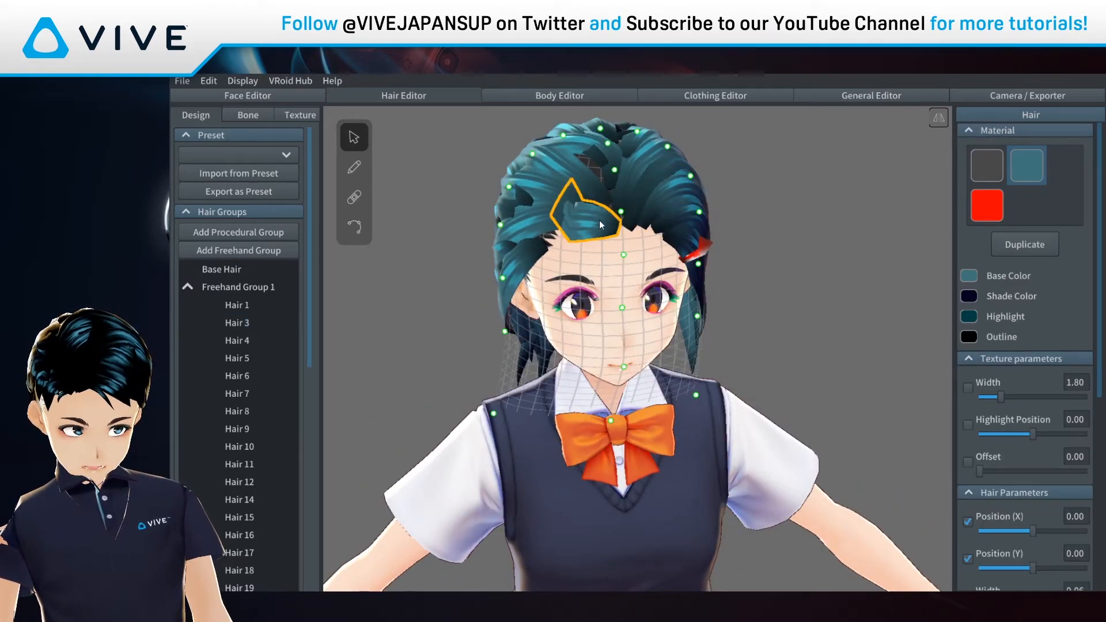
{"action": "left_click", "coordinate": [1026, 245]}
{"action": "left_click", "coordinate": [1015, 203]}
{"action": "left_click", "coordinate": [969, 276]}
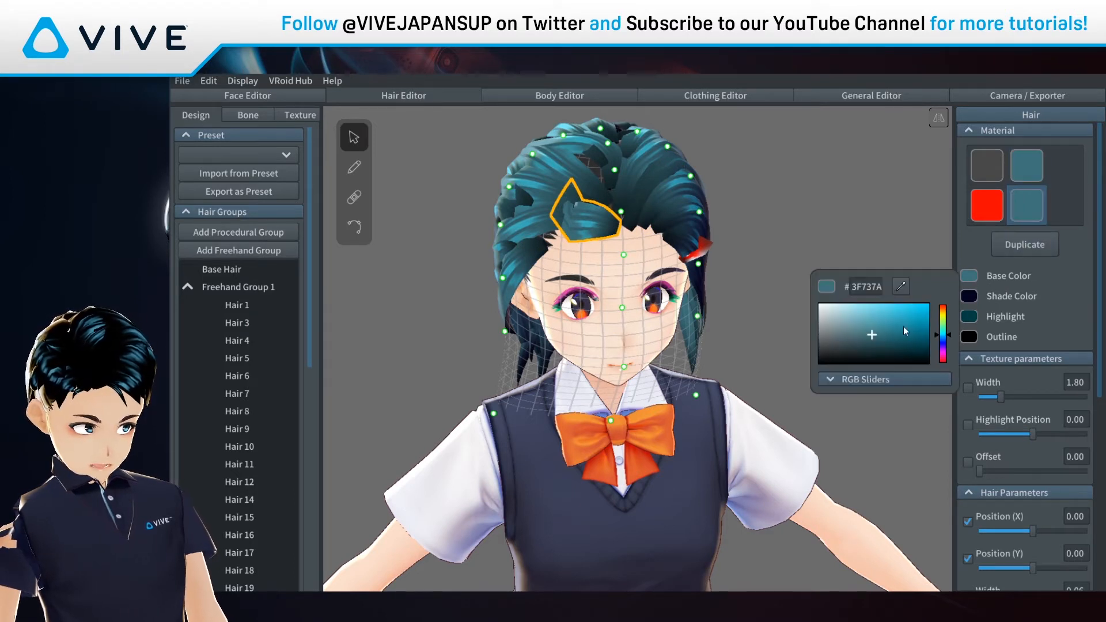
{"action": "left_click_drag", "start_coordinate": [904, 326], "coordinate": [950, 291]}
{"action": "left_click_drag", "start_coordinate": [948, 333], "coordinate": [948, 312]}
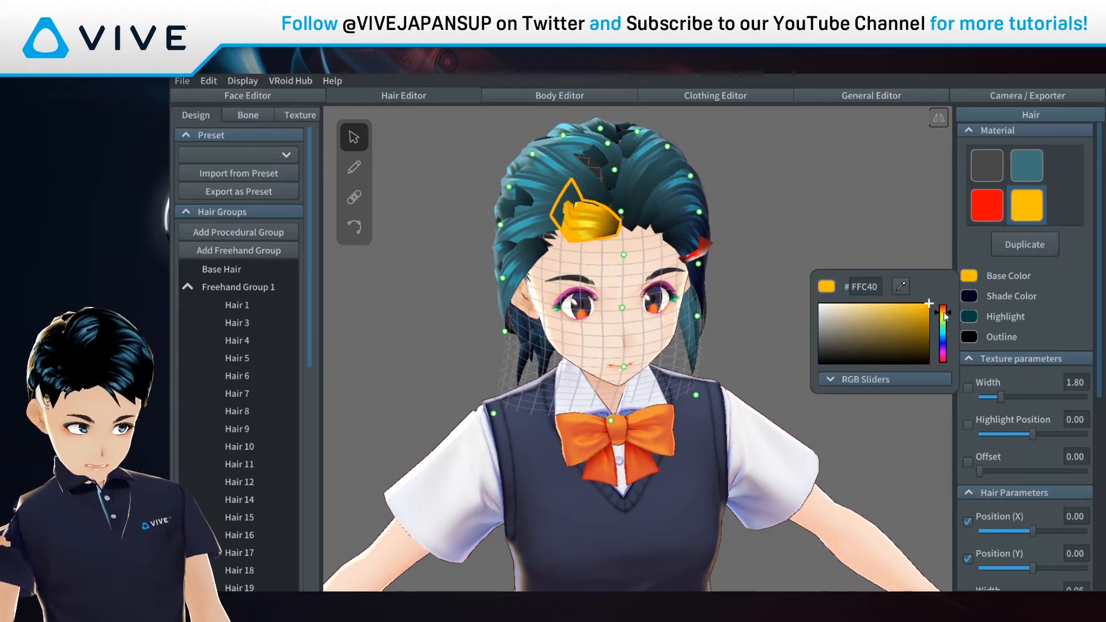
{"action": "left_click", "coordinate": [538, 219]}
Step: Assign the yellow material to three front-left and top bang strands
{"action": "left_click", "coordinate": [538, 219]}
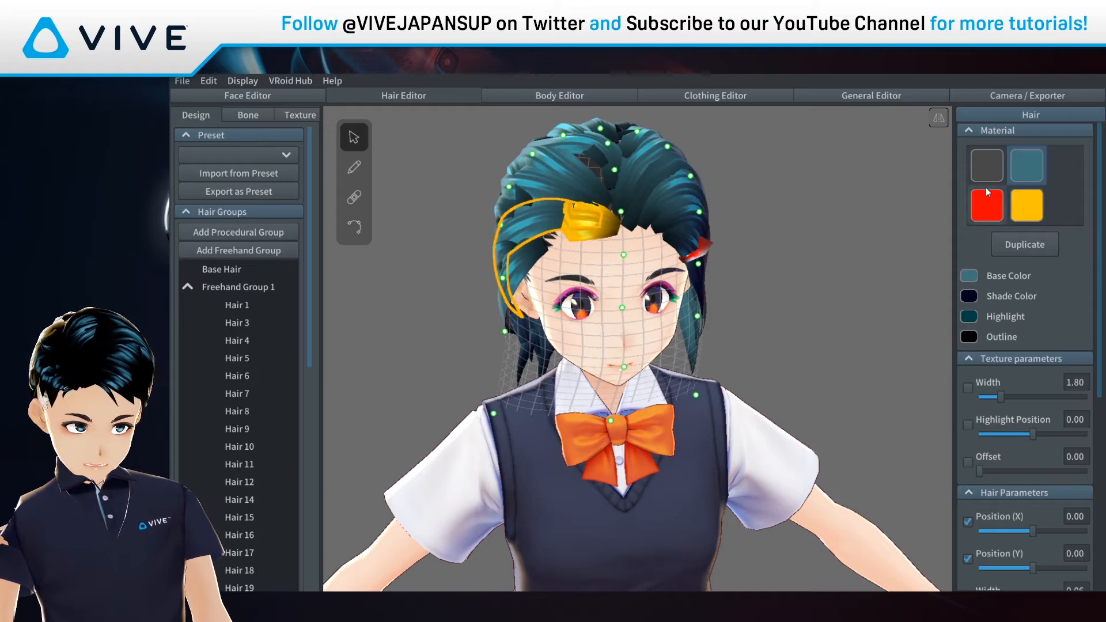
{"action": "left_click", "coordinate": [1029, 209]}
{"action": "left_click", "coordinate": [550, 190]}
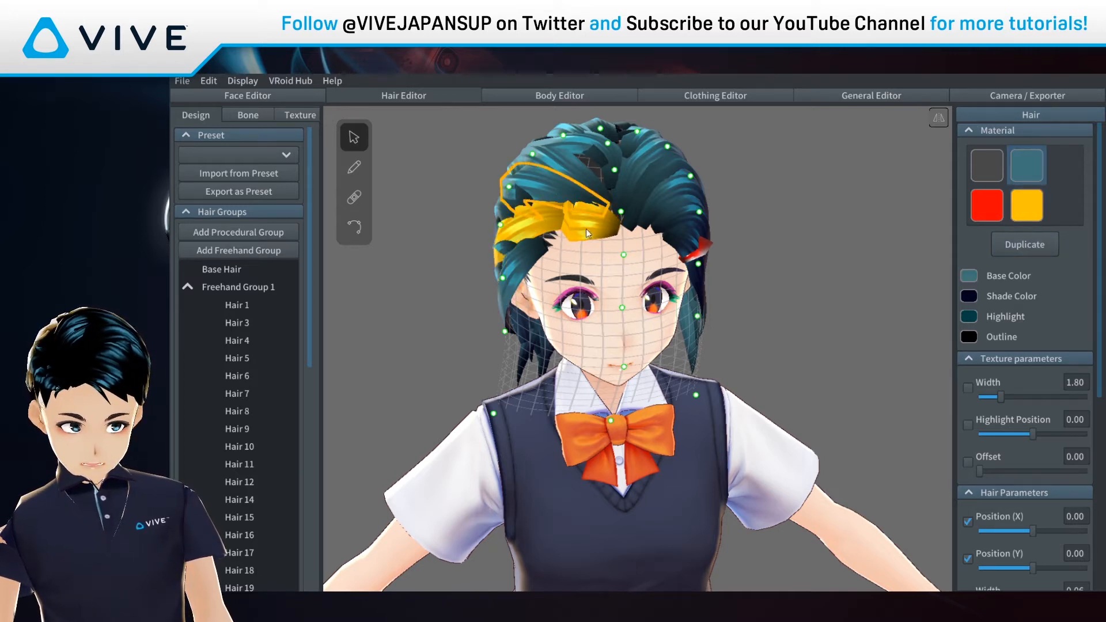
{"action": "left_click", "coordinate": [1026, 206]}
{"action": "left_click", "coordinate": [551, 246]}
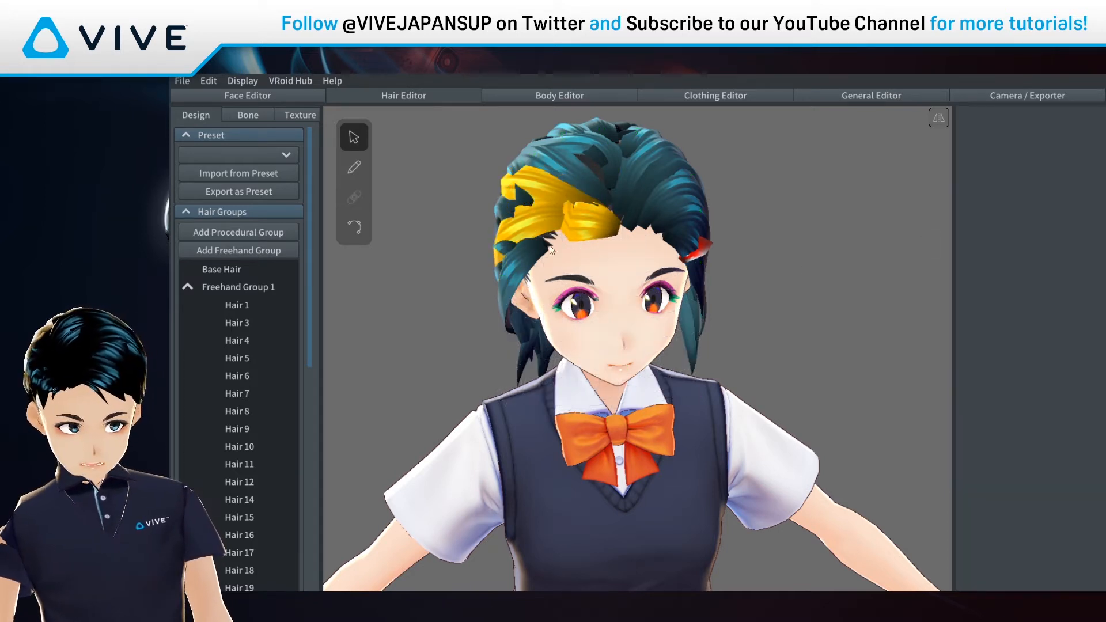
{"action": "left_click", "coordinate": [524, 199]}
{"action": "left_click", "coordinate": [1027, 205]}
{"action": "left_click", "coordinate": [772, 279]}
{"action": "mouse_move", "coordinate": [772, 279]}
{"action": "right_mouse_down"}
{"action": "mouse_move", "coordinate": [815, 267]}
{"action": "mouse_move", "coordinate": [761, 275]}
{"action": "right_mouse_up"}
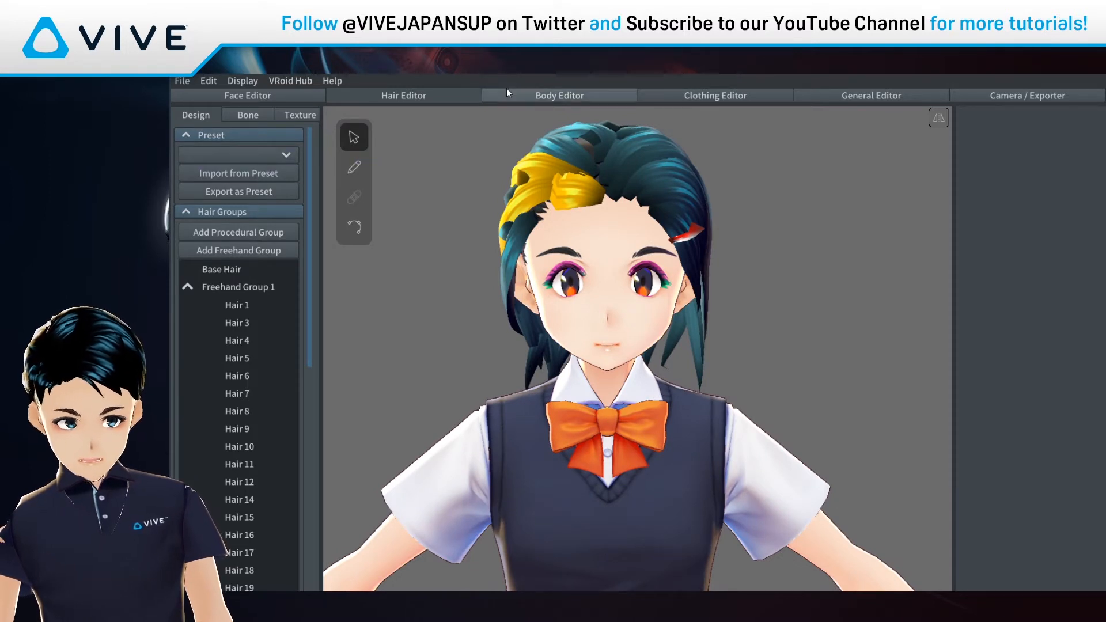
Step: In the Body Editor, try larger hands, broaden the shoulders and lengthen the arms
{"action": "left_click", "coordinate": [520, 95]}
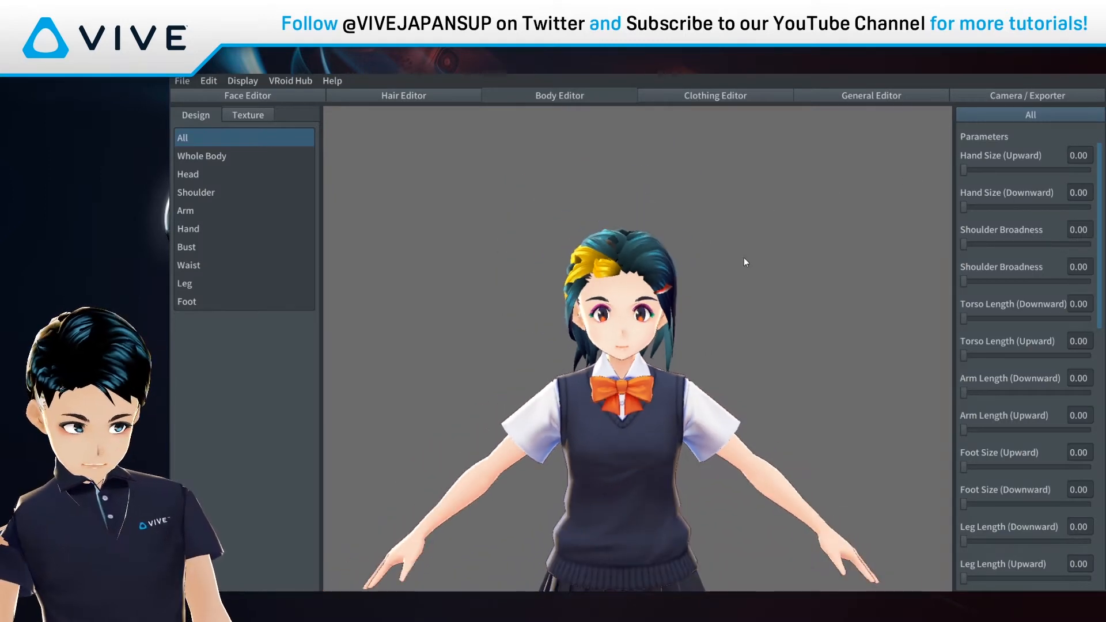
{"action": "middle_click_drag", "start_coordinate": [667, 480], "coordinate": [675, 403]}
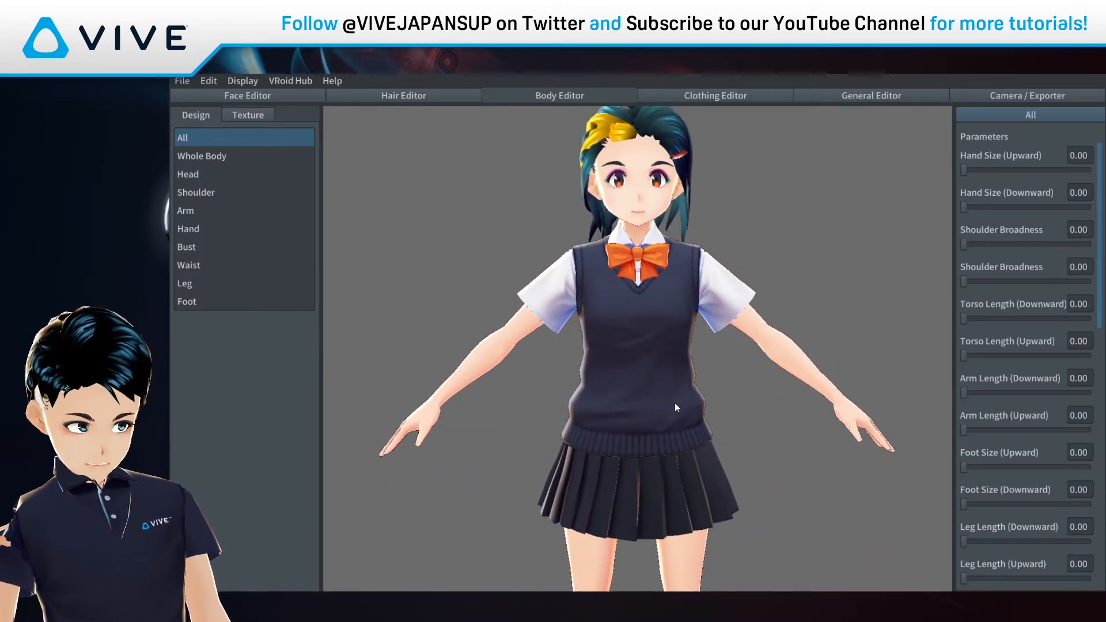
{"action": "left_click_drag", "start_coordinate": [964, 169], "coordinate": [827, 185]}
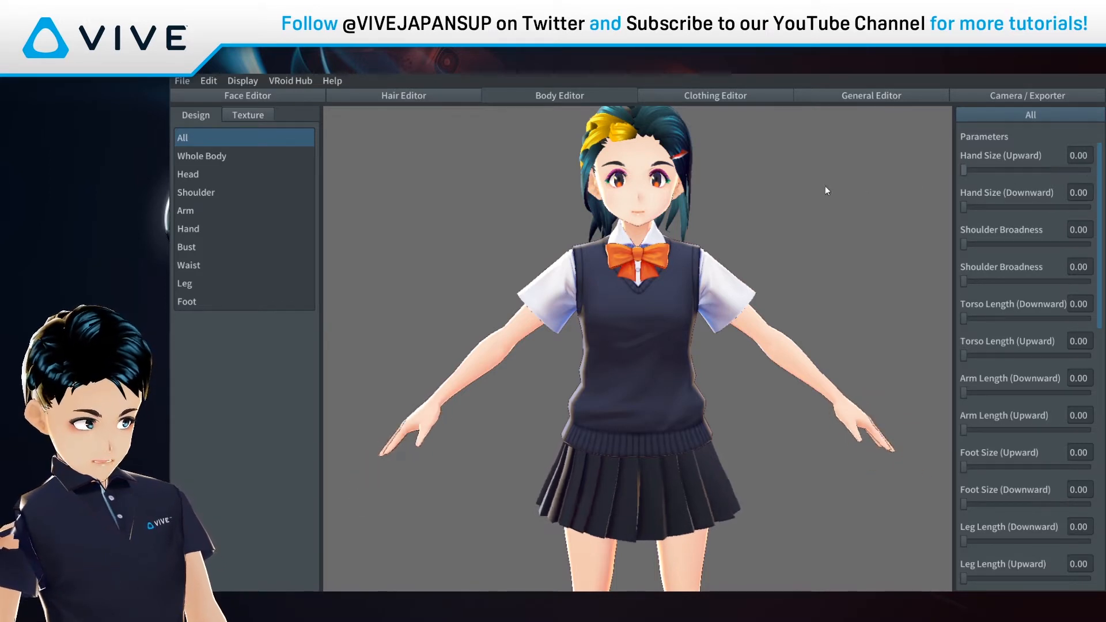
{"action": "left_click_drag", "start_coordinate": [964, 242], "coordinate": [917, 256]}
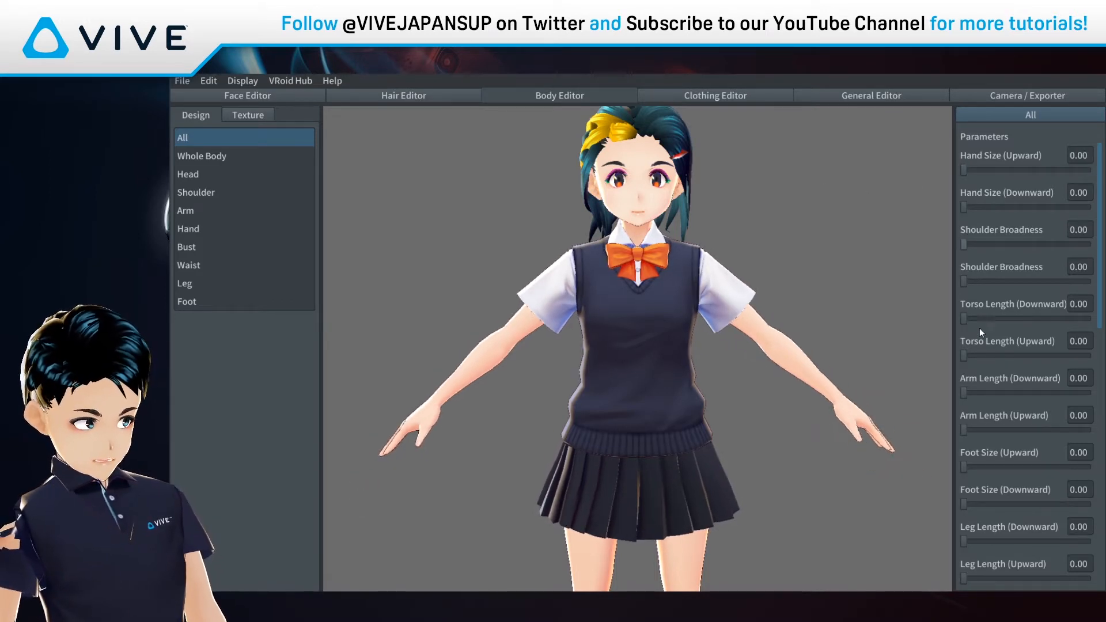
{"action": "scroll", "coordinate": [973, 319], "scroll_direction": "down", "scroll_amount": 1}
{"action": "left_click_drag", "start_coordinate": [967, 311], "coordinate": [921, 310]}
{"action": "left_click_drag", "start_coordinate": [963, 385], "coordinate": [930, 384]}
{"action": "scroll", "coordinate": [1012, 369], "scroll_direction": "down", "scroll_amount": 6}
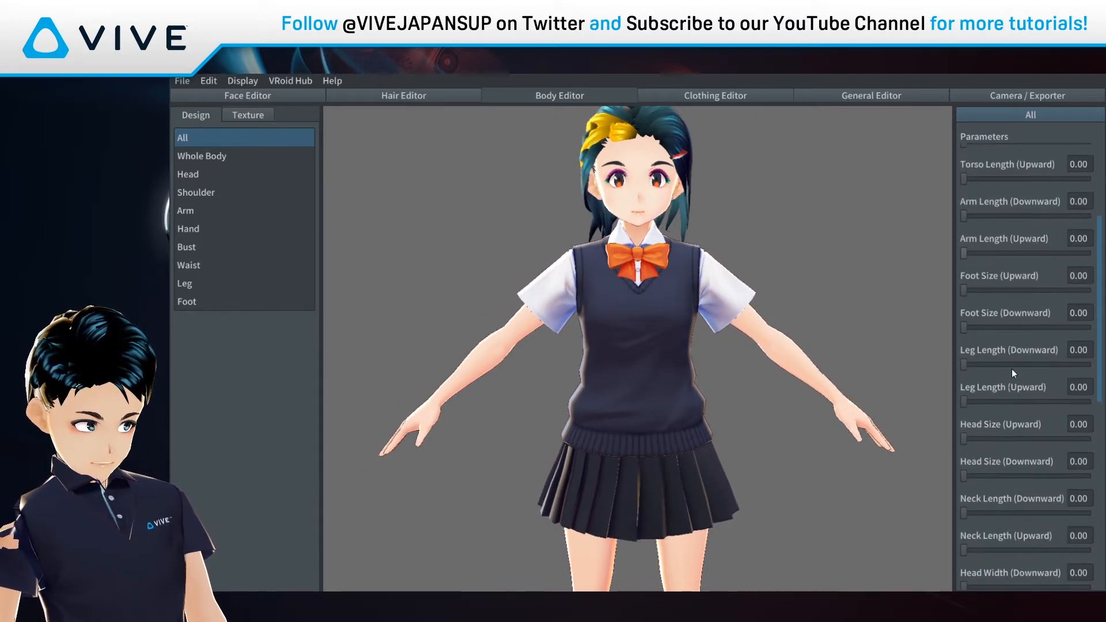
Step: Try a much bigger head size, then bring it back down
{"action": "left_click_drag", "start_coordinate": [965, 350], "coordinate": [1044, 350]}
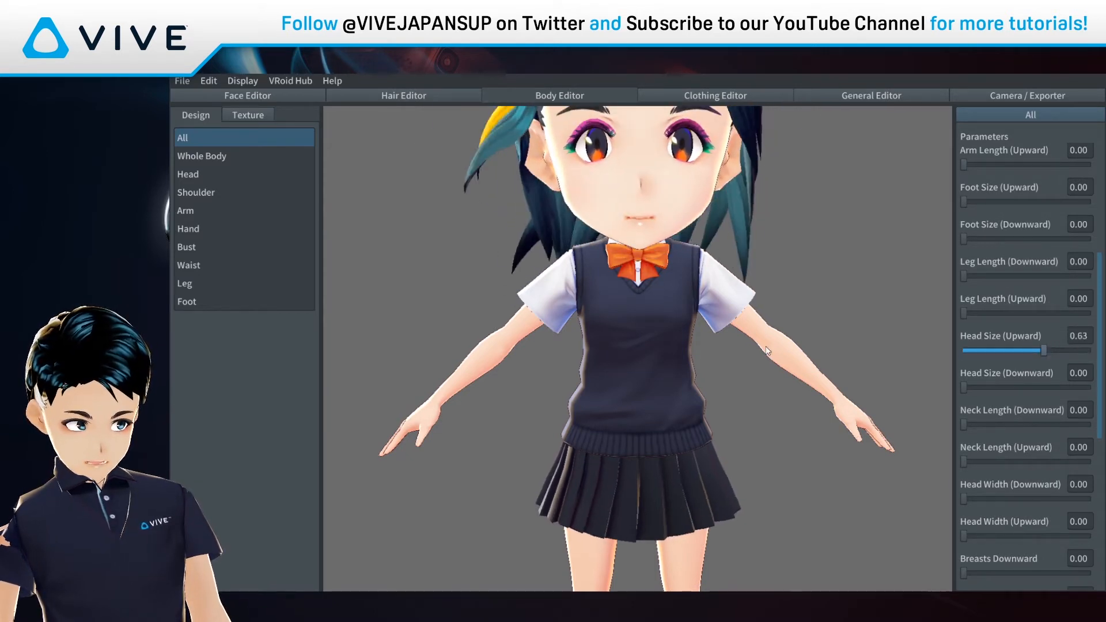
{"action": "scroll", "coordinate": [748, 345], "scroll_direction": "down", "scroll_amount": 4}
{"action": "scroll", "coordinate": [747, 346], "scroll_direction": "down", "scroll_amount": 2}
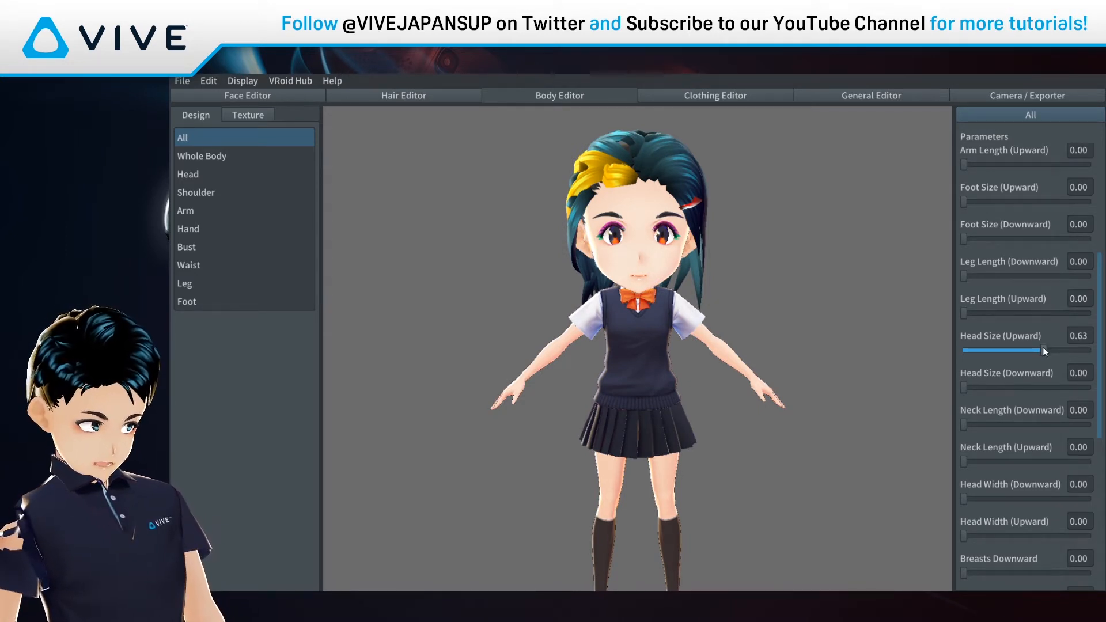
{"action": "left_click_drag", "start_coordinate": [1044, 349], "coordinate": [977, 354]}
{"action": "scroll", "coordinate": [1003, 382], "scroll_direction": "up", "scroll_amount": 3}
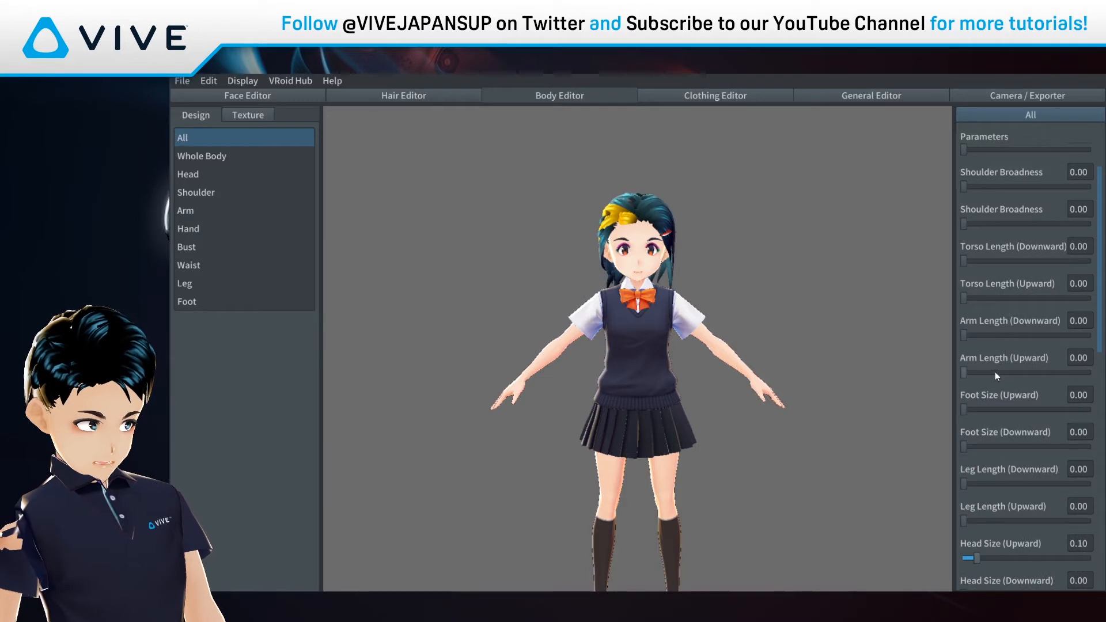
{"action": "scroll", "coordinate": [990, 366], "scroll_direction": "up", "scroll_amount": 2}
{"action": "left_click_drag", "start_coordinate": [965, 208], "coordinate": [1002, 202]}
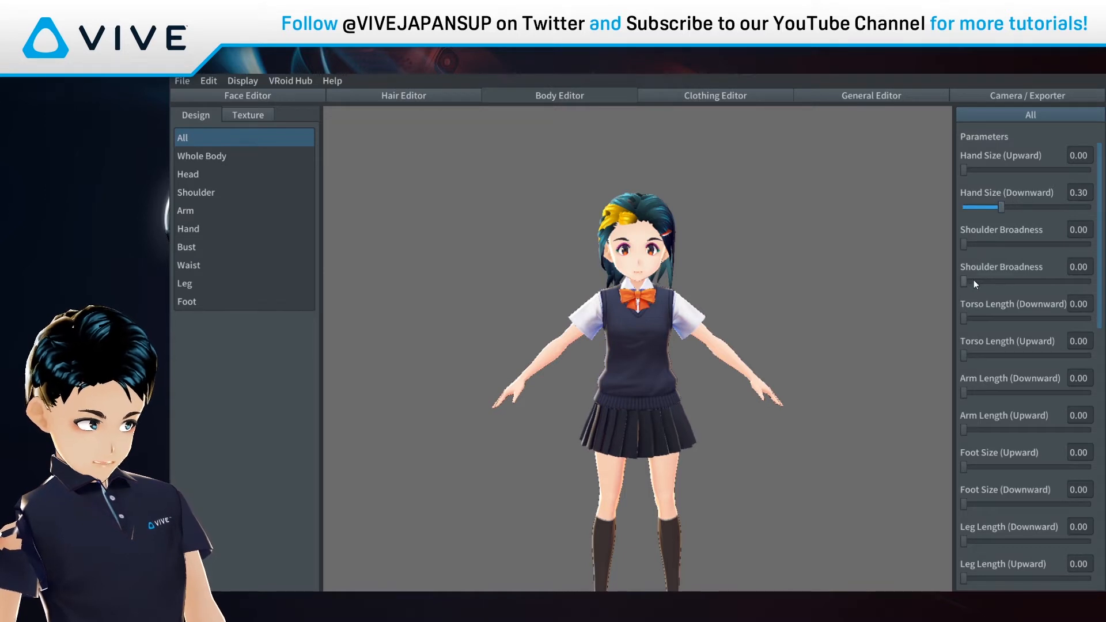
Step: Slightly broaden the shoulders and lengthen the torso and arms
{"action": "left_click_drag", "start_coordinate": [991, 281], "coordinate": [1002, 280]}
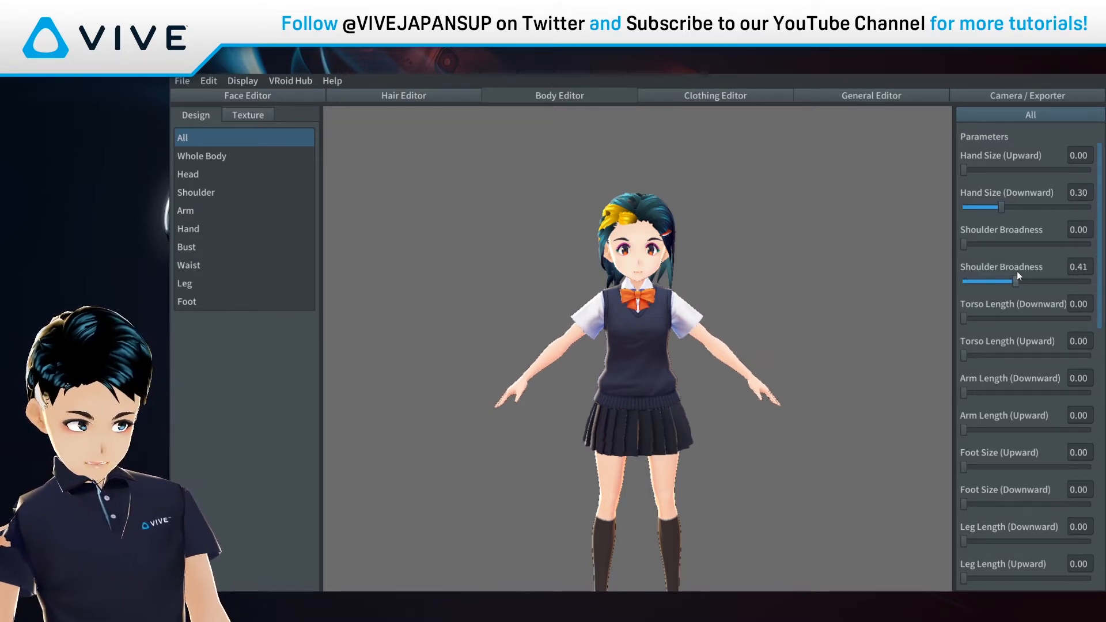
{"action": "left_click_drag", "start_coordinate": [964, 318], "coordinate": [1002, 306]}
{"action": "scroll", "coordinate": [1002, 305], "scroll_direction": "down", "scroll_amount": 1}
{"action": "left_click_drag", "start_coordinate": [965, 303], "coordinate": [1002, 321]}
{"action": "scroll", "coordinate": [1004, 303], "scroll_direction": "down", "scroll_amount": 1}
{"action": "left_click_drag", "start_coordinate": [964, 364], "coordinate": [1001, 364]}
Step: Reset neck length, test Breasts Downward, and adjust the lower body sliders
{"action": "scroll", "coordinate": [983, 437], "scroll_direction": "down", "scroll_amount": 1}
{"action": "mouse_move", "coordinate": [964, 468]}
{"action": "left_mouse_down"}
{"action": "mouse_move", "coordinate": [979, 466]}
{"action": "mouse_move", "coordinate": [964, 469]}
{"action": "left_mouse_up"}
{"action": "mouse_move", "coordinate": [964, 543]}
{"action": "left_mouse_down"}
{"action": "mouse_move", "coordinate": [1024, 534]}
{"action": "mouse_move", "coordinate": [979, 548]}
{"action": "left_mouse_up"}
{"action": "scroll", "coordinate": [978, 547], "scroll_direction": "down", "scroll_amount": 3}
{"action": "mouse_move", "coordinate": [964, 484]}
{"action": "left_mouse_down"}
{"action": "mouse_move", "coordinate": [1033, 483]}
{"action": "mouse_move", "coordinate": [964, 484]}
{"action": "left_mouse_up"}
{"action": "scroll", "coordinate": [976, 482], "scroll_direction": "down", "scroll_amount": 7}
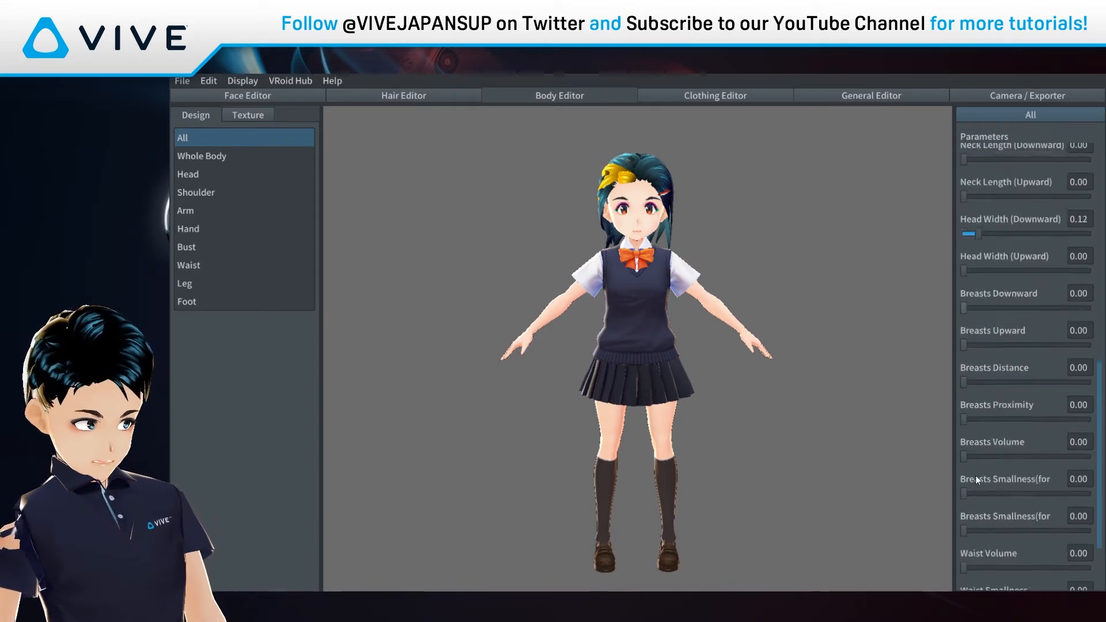
{"action": "left_click_drag", "start_coordinate": [966, 542], "coordinate": [1014, 535]}
Step: Raise Head Size (Upward) to 0.24 to make the head a little bigger
{"action": "right_click_drag", "start_coordinate": [647, 439], "coordinate": [760, 468]}
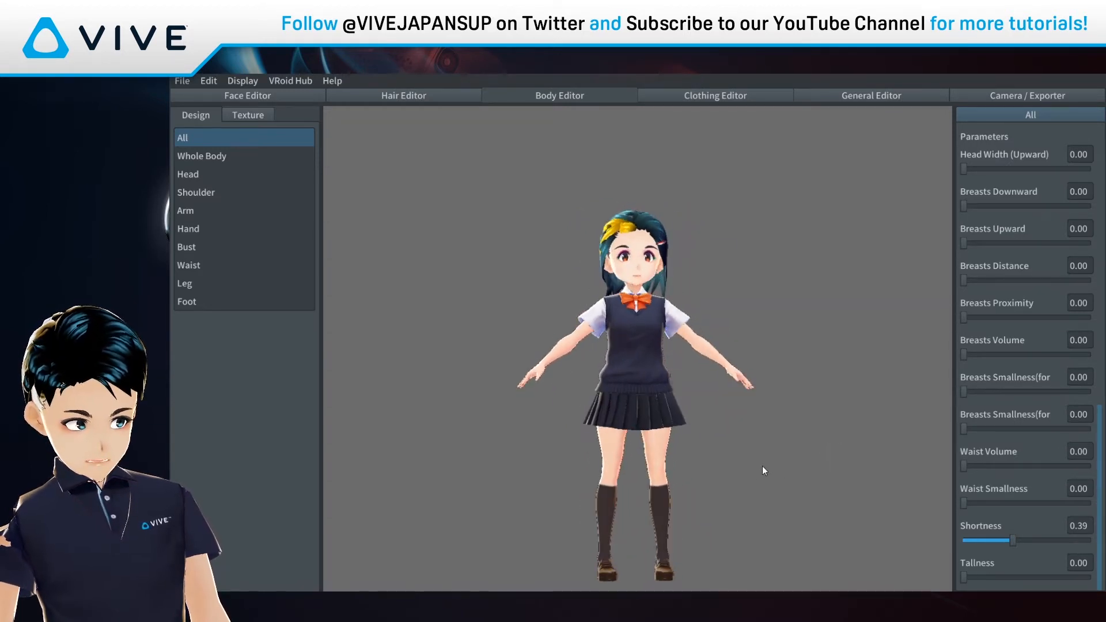
{"action": "scroll", "coordinate": [1007, 434], "scroll_direction": "up", "scroll_amount": 10}
{"action": "scroll", "coordinate": [995, 258], "scroll_direction": "up", "scroll_amount": 2}
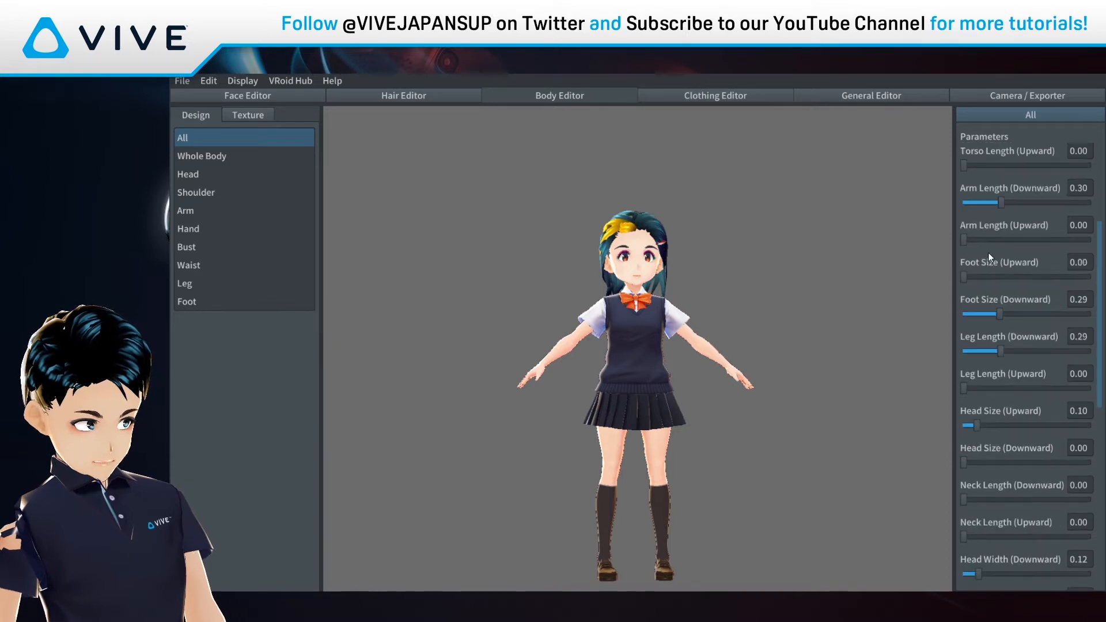
{"action": "left_click_drag", "start_coordinate": [975, 427], "coordinate": [994, 425]}
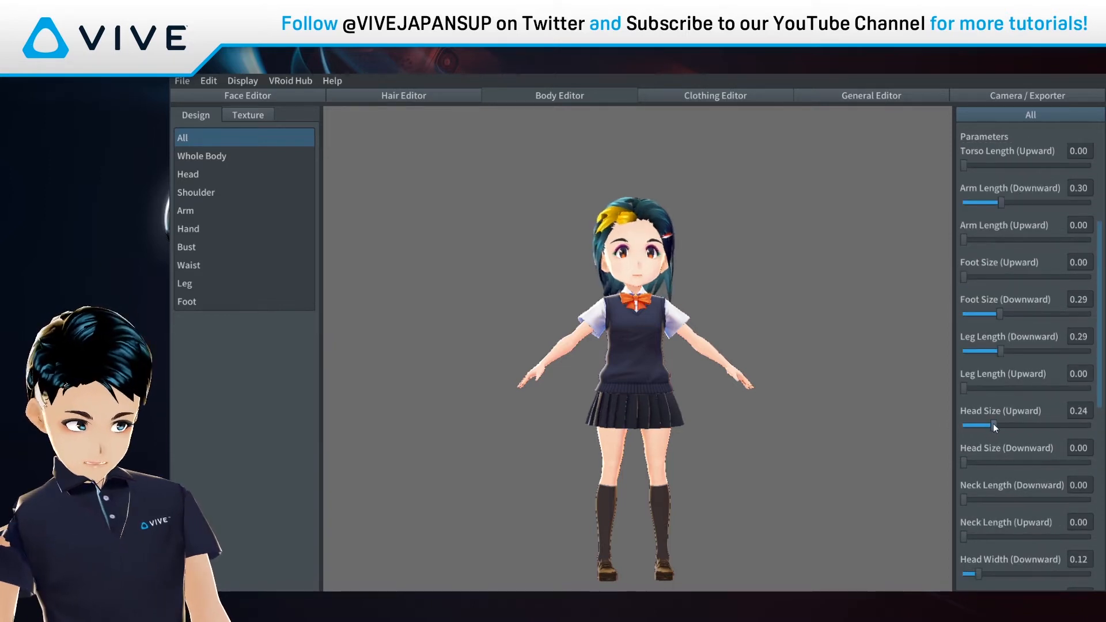
Step: Show the Body (Uniform Skirt) skin texture layer in the Body Editor's Texture view
{"action": "left_click", "coordinate": [235, 116]}
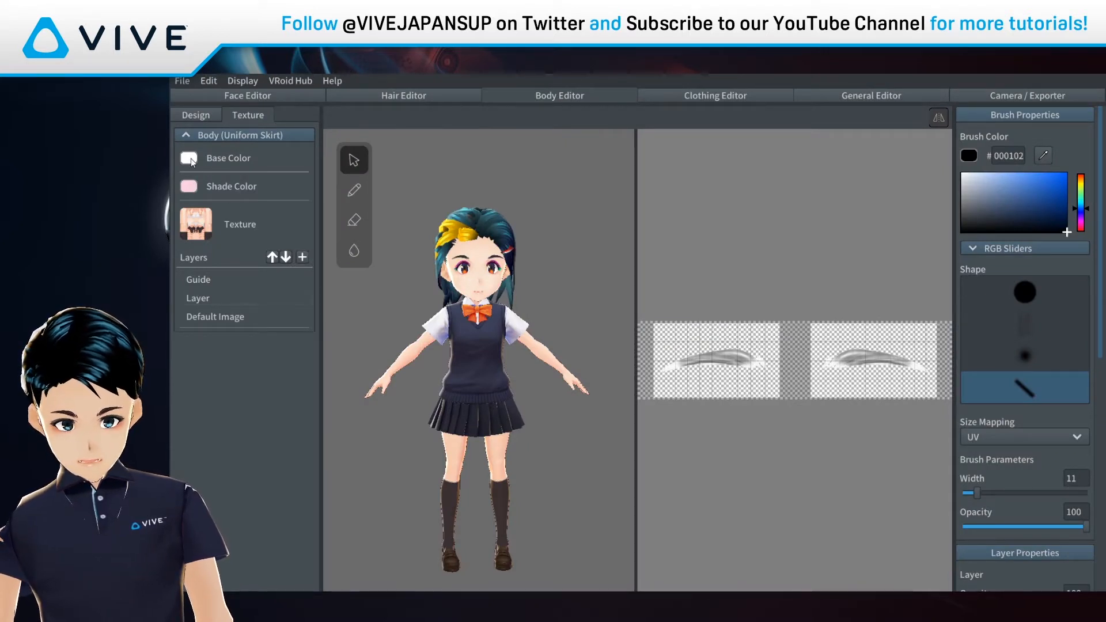
{"action": "left_click", "coordinate": [199, 298]}
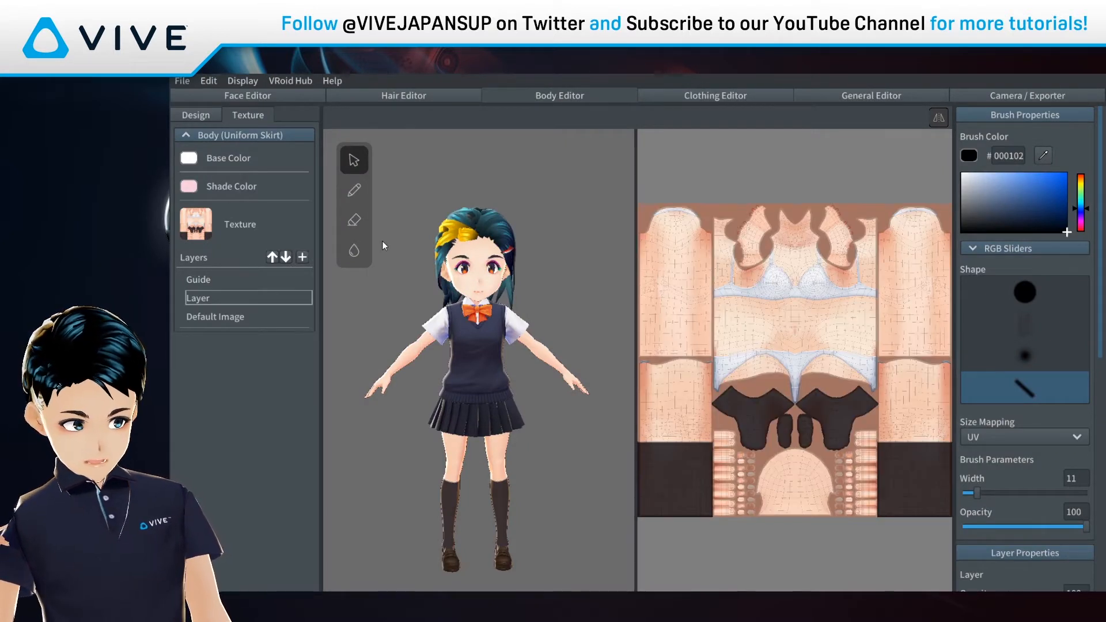
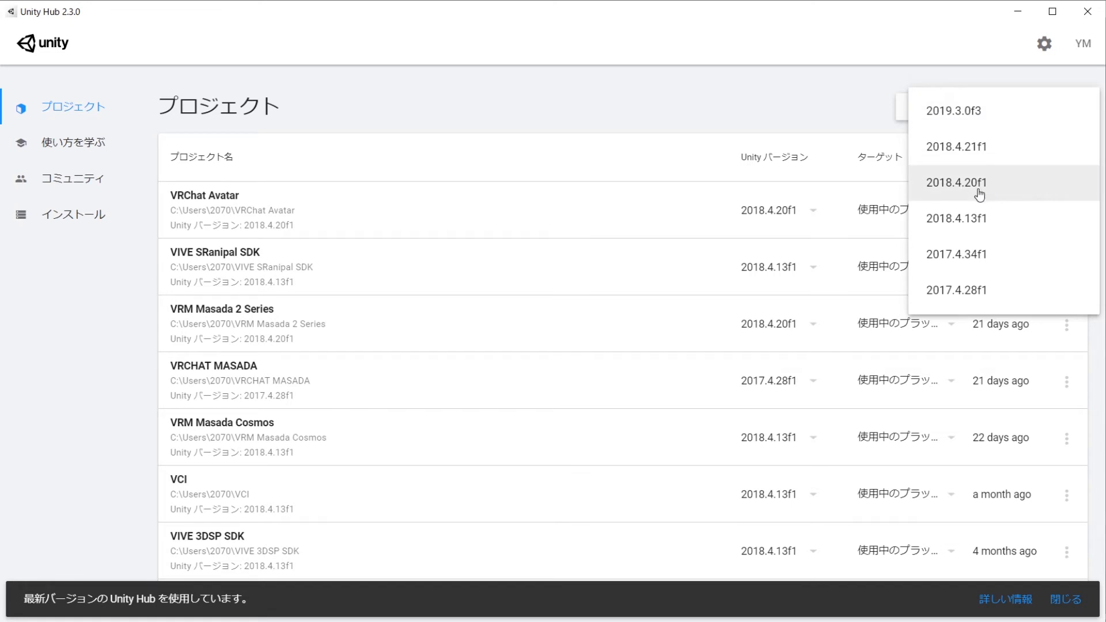
Step: Dismiss the Unity version list and open the VRChat Avatar project in Unity 2018.4.20f1
{"action": "left_click", "coordinate": [348, 236]}
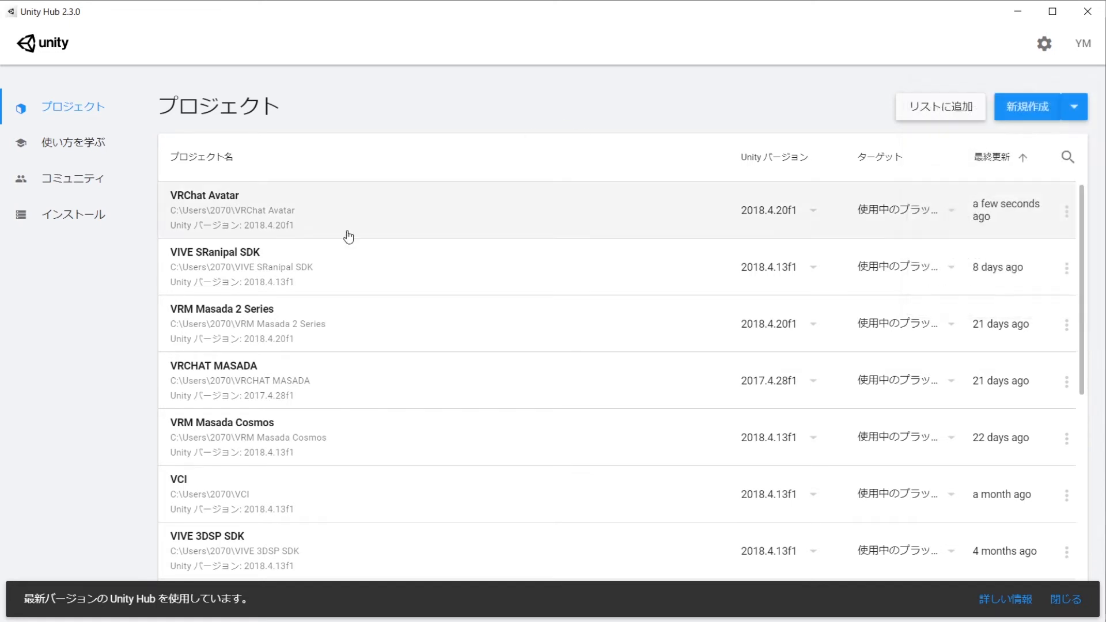
{"action": "left_click", "coordinate": [244, 218]}
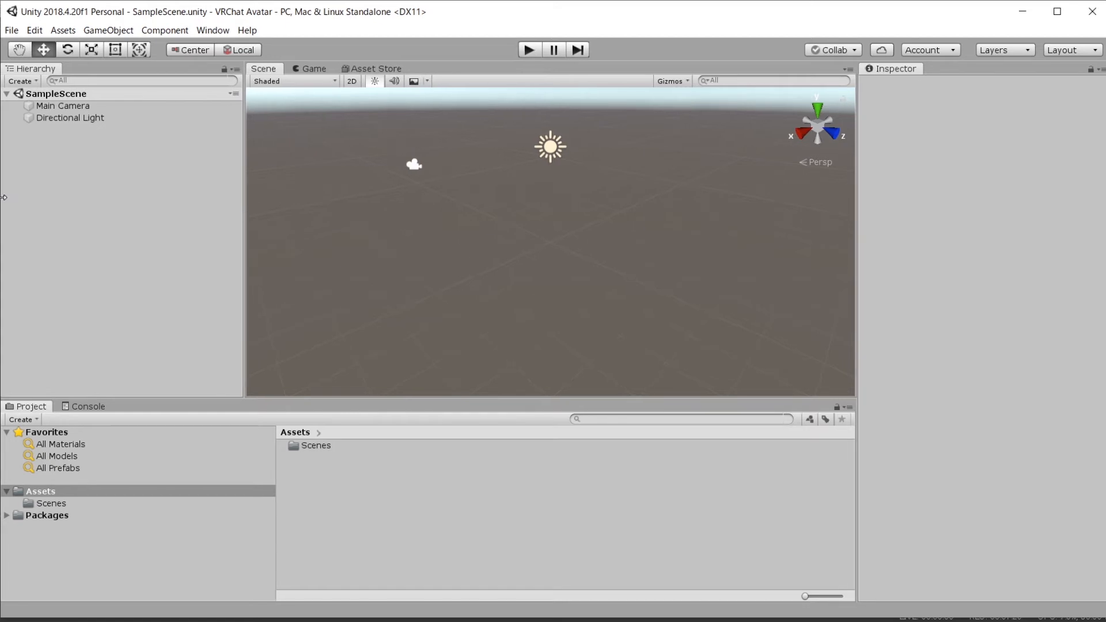
Step: Import every file of the VRCSDK2-2020.05.12.10.37_Public custom package into the project
{"action": "left_click", "coordinate": [64, 30]}
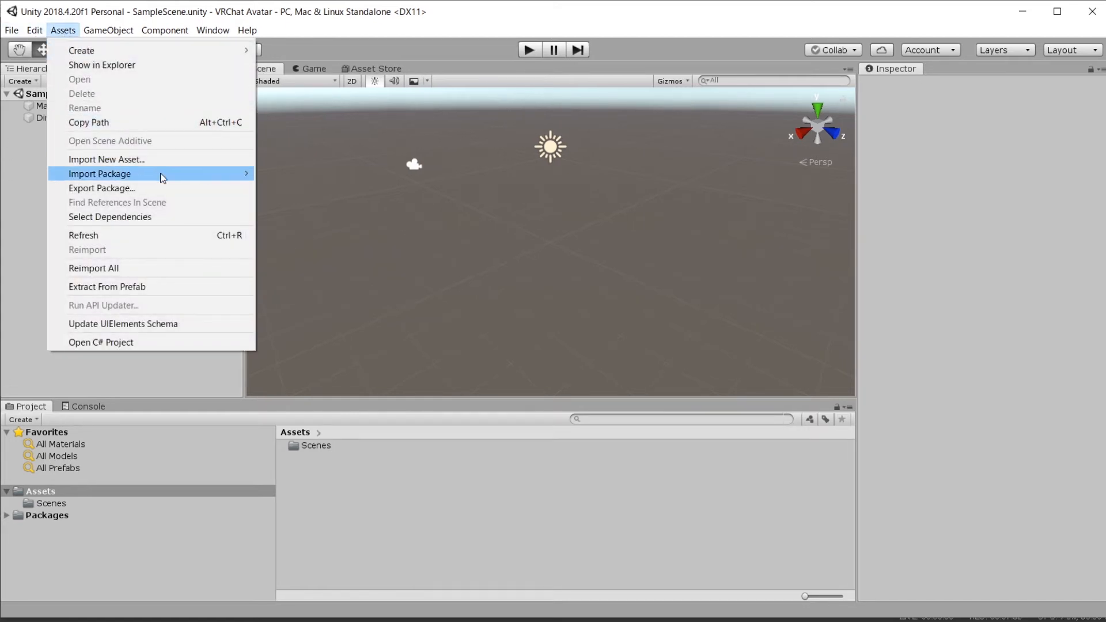
{"action": "mouse_move", "coordinate": [160, 173]}
{"action": "left_click", "coordinate": [314, 173]}
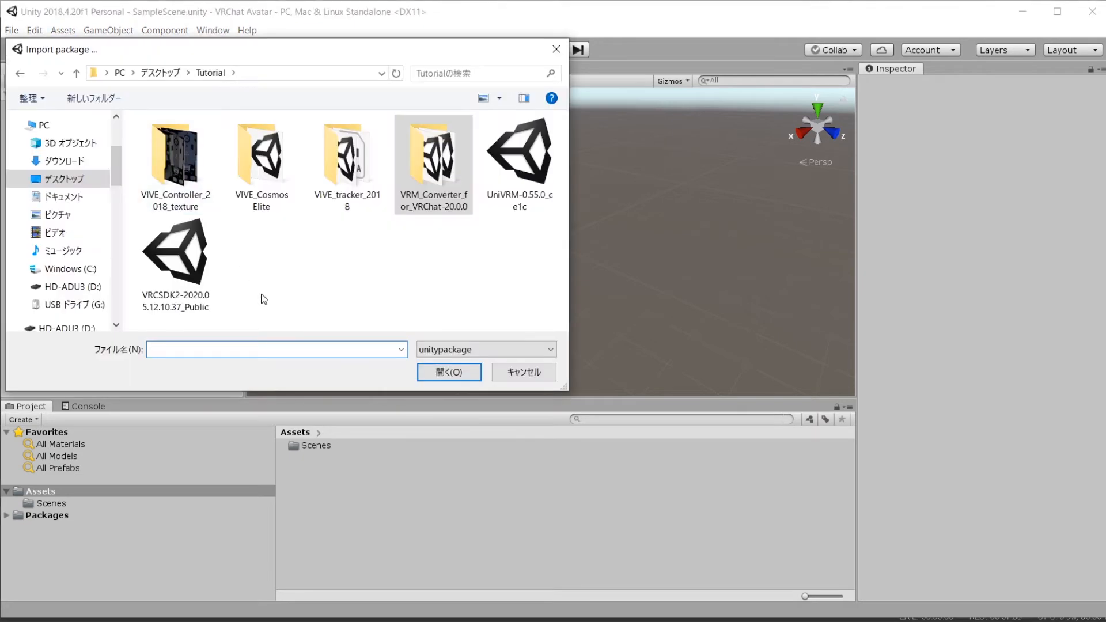
{"action": "double_click", "coordinate": [183, 258]}
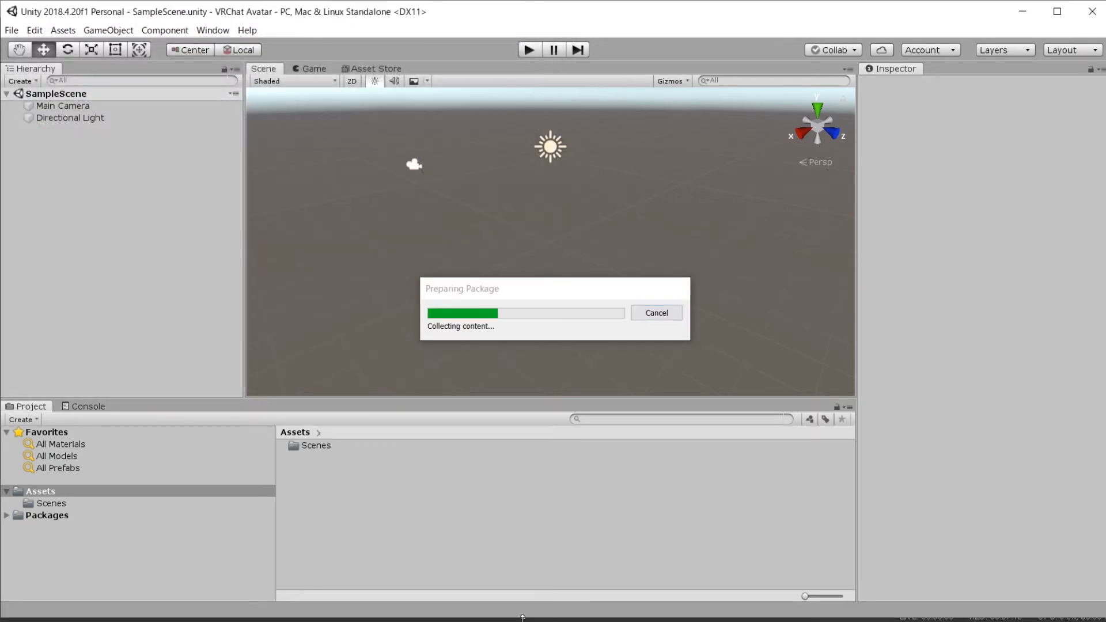
{"action": "left_click_drag", "start_coordinate": [709, 172], "coordinate": [708, 461]}
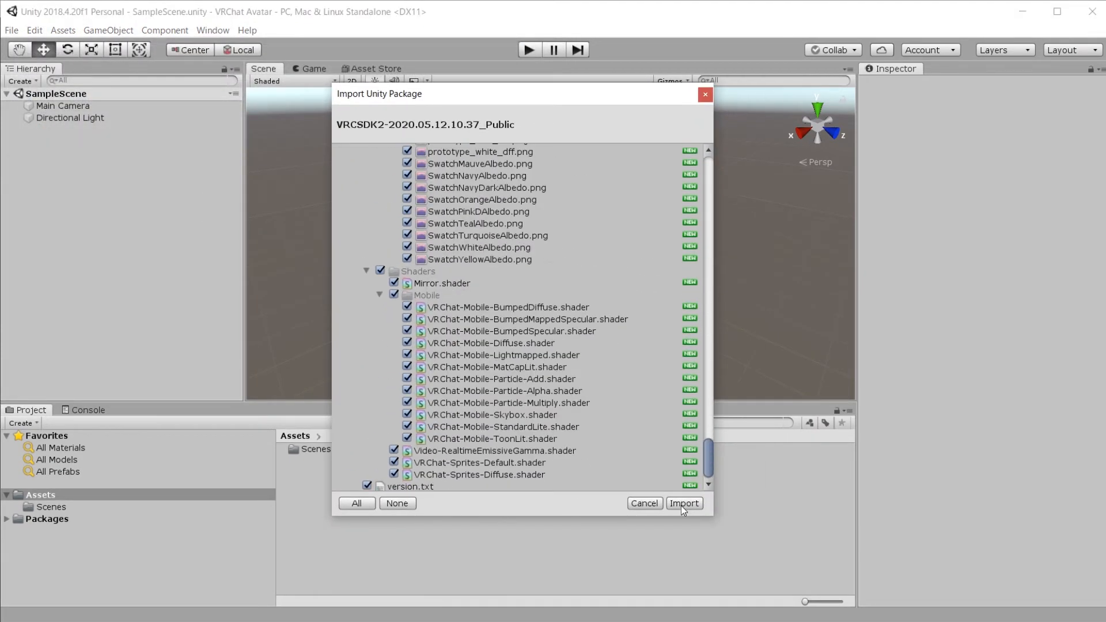
{"action": "left_click", "coordinate": [684, 504]}
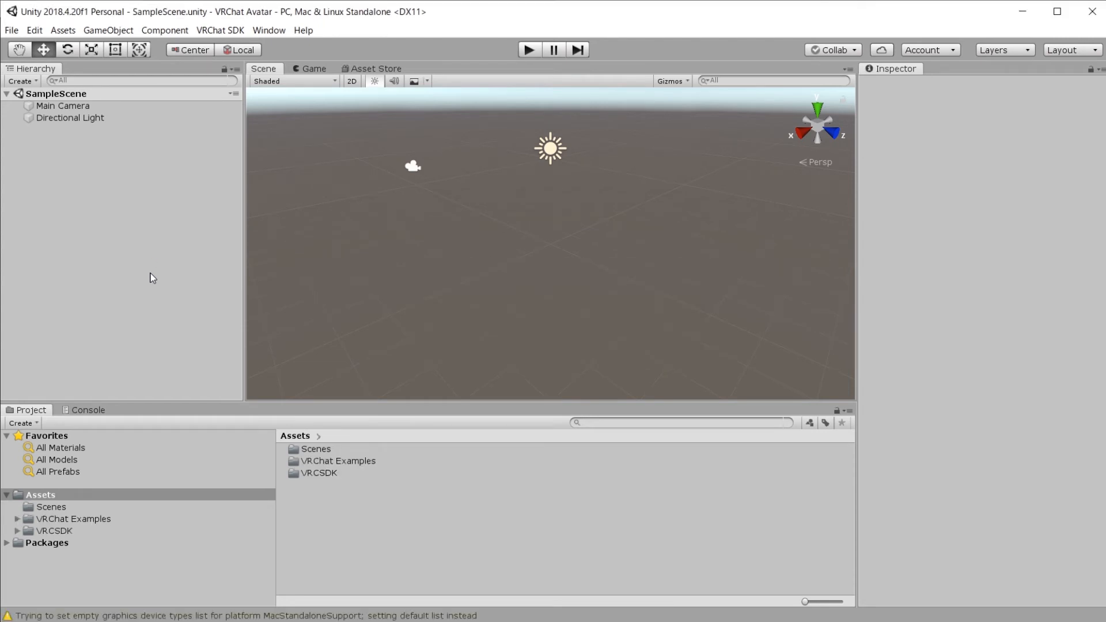
Step: Check the new VRCSDK folders, then import the VRM Converter 20.0.0 + UniVRM-0.55.0 package
{"action": "left_click", "coordinate": [62, 517]}
{"action": "left_click", "coordinate": [62, 534]}
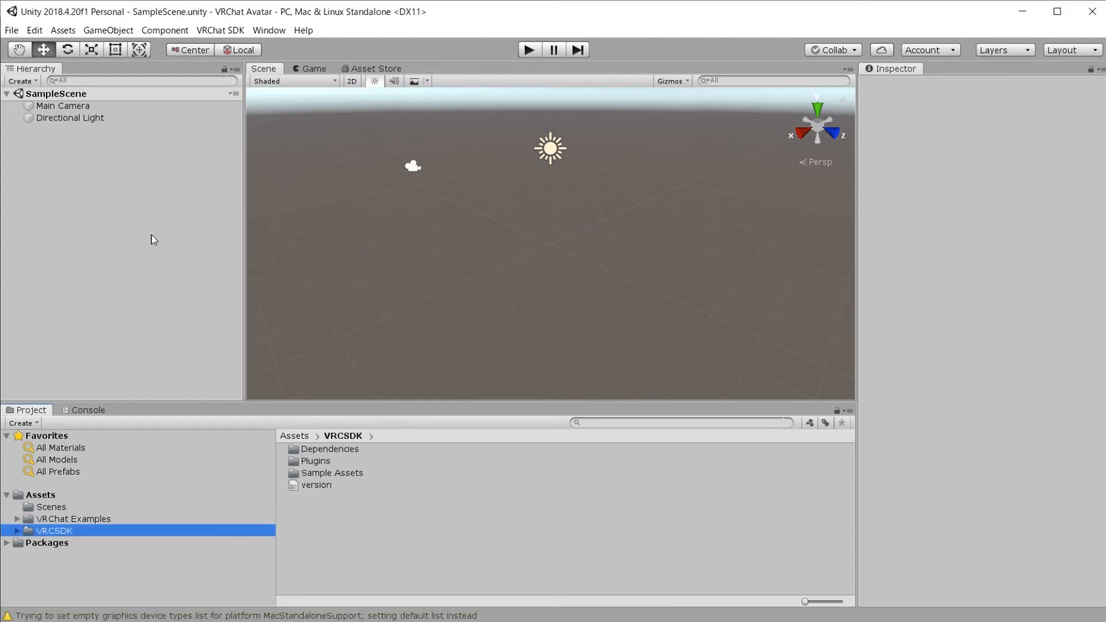
{"action": "left_click", "coordinate": [63, 30]}
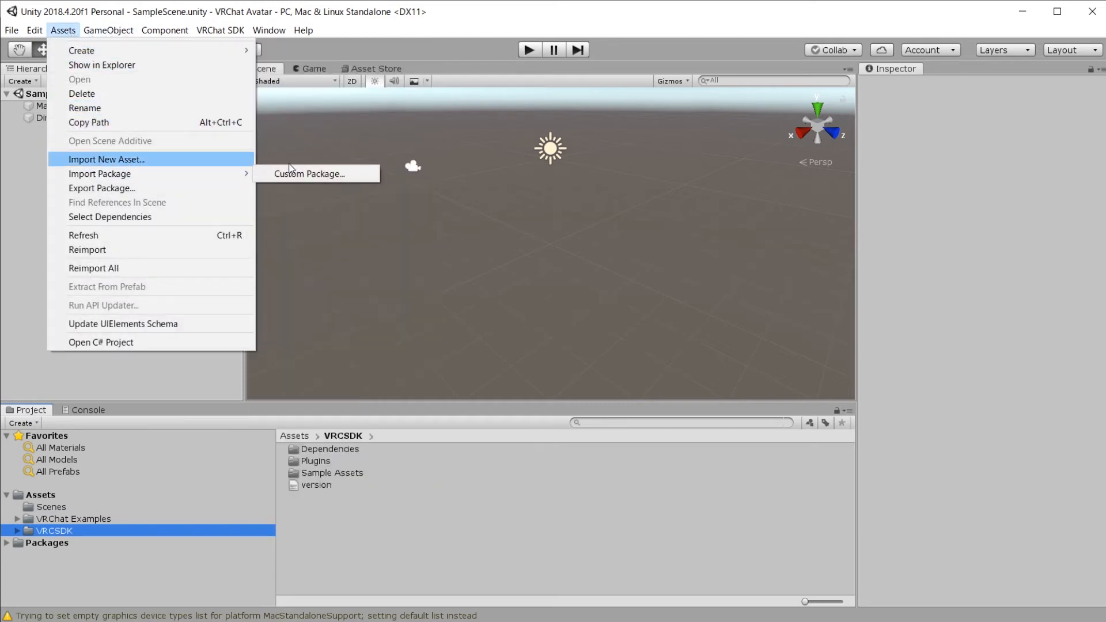
{"action": "mouse_move", "coordinate": [239, 180]}
{"action": "left_click", "coordinate": [276, 175]}
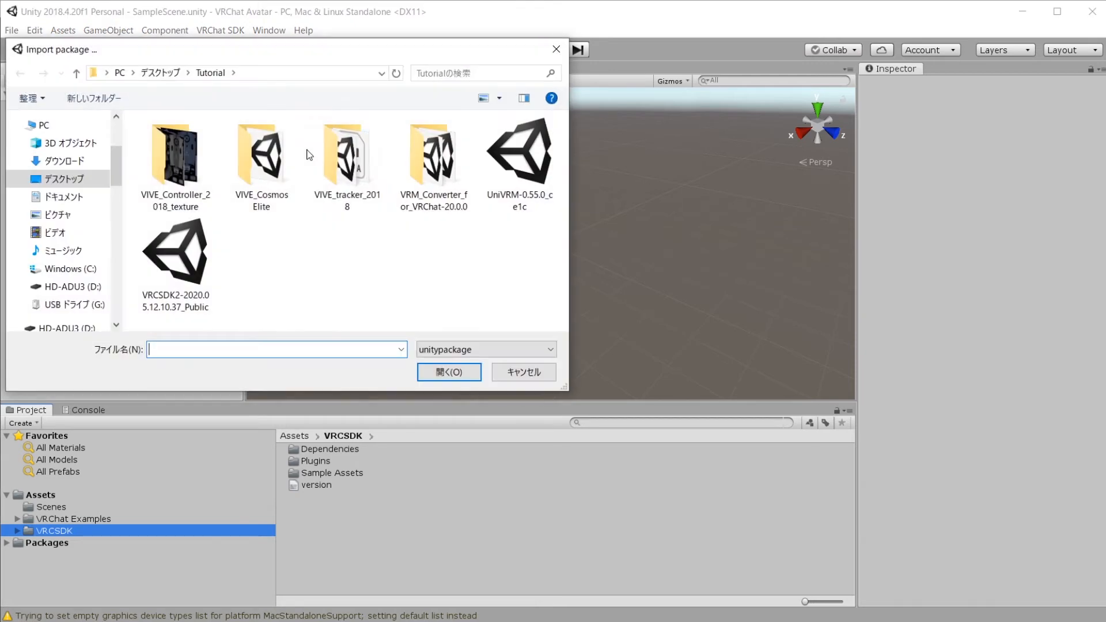
{"action": "left_click", "coordinate": [451, 168]}
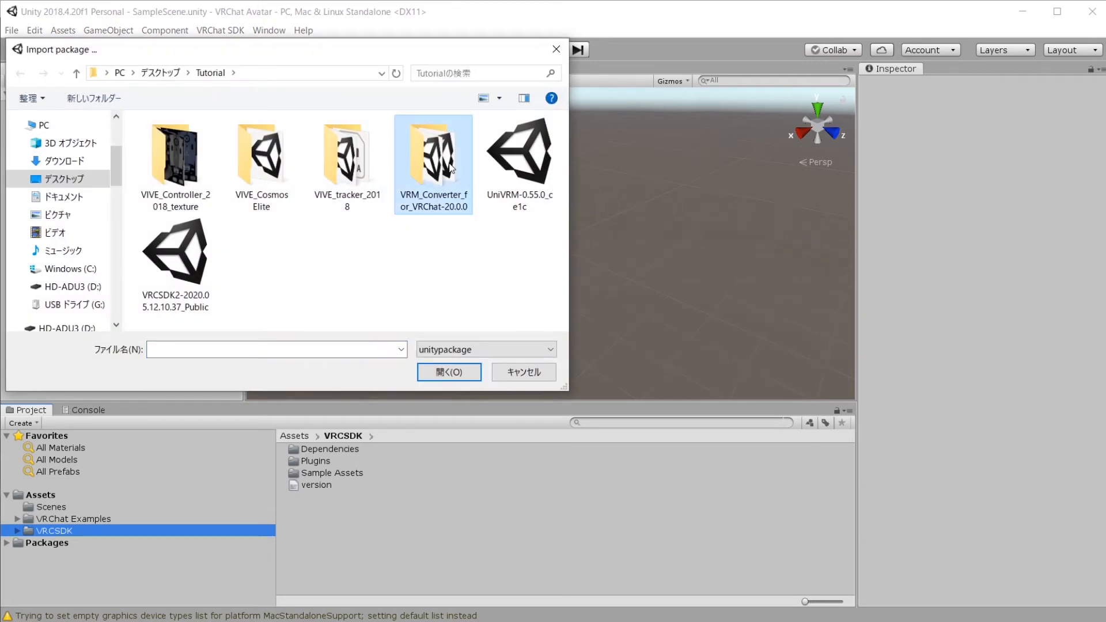
{"action": "double_click", "coordinate": [451, 167]}
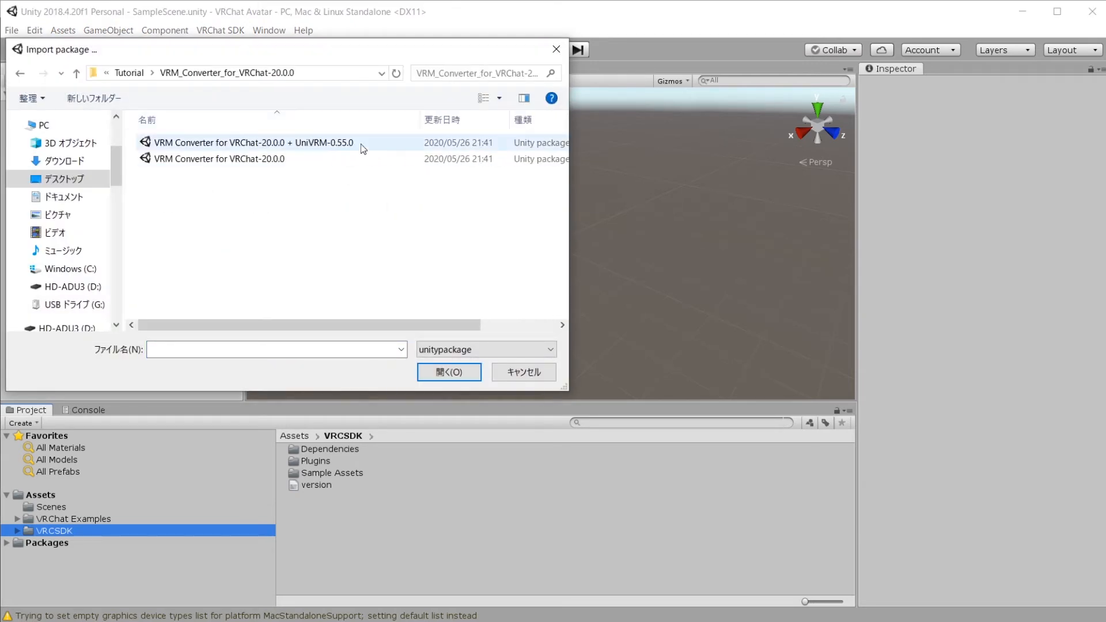
{"action": "left_click", "coordinate": [361, 144]}
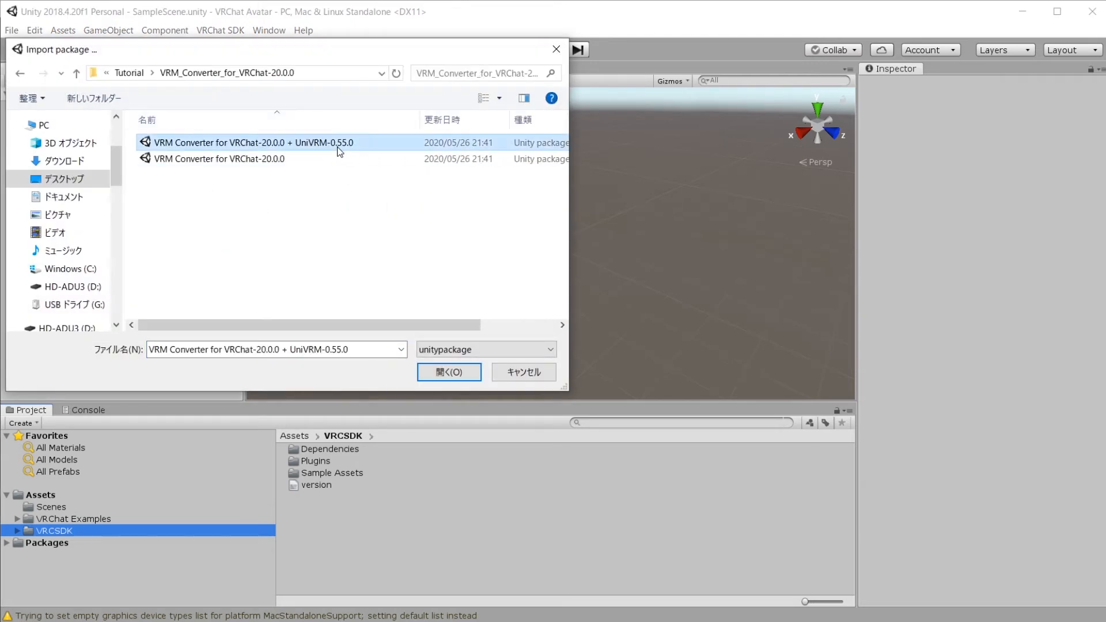
{"action": "left_click", "coordinate": [450, 373]}
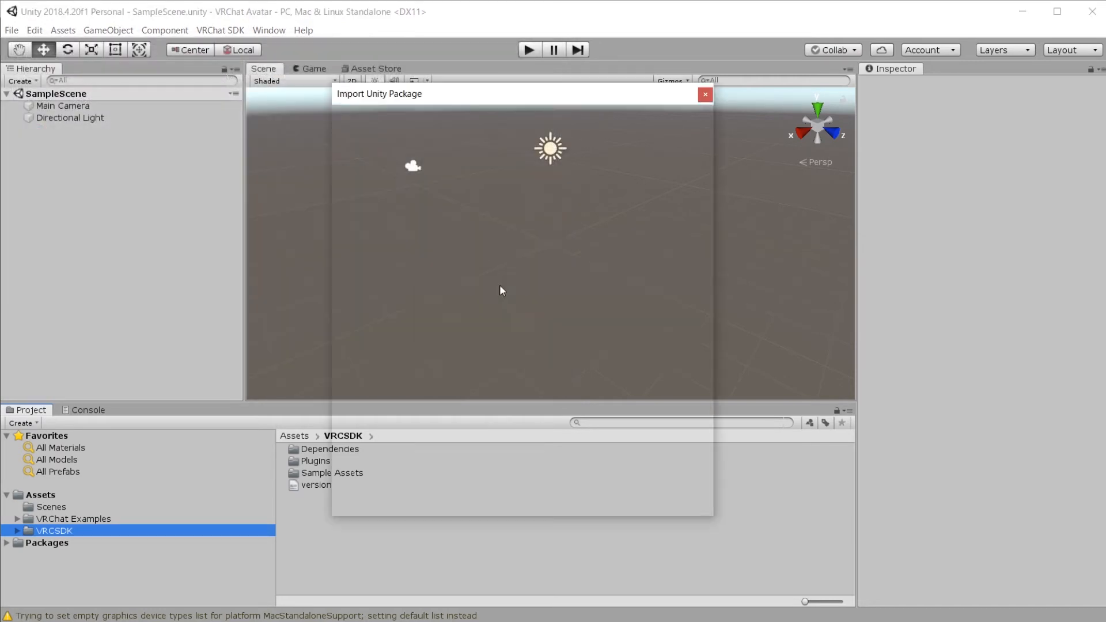
{"action": "left_click", "coordinate": [684, 501]}
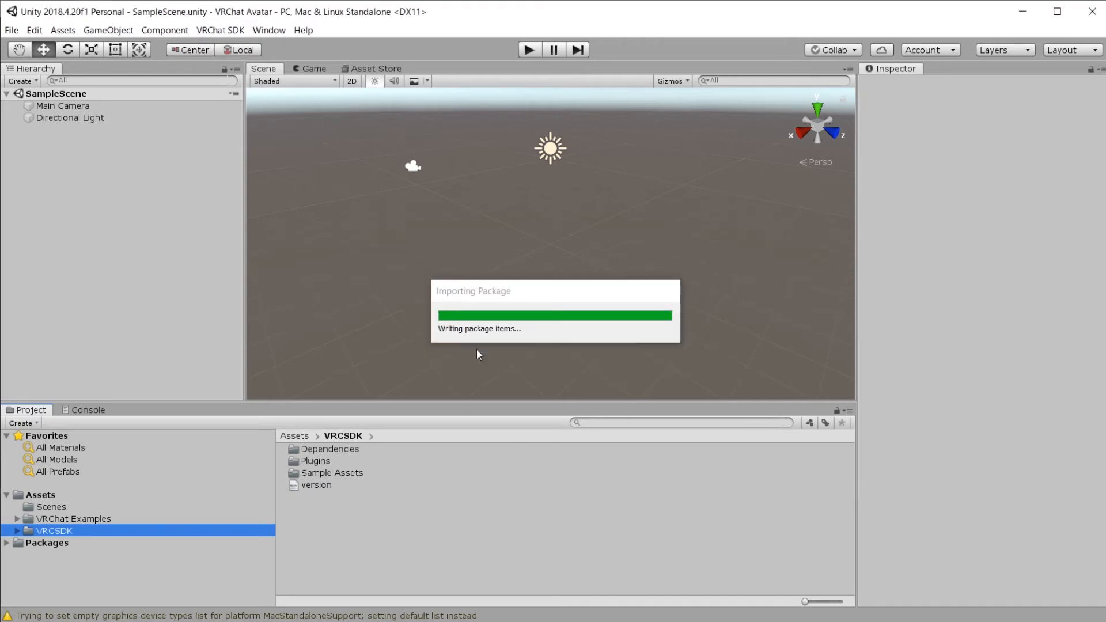
Step: Browse the VRChat Examples, VRCSDK, VRMConverterForVRChat and VRM folders, then reach VRM > UniVRM-0.55.0 > Import
{"action": "left_click", "coordinate": [434, 535]}
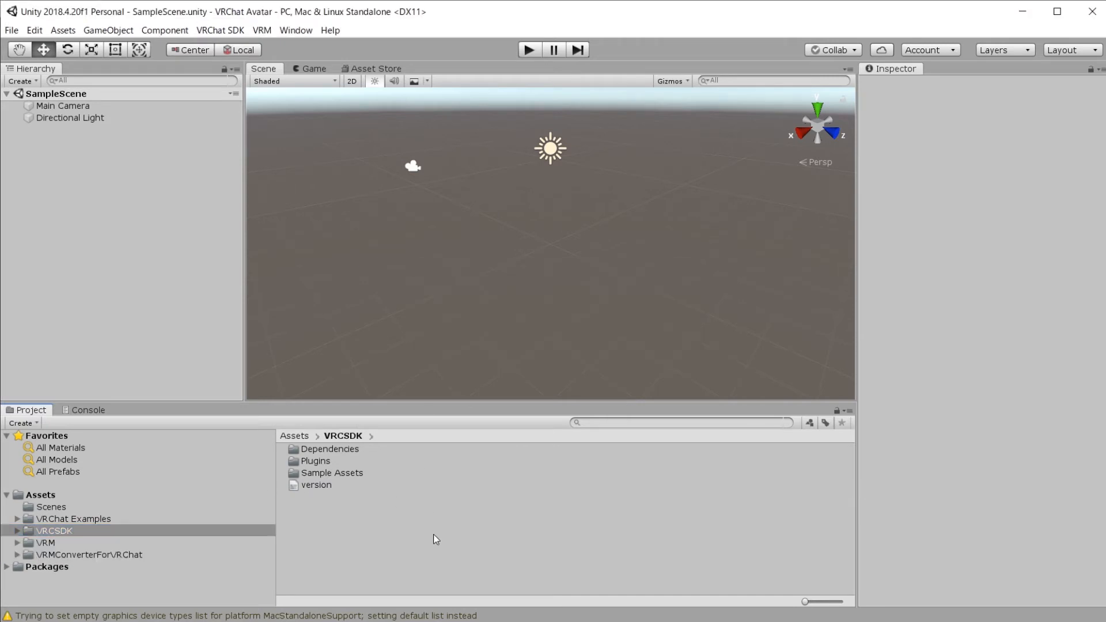
{"action": "left_click", "coordinate": [127, 520]}
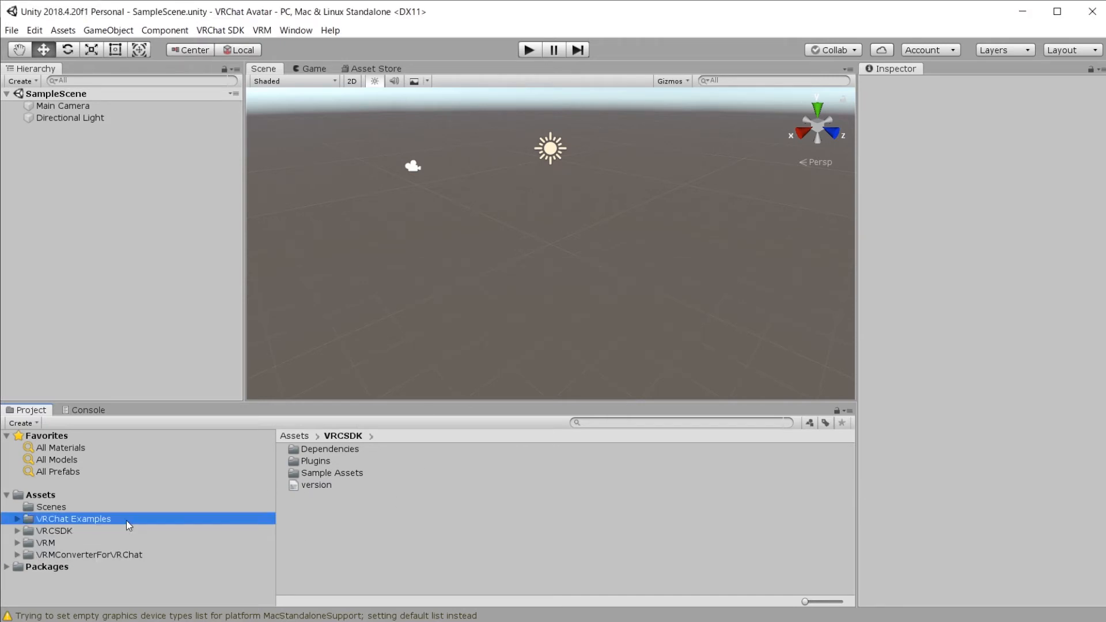
{"action": "left_click", "coordinate": [126, 531]}
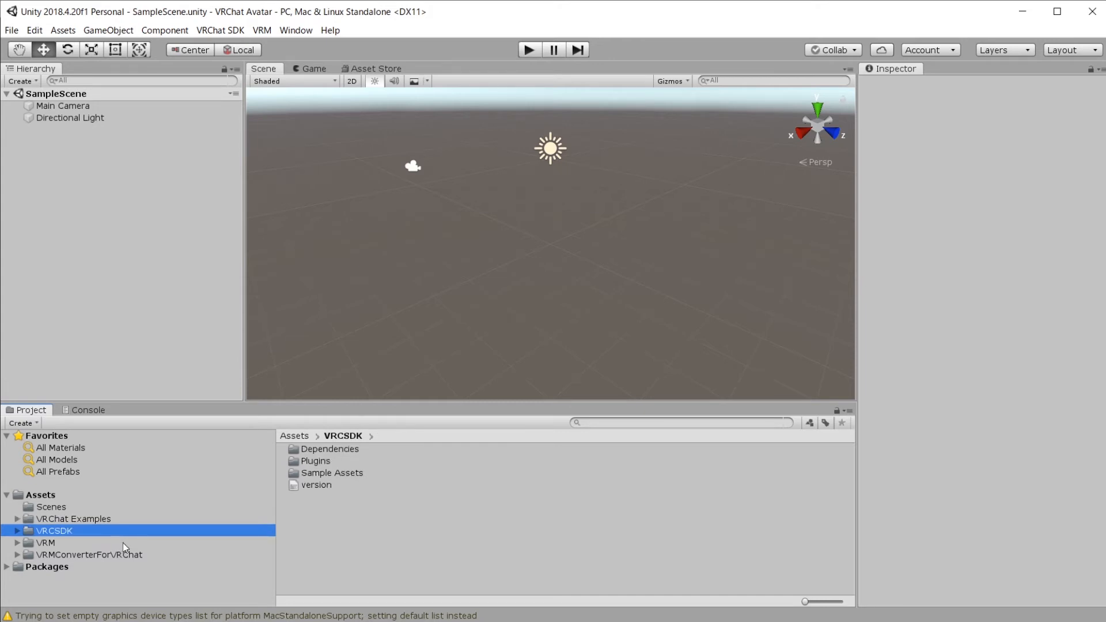
{"action": "left_click", "coordinate": [123, 554]}
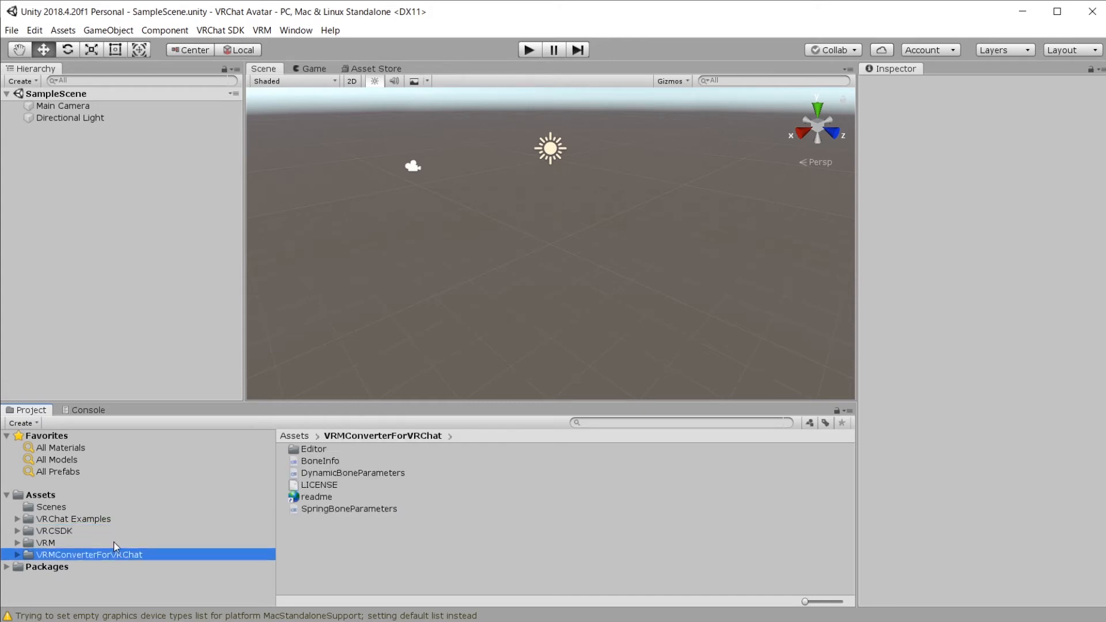
{"action": "left_click", "coordinate": [114, 543]}
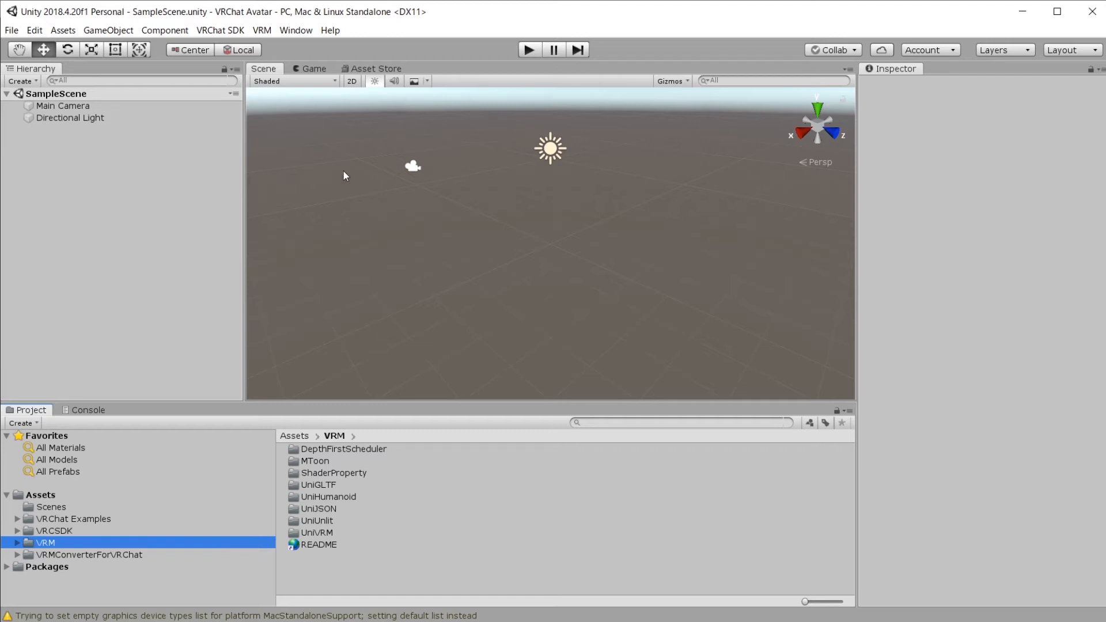
{"action": "left_click", "coordinate": [260, 33]}
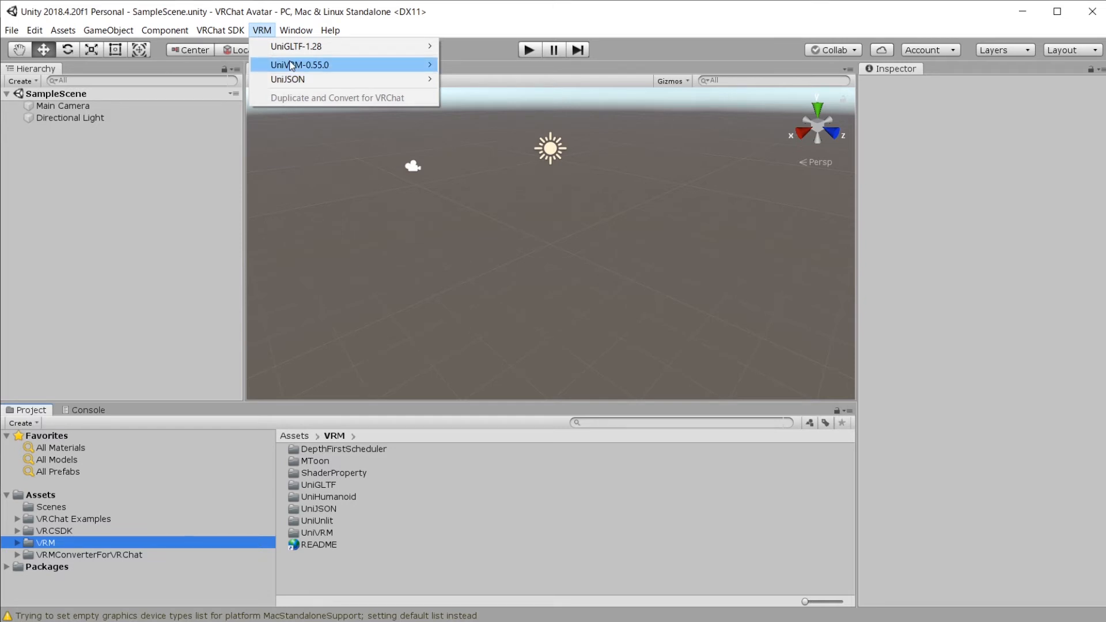
{"action": "mouse_move", "coordinate": [297, 65]}
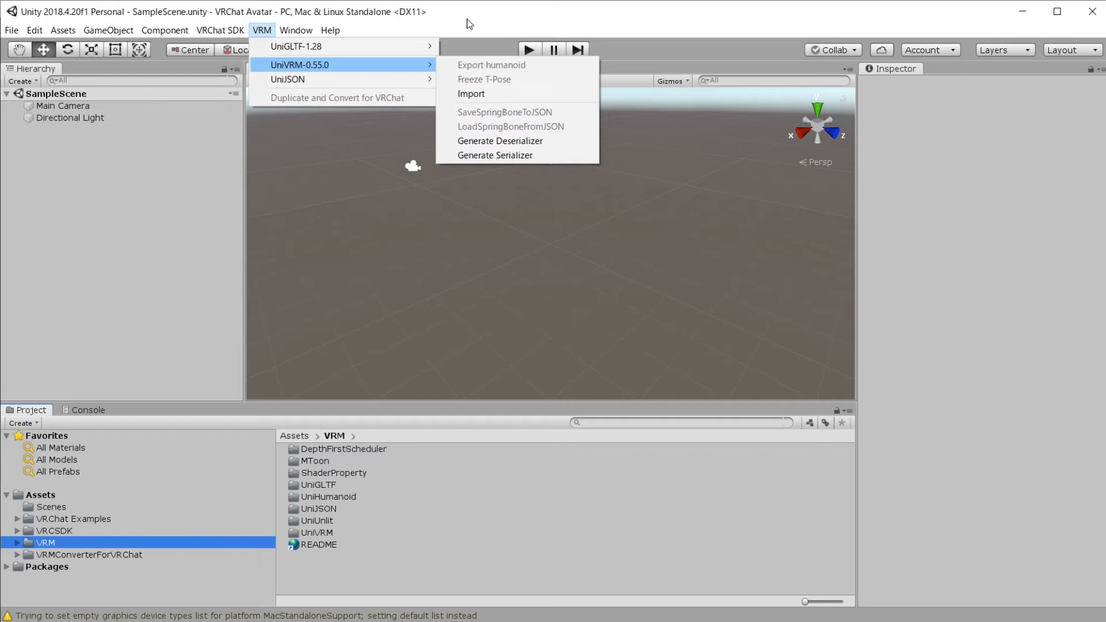
Step: Import the Test Girl.vrm model through UniVRM
{"action": "left_click", "coordinate": [481, 95]}
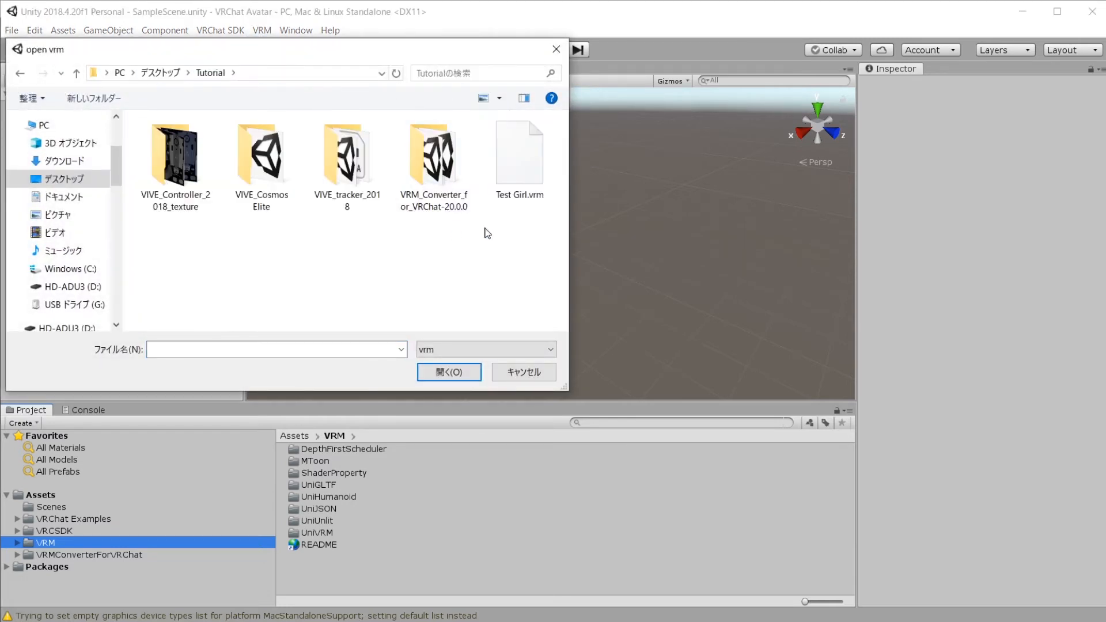
{"action": "left_click", "coordinate": [512, 148]}
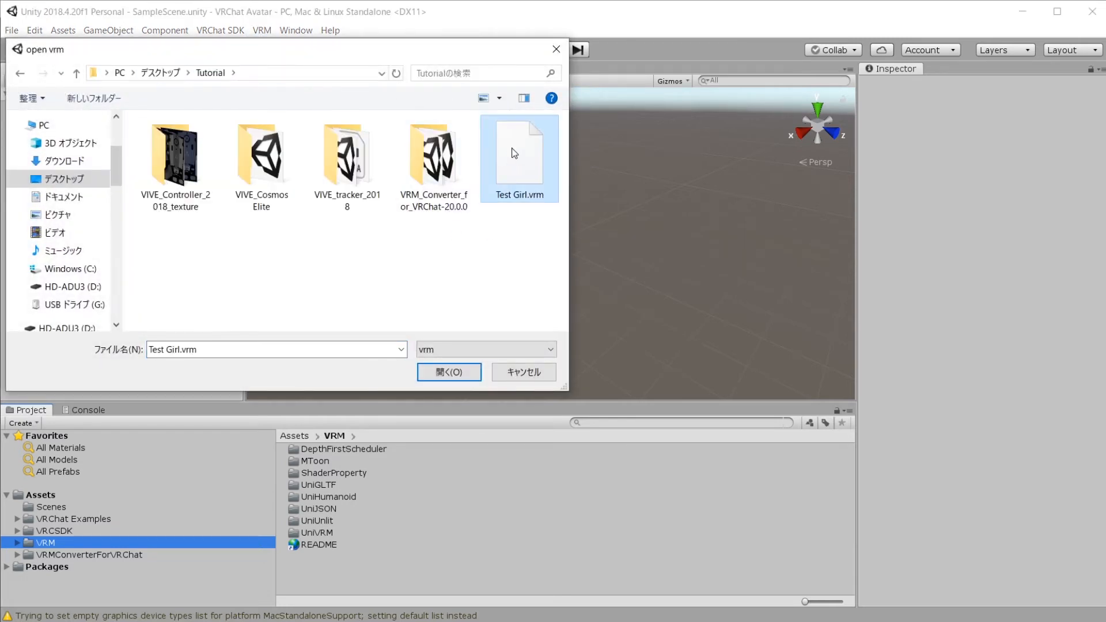
{"action": "double_click", "coordinate": [512, 161]}
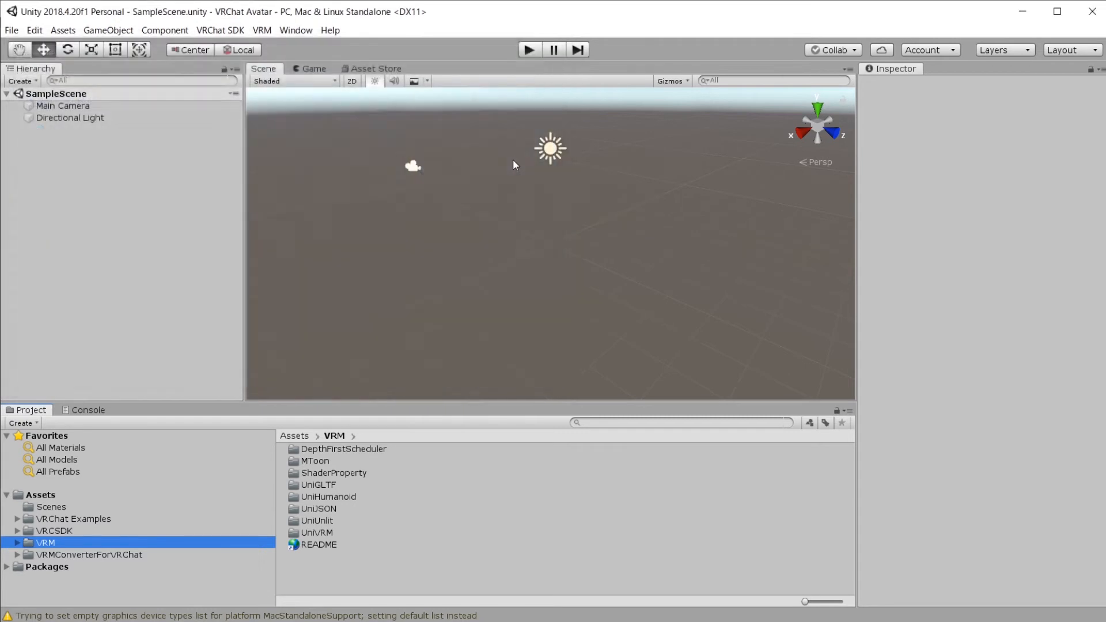
Step: Create a new Avatar folder under Assets and save the Test Girl prefab in it
{"action": "right_click", "coordinate": [257, 240]}
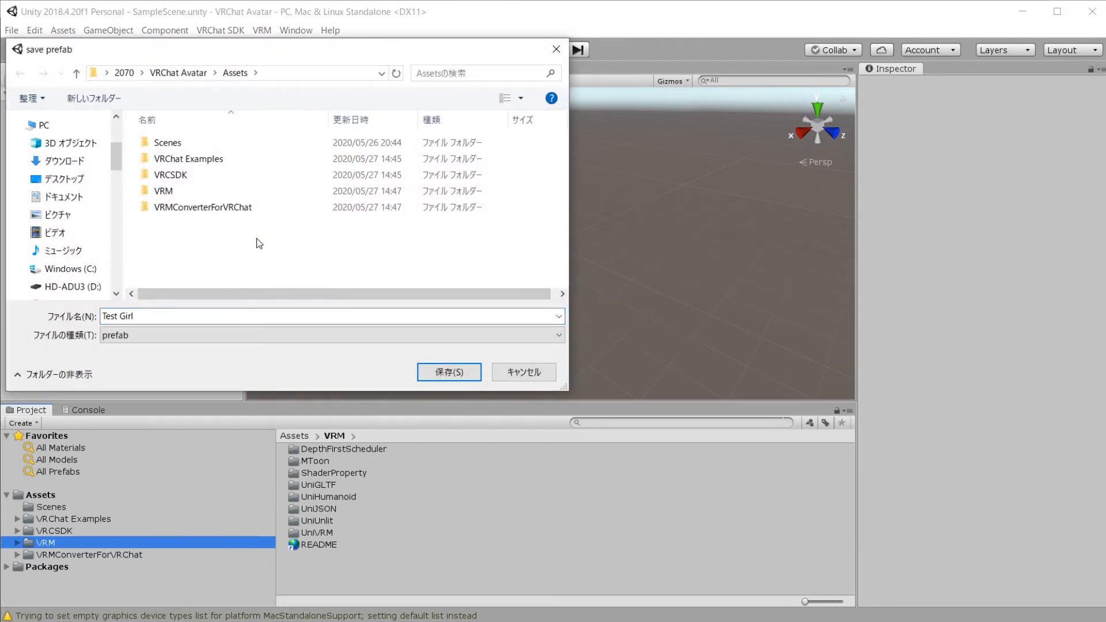
{"action": "left_click", "coordinate": [210, 259]}
{"action": "key", "text": "ctrl+shift+n"}
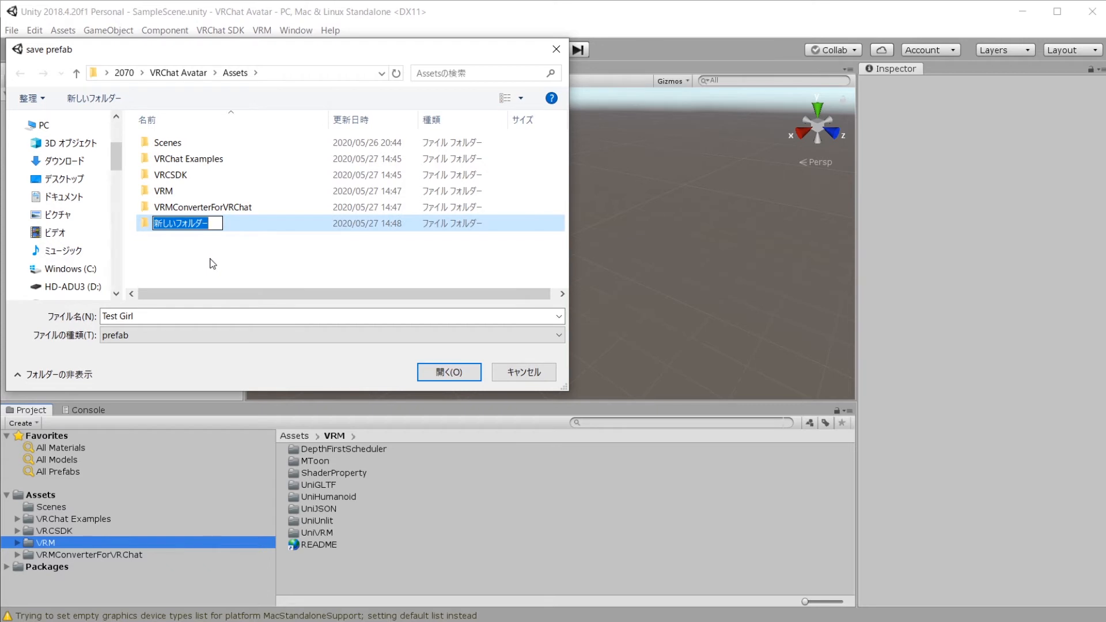
{"action": "type", "text": "Avatao"}
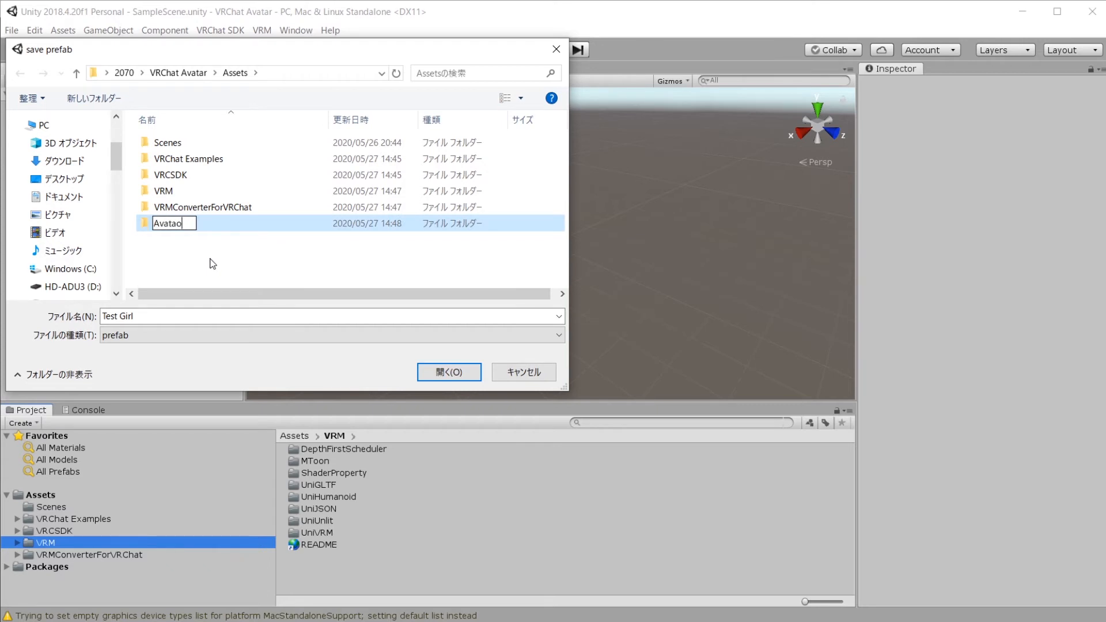
{"action": "key", "text": "BackSpace"}
{"action": "type", "text": "r"}
{"action": "left_click", "coordinate": [212, 225]}
{"action": "double_click", "coordinate": [196, 149]}
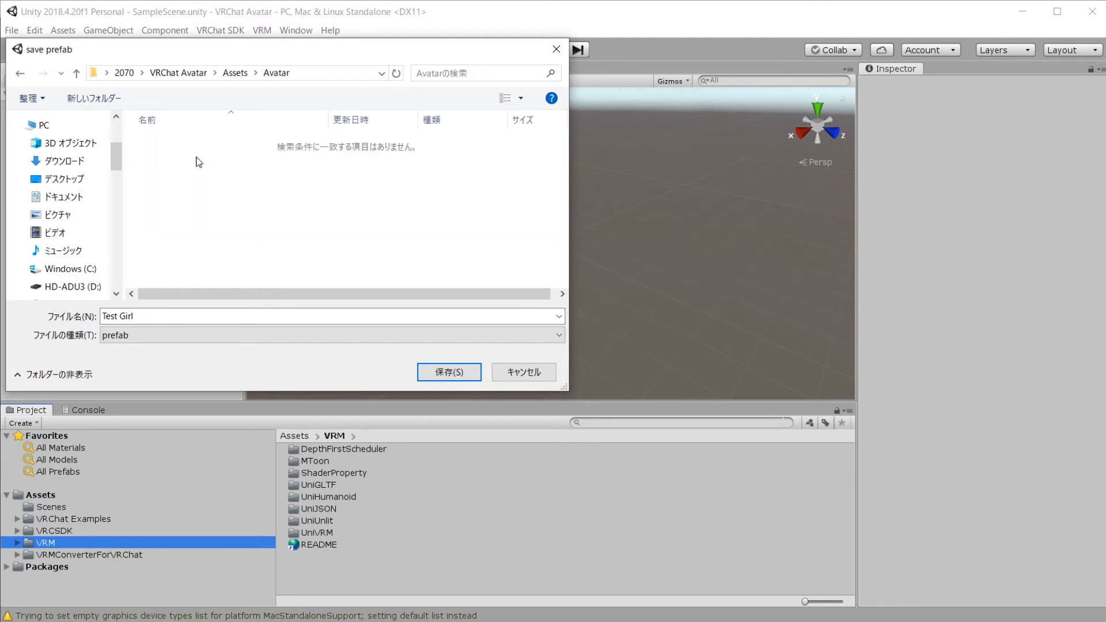
{"action": "left_click", "coordinate": [460, 375]}
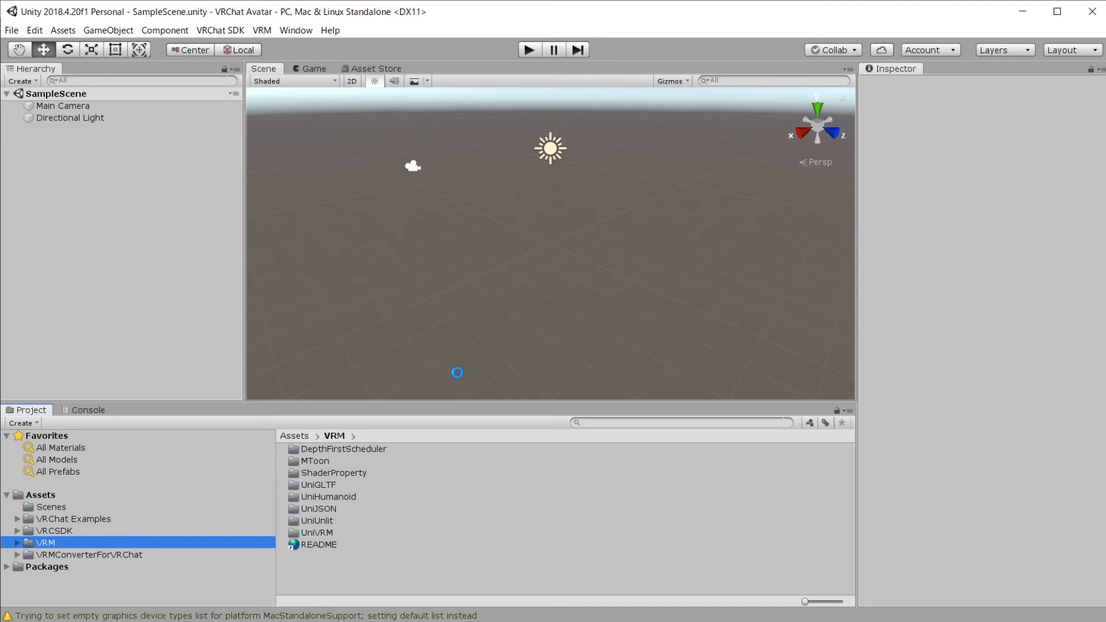
Step: Browse the Test Girl Materials, Meshes and Textures folders inside Avatar
{"action": "left_click", "coordinate": [51, 507]}
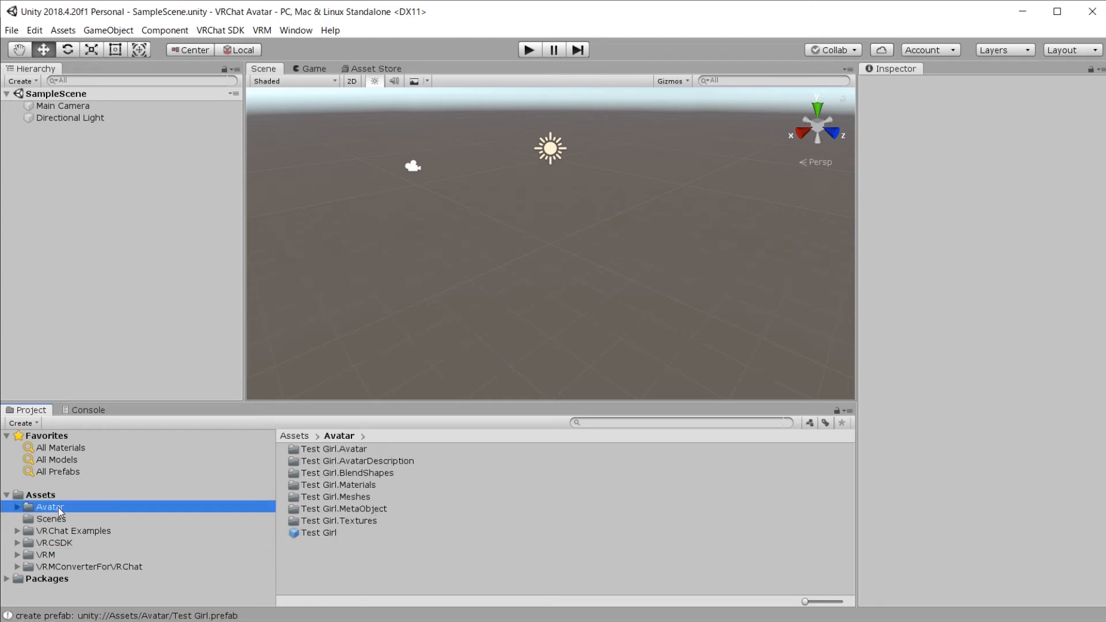
{"action": "left_click", "coordinate": [317, 533]}
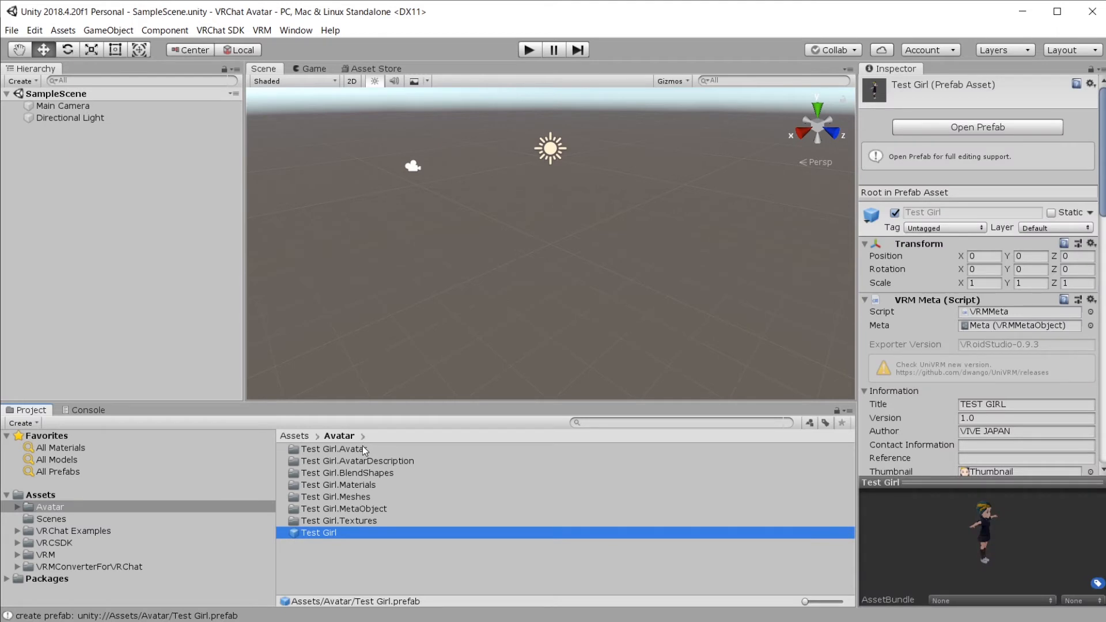
{"action": "double_click", "coordinate": [351, 485]}
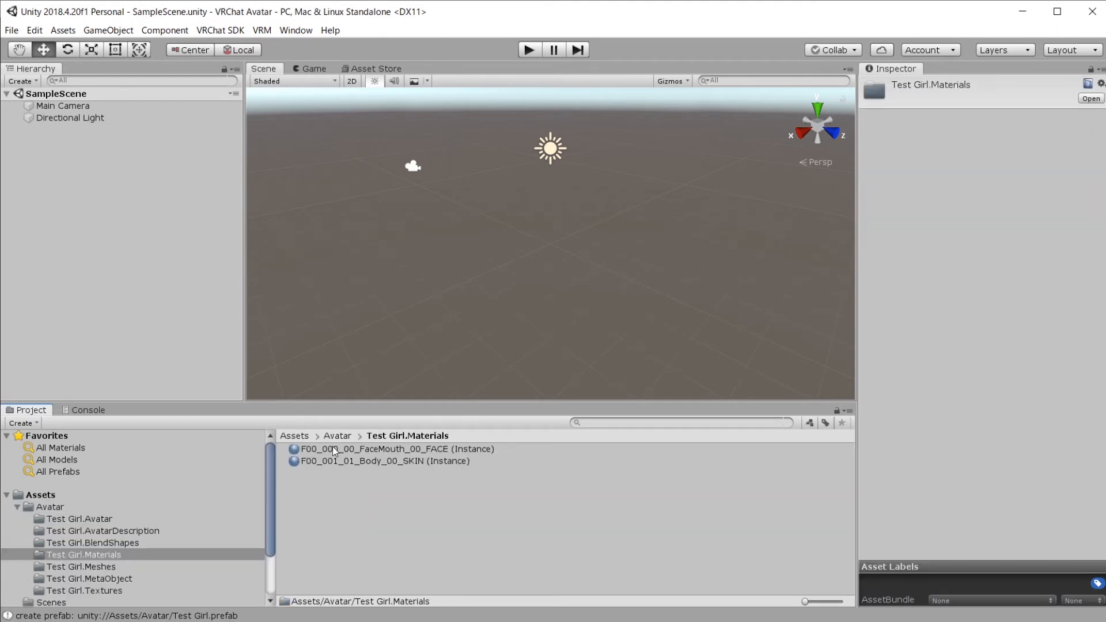
{"action": "left_click", "coordinate": [335, 436]}
{"action": "double_click", "coordinate": [369, 494]}
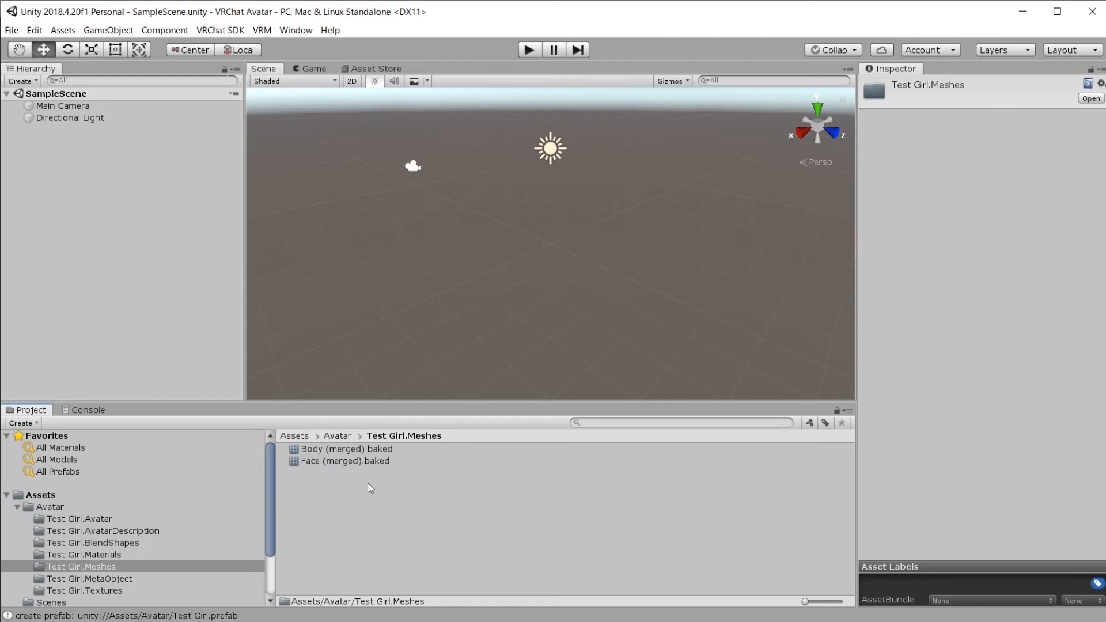
{"action": "left_click", "coordinate": [343, 436]}
{"action": "double_click", "coordinate": [373, 520]}
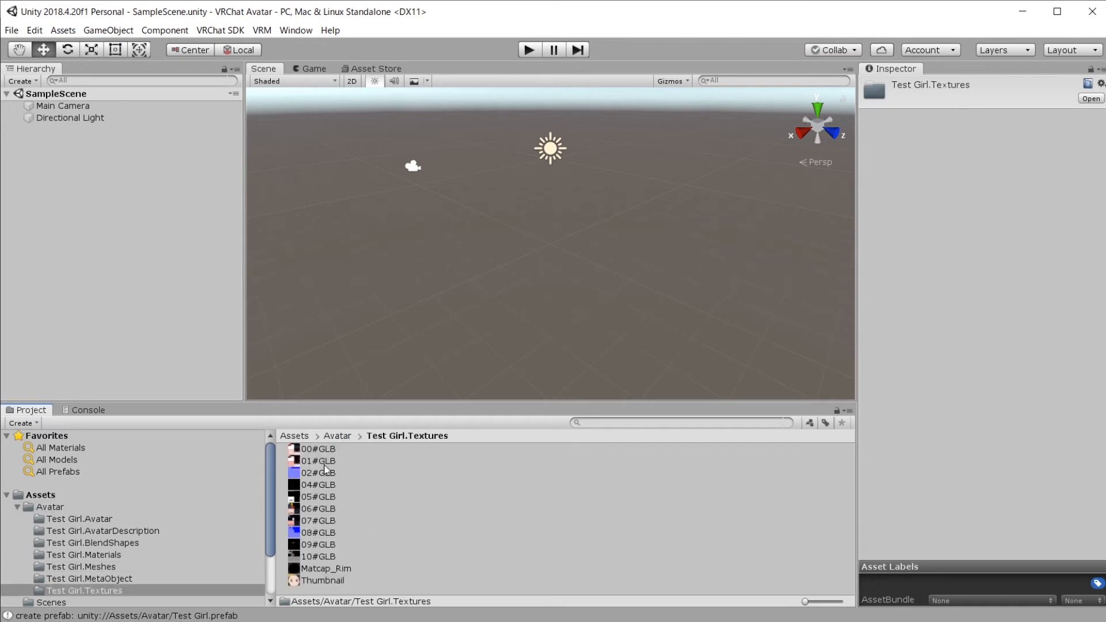
{"action": "left_click", "coordinate": [368, 580]}
Step: Drag the Test Girl prefab from the Avatar folder into the Scene view
{"action": "left_click", "coordinate": [339, 437]}
{"action": "left_click", "coordinate": [296, 533]}
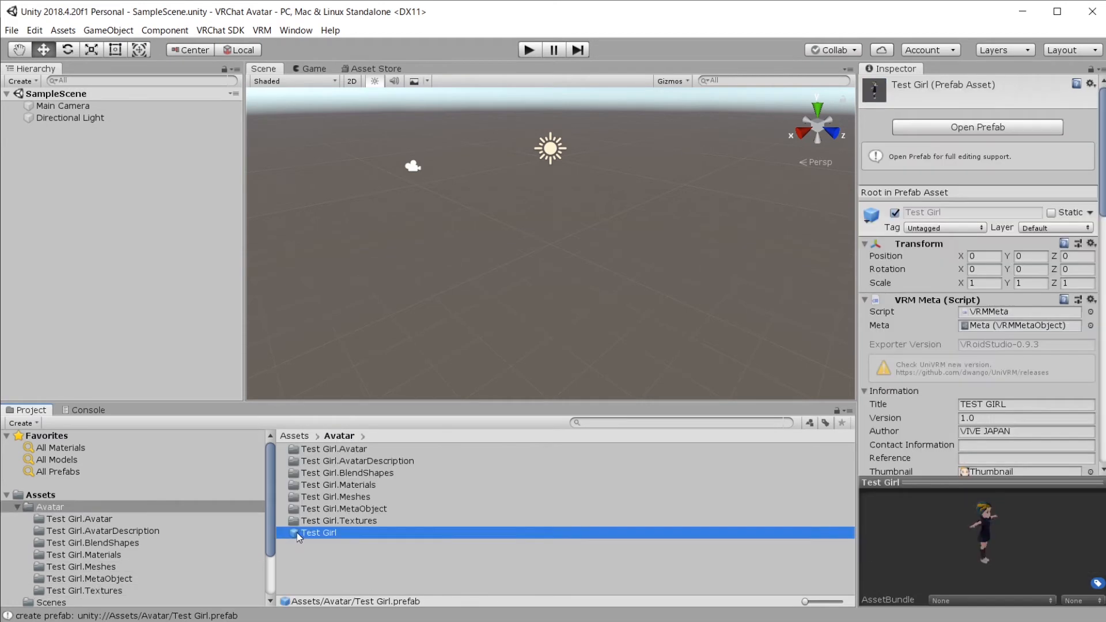
{"action": "left_click_drag", "start_coordinate": [295, 534], "coordinate": [542, 241]}
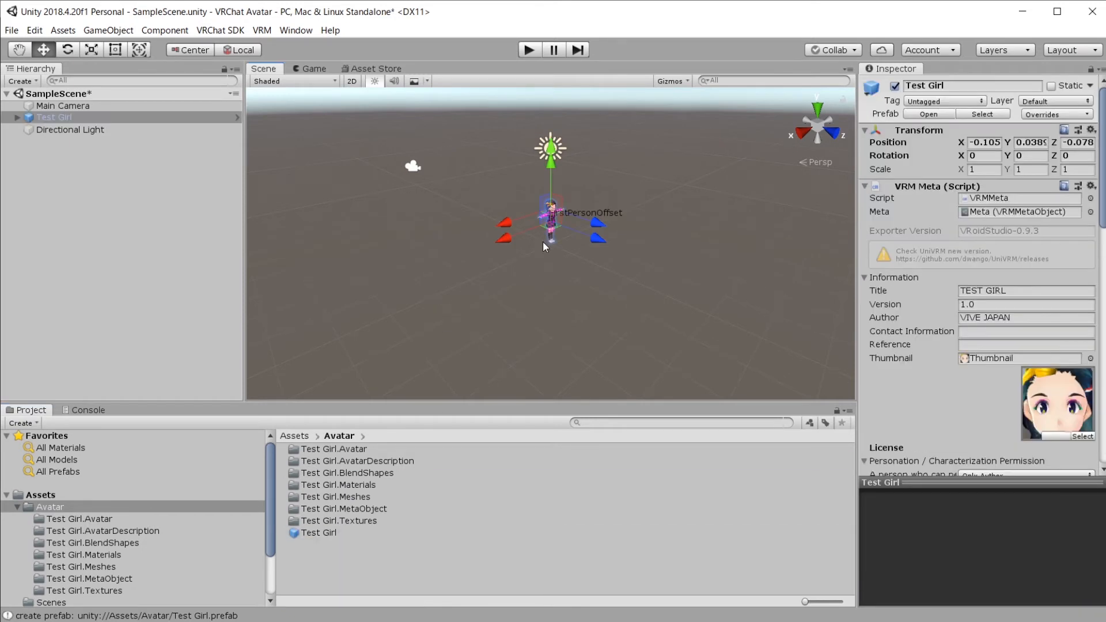
Step: Set Test Girl's position to X 0, Y 0, Z 4 and frame it in Front view
{"action": "left_click", "coordinate": [991, 142]}
{"action": "type", "text": "0"}
{"action": "key", "text": "Tab"}
{"action": "type", "text": "0"}
{"action": "key", "text": "Tab"}
{"action": "type", "text": "04"}
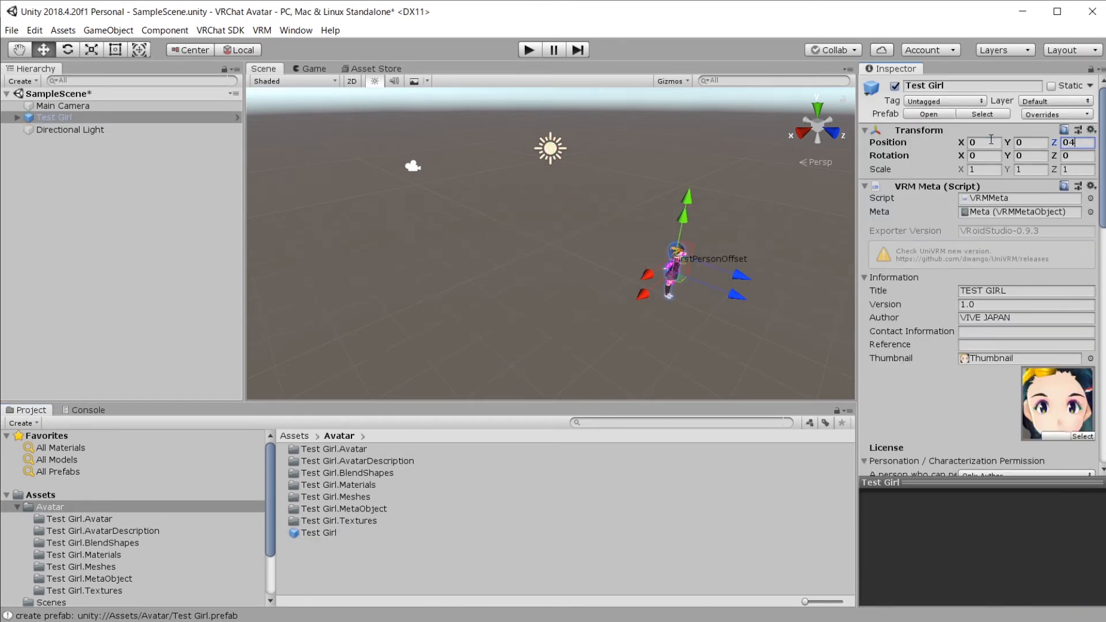
{"action": "double_click", "coordinate": [172, 114]}
{"action": "left_click", "coordinate": [832, 134]}
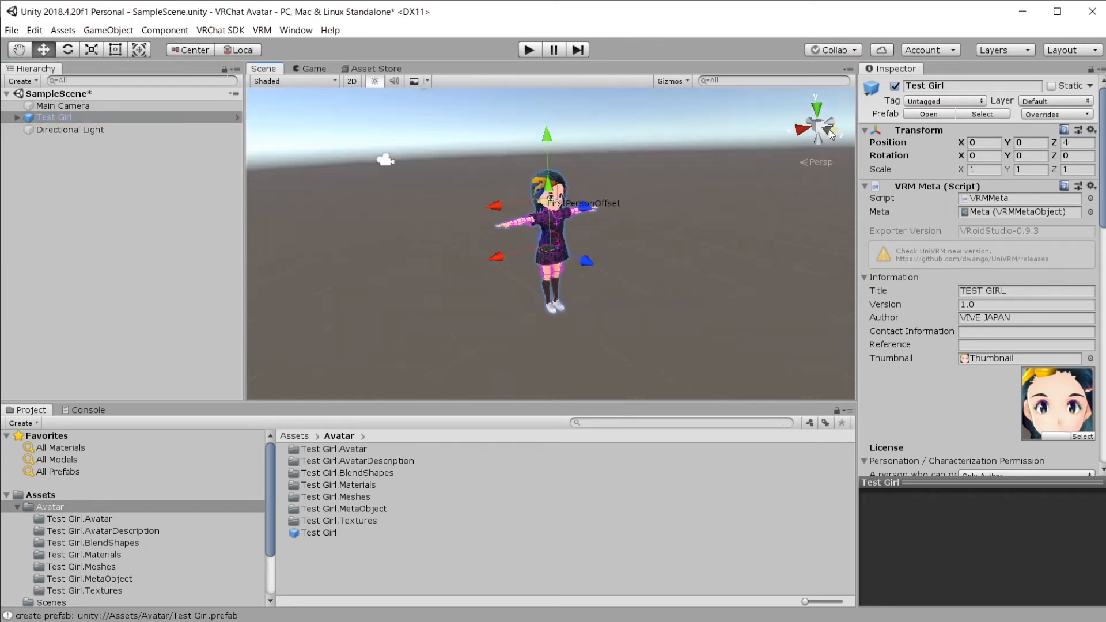
{"action": "scroll", "coordinate": [683, 192], "scroll_direction": "up", "scroll_amount": 4}
{"action": "left_click", "coordinate": [691, 224]}
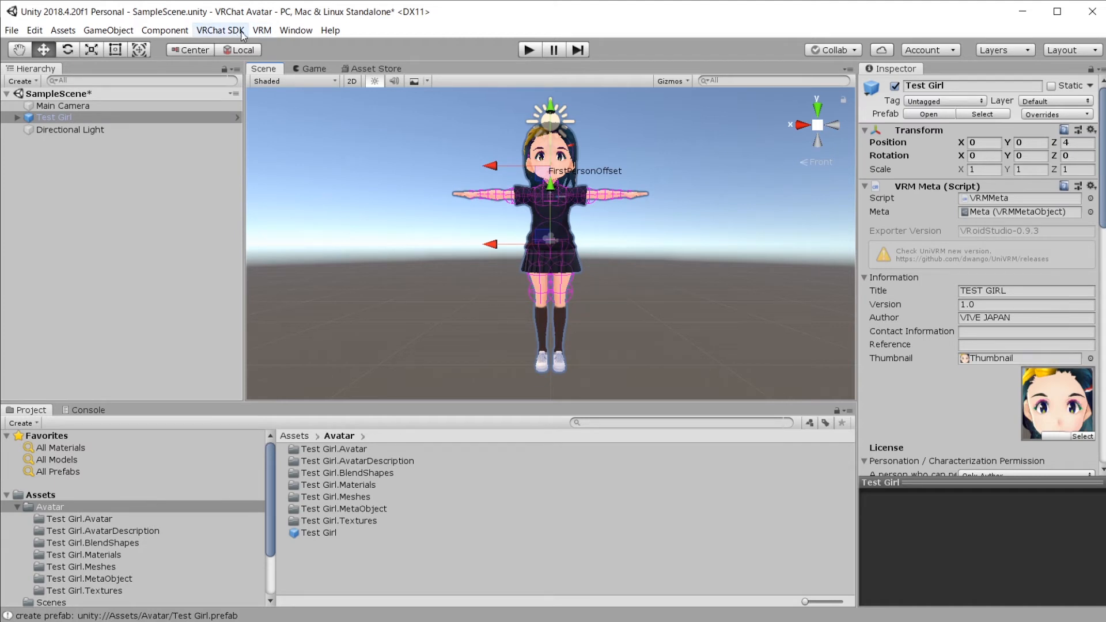
Step: Sign in through the VRChat SDK Control Panel, check the Builder's descriptor notice, then close it
{"action": "left_click", "coordinate": [233, 32]}
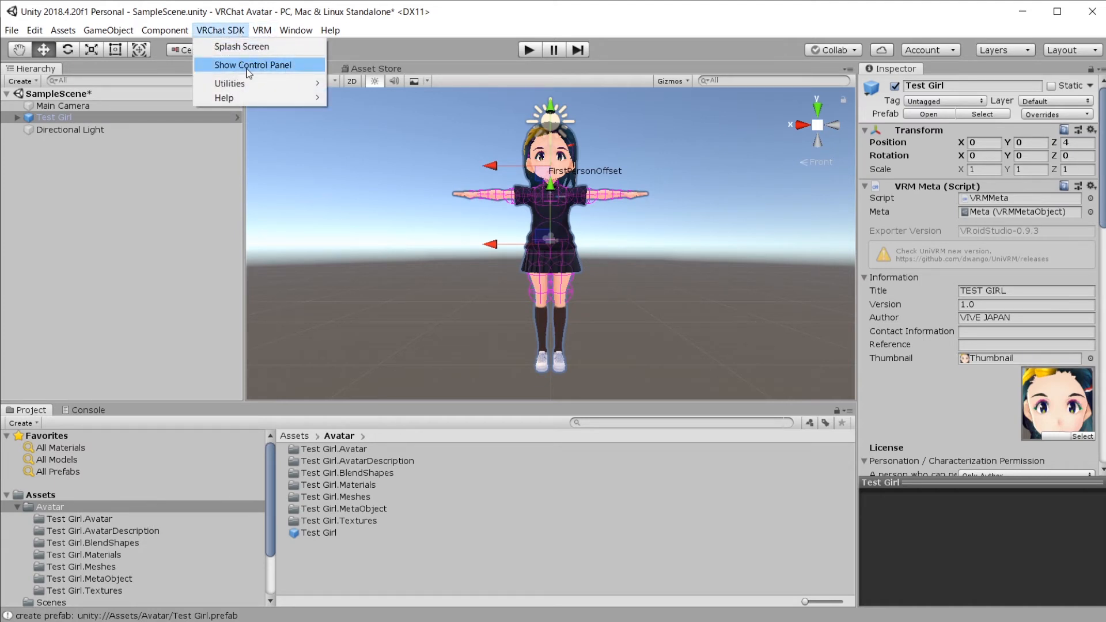
{"action": "left_click", "coordinate": [249, 70]}
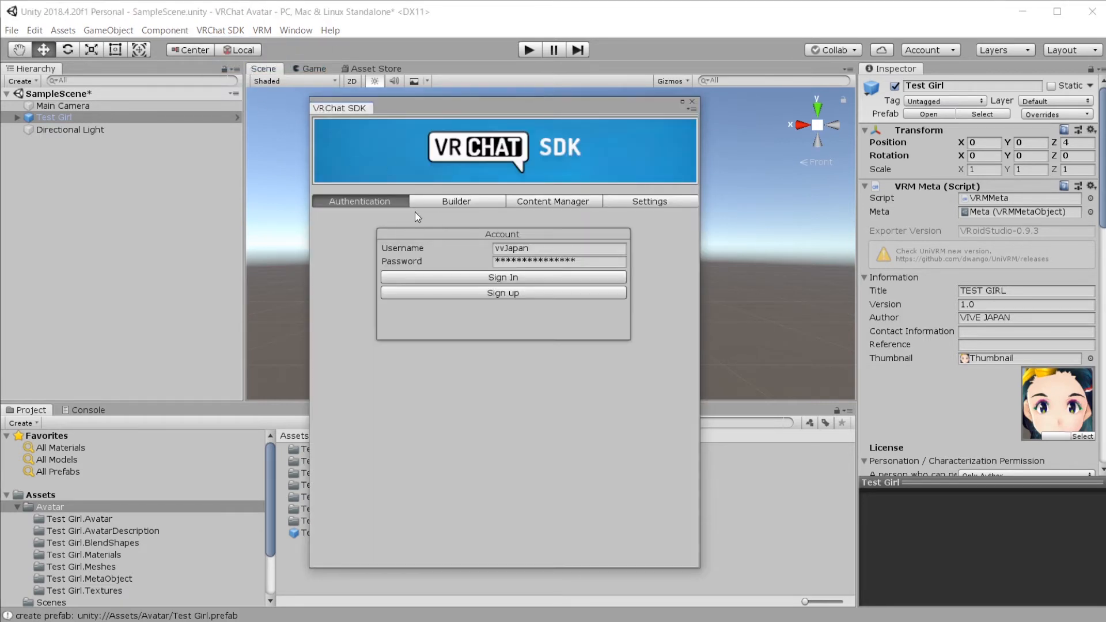
{"action": "left_click", "coordinate": [480, 280]}
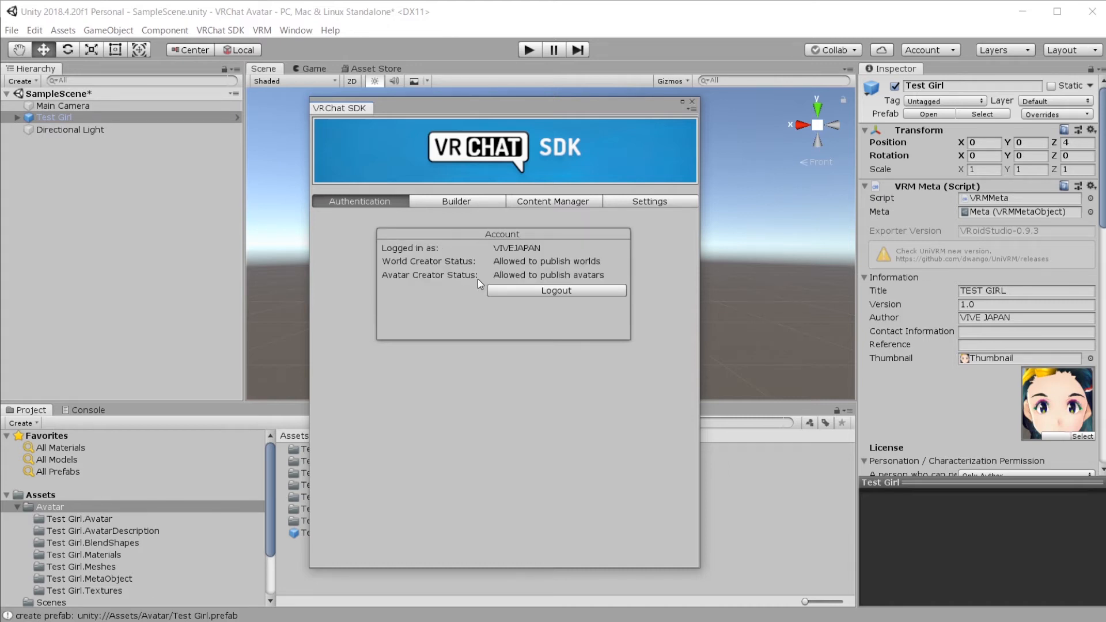
{"action": "left_click", "coordinate": [444, 202]}
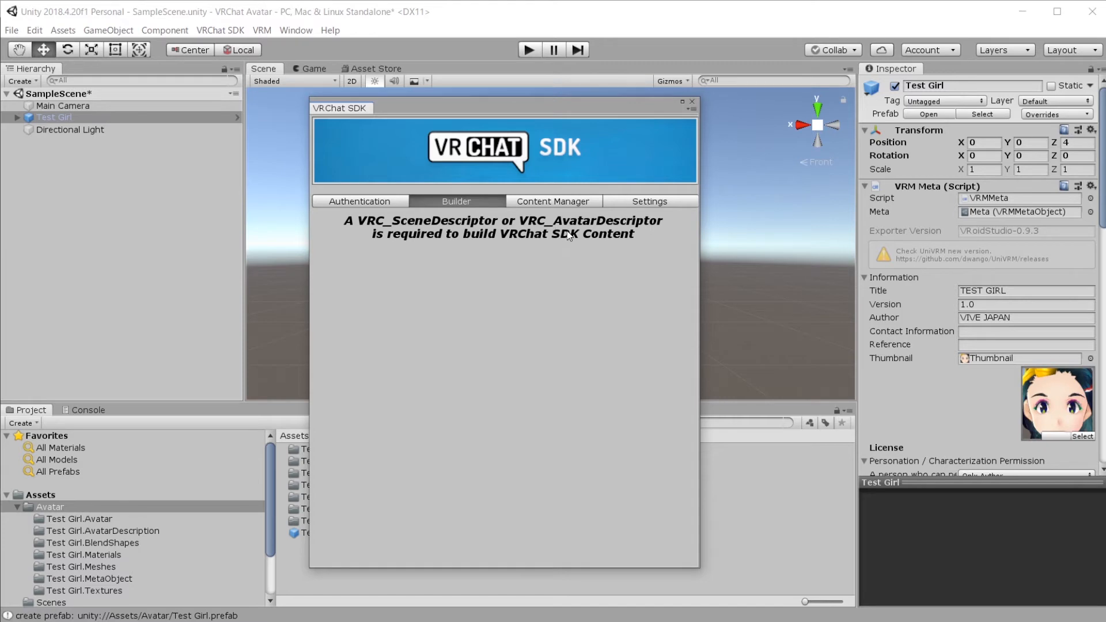
{"action": "left_click", "coordinate": [693, 101]}
{"action": "scroll", "coordinate": [933, 324], "scroll_direction": "down", "scroll_amount": 10}
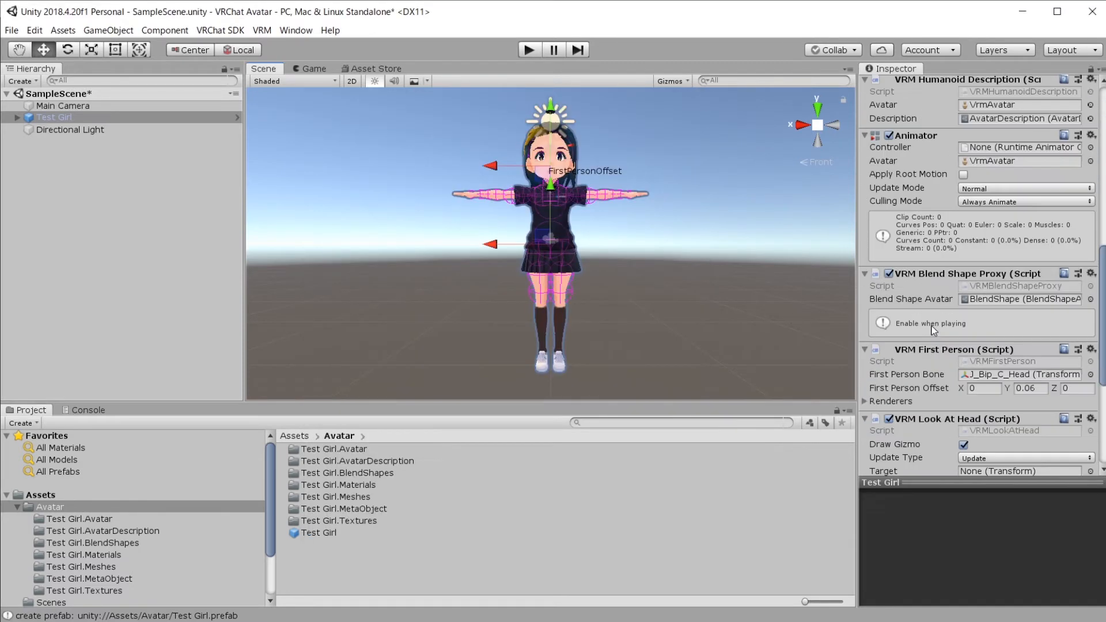
Step: Add VRC Project Settings and VRC_Avatar Descriptor components to Test Girl
{"action": "left_click", "coordinate": [935, 455]}
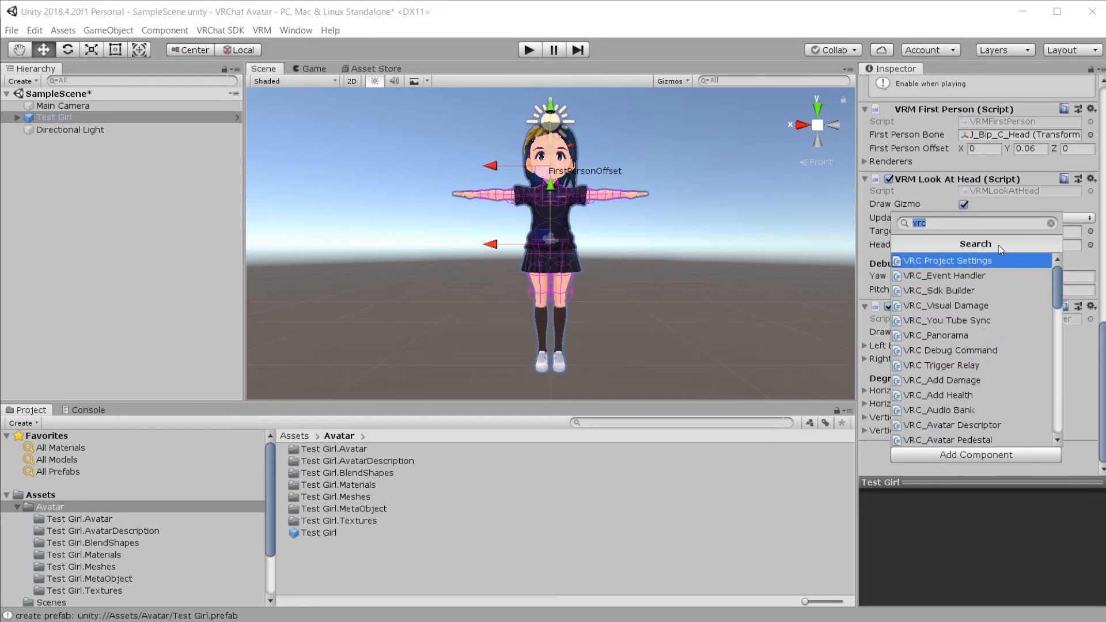
{"action": "left_click", "coordinate": [997, 261]}
{"action": "left_click", "coordinate": [1002, 452]}
{"action": "type", "text": "ava"}
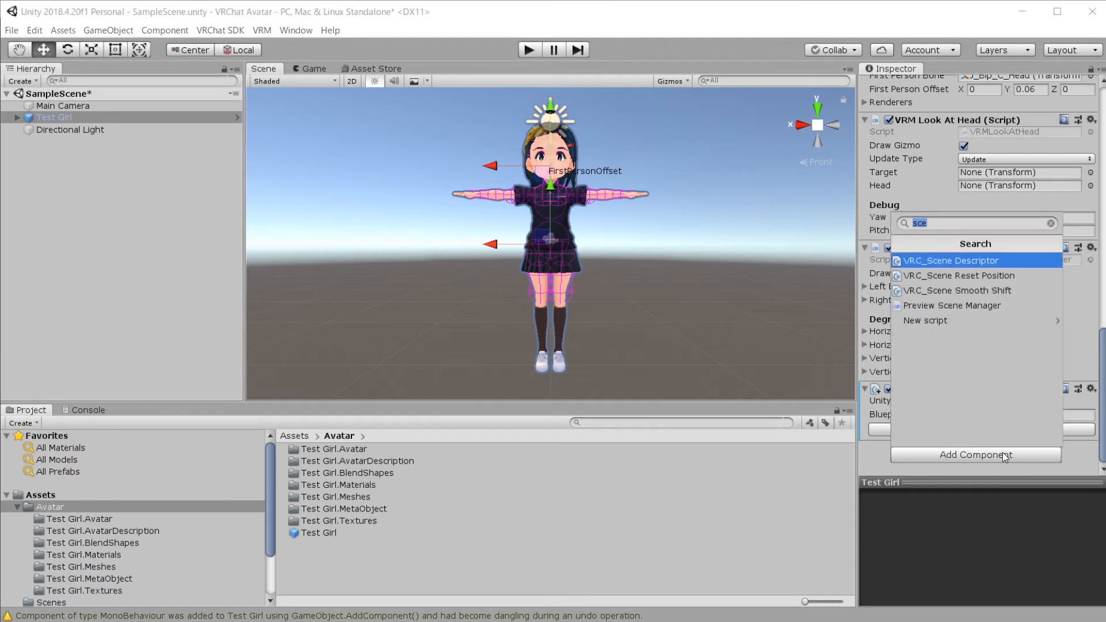
{"action": "left_click", "coordinate": [994, 262]}
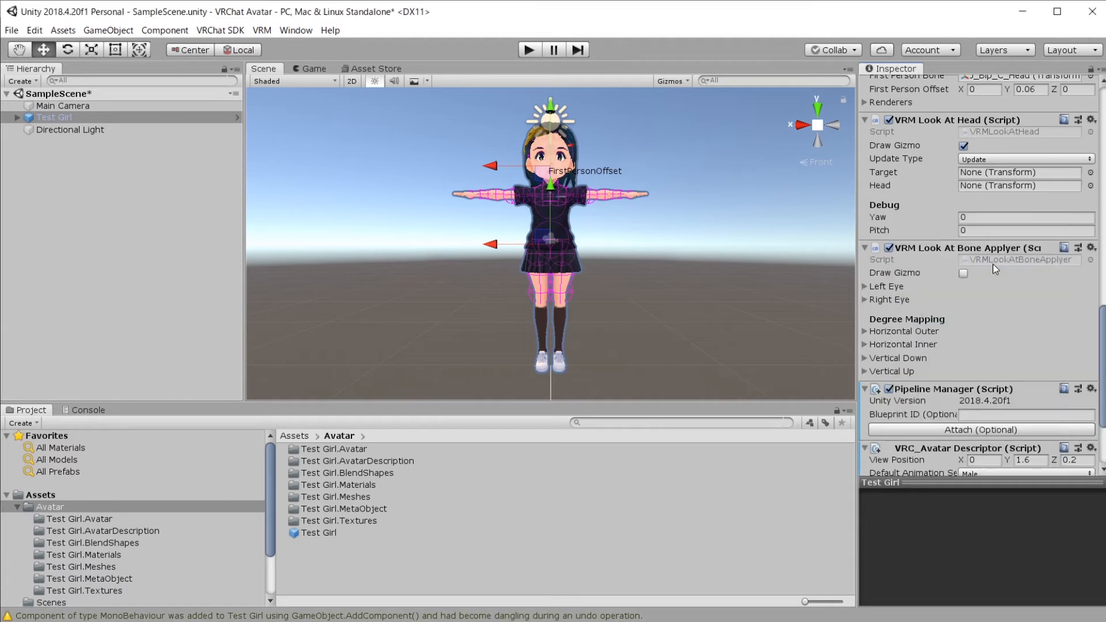
Step: Set the descriptor's Default Animation Set to Female and keep Lip Sync at Default
{"action": "scroll", "coordinate": [994, 268], "scroll_direction": "down", "scroll_amount": 3}
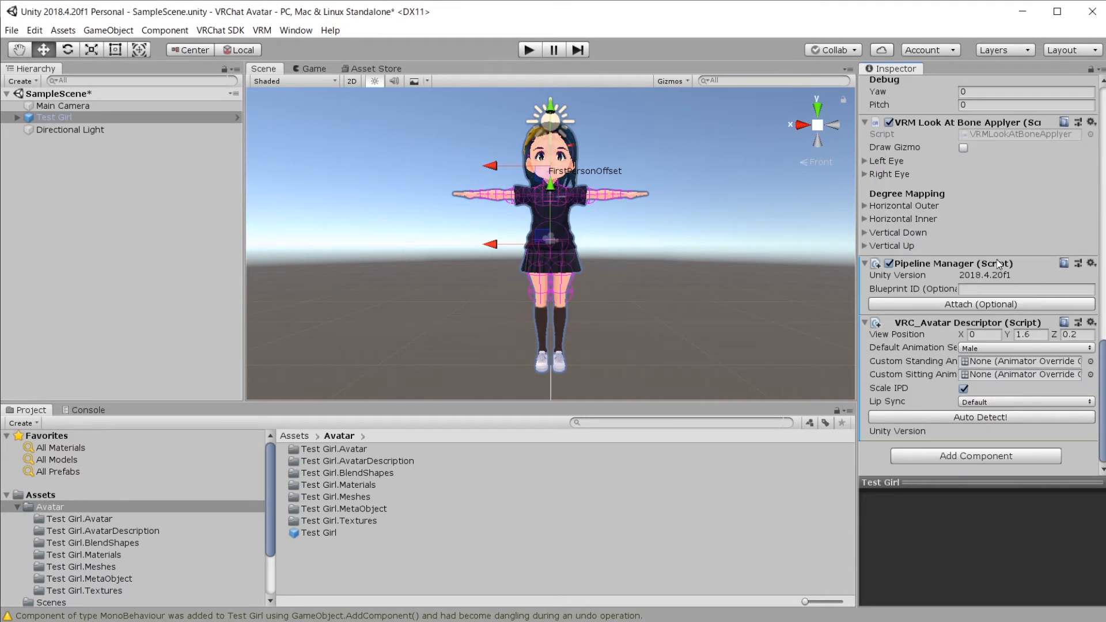
{"action": "left_click", "coordinate": [993, 349]}
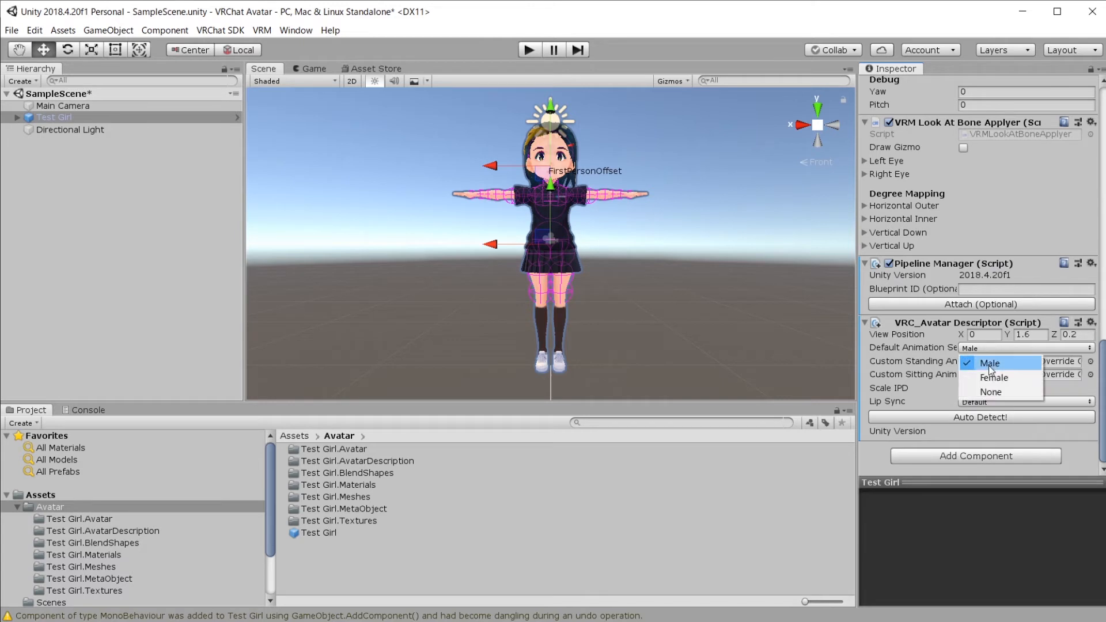
{"action": "left_click", "coordinate": [992, 375]}
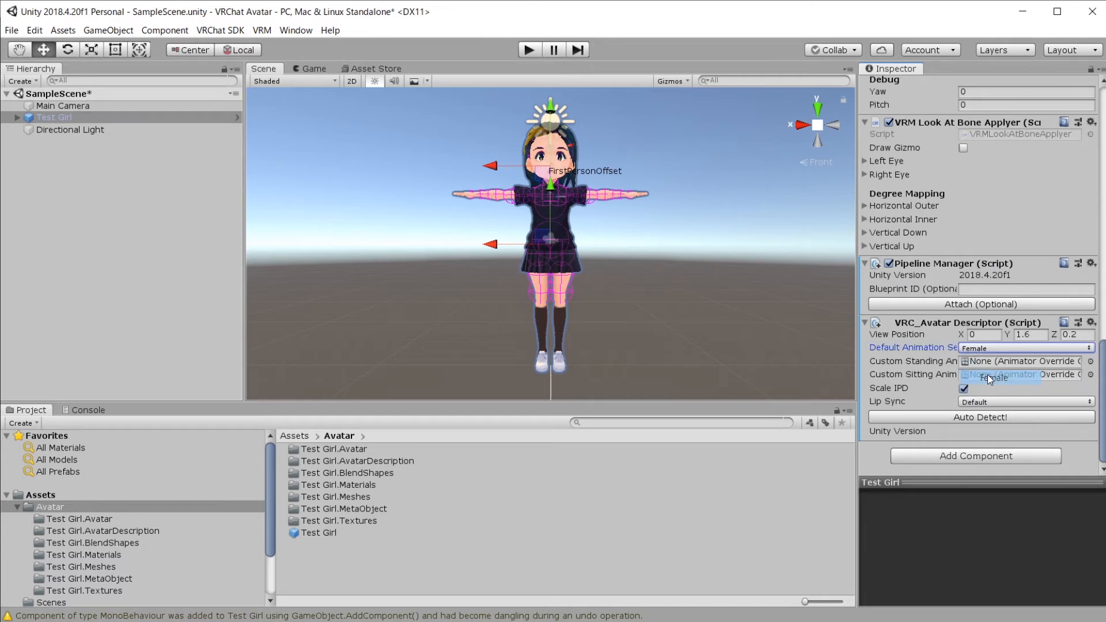
{"action": "left_click", "coordinate": [973, 405]}
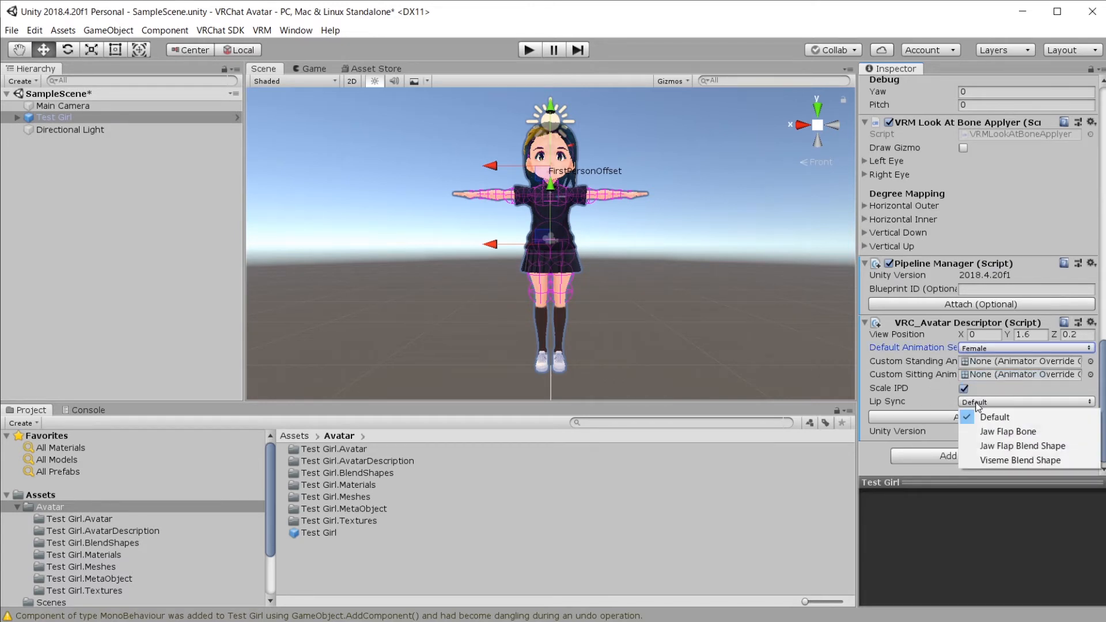
{"action": "left_click", "coordinate": [926, 410]}
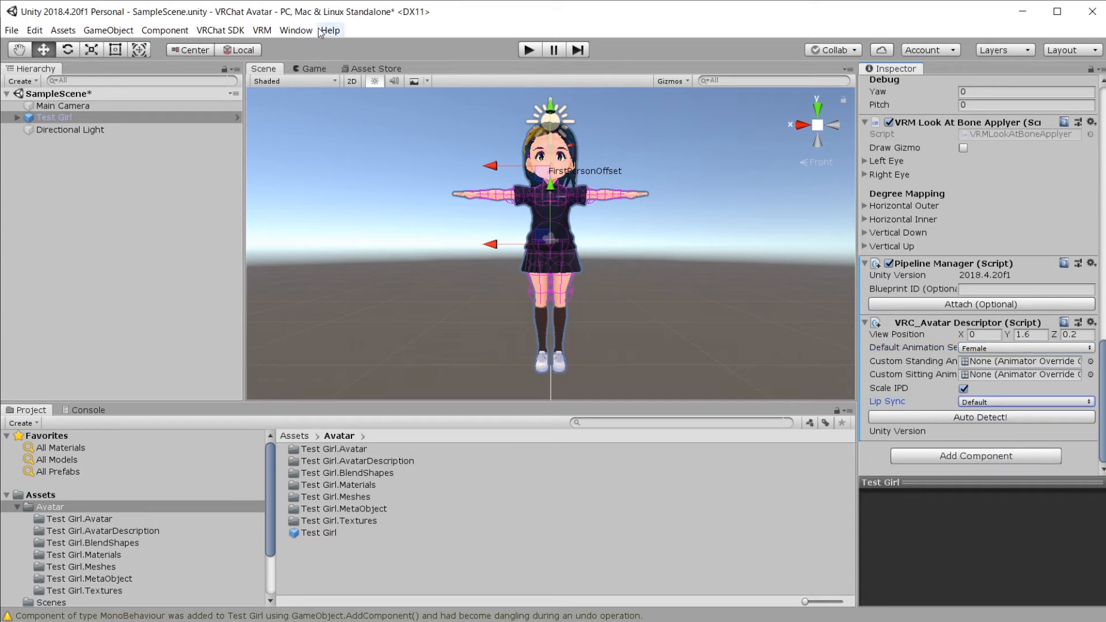
{"action": "left_click", "coordinate": [220, 30]}
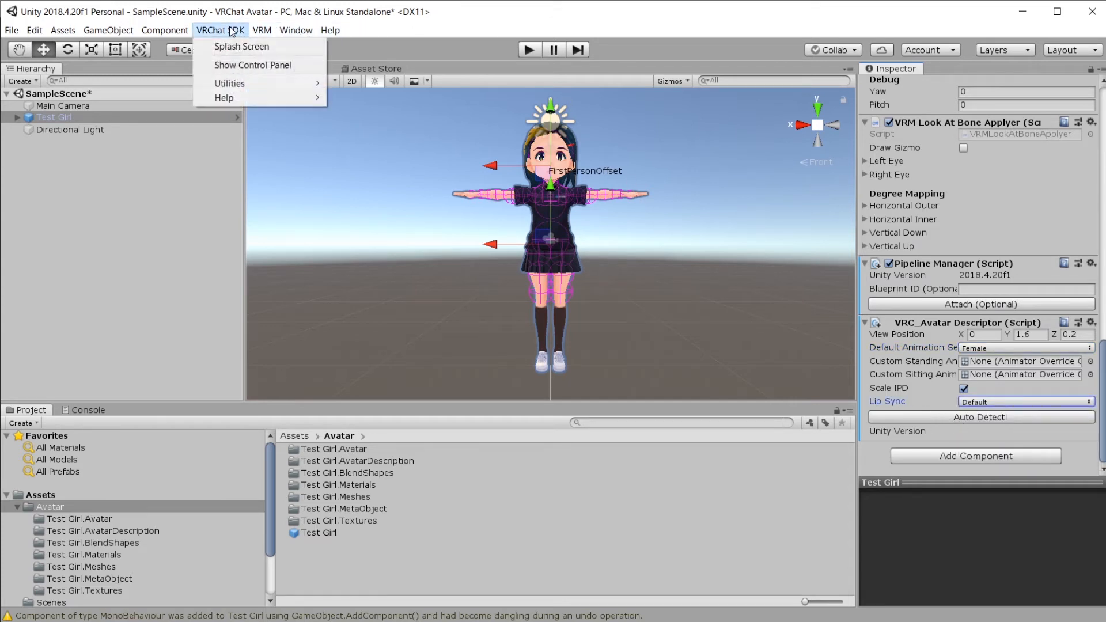
Step: Auto-fix the VRM script and mipmap streaming errors, then open the shader keyword fix
{"action": "left_click", "coordinate": [248, 65]}
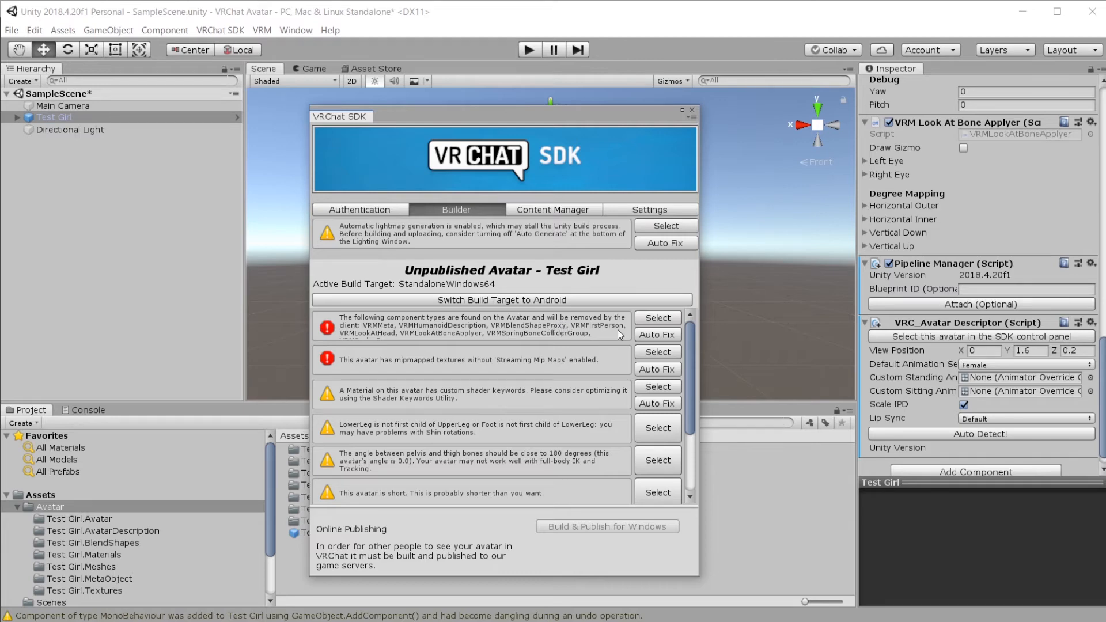
{"action": "left_click", "coordinate": [648, 336]}
{"action": "left_click", "coordinate": [648, 335]}
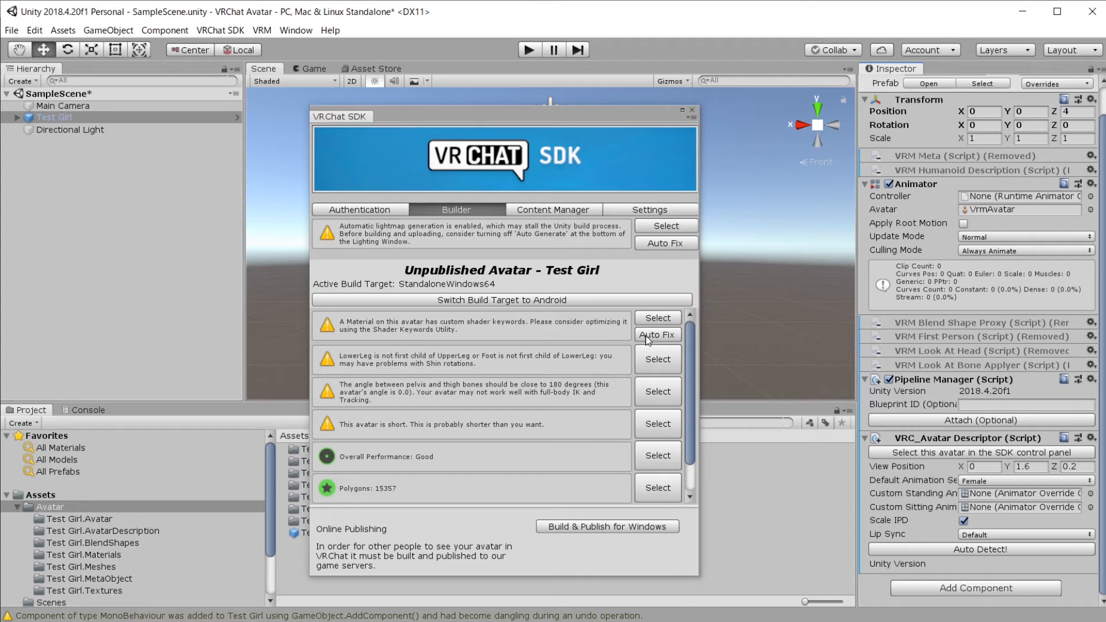
{"action": "left_click", "coordinate": [645, 336]}
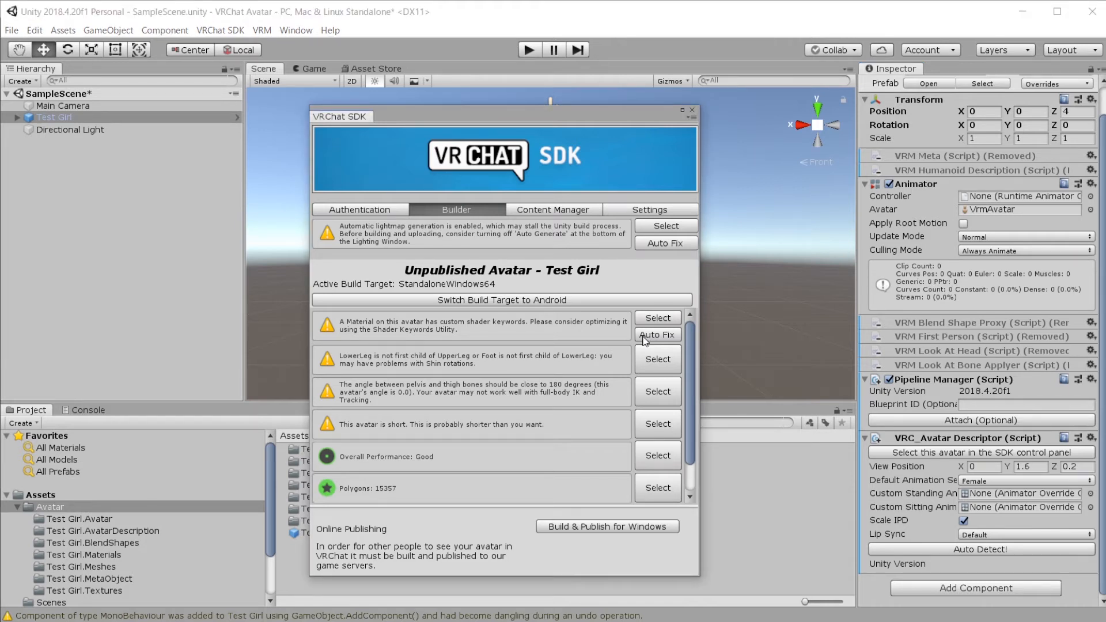
{"action": "left_click", "coordinate": [648, 336]}
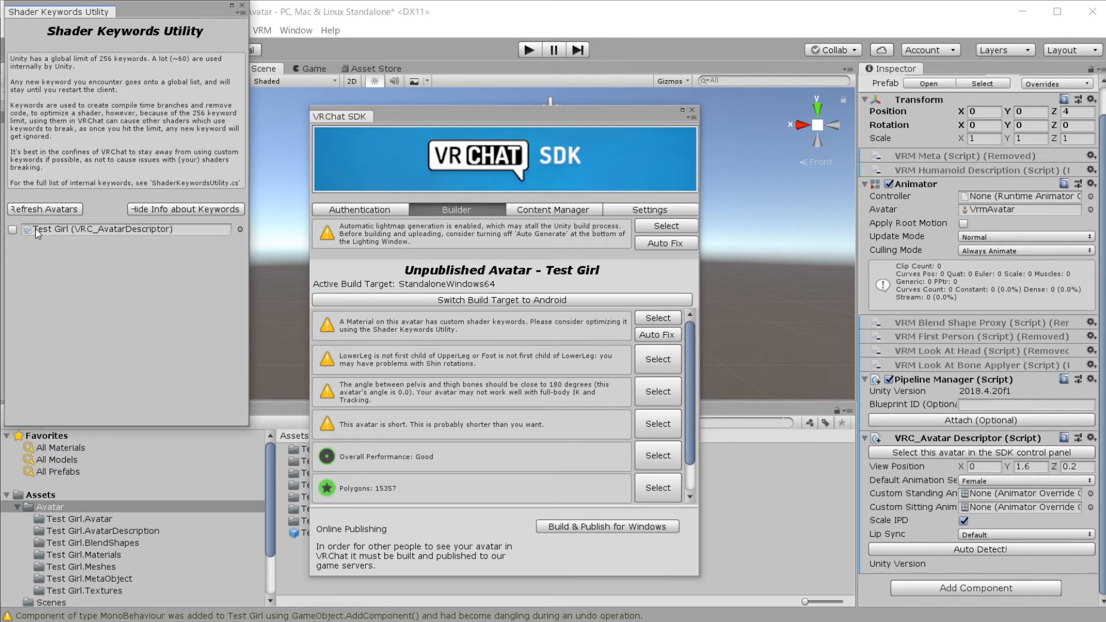
Step: Delete all custom shader keywords from Test Girl's FaceMouth and Body materials
{"action": "left_click", "coordinate": [12, 230]}
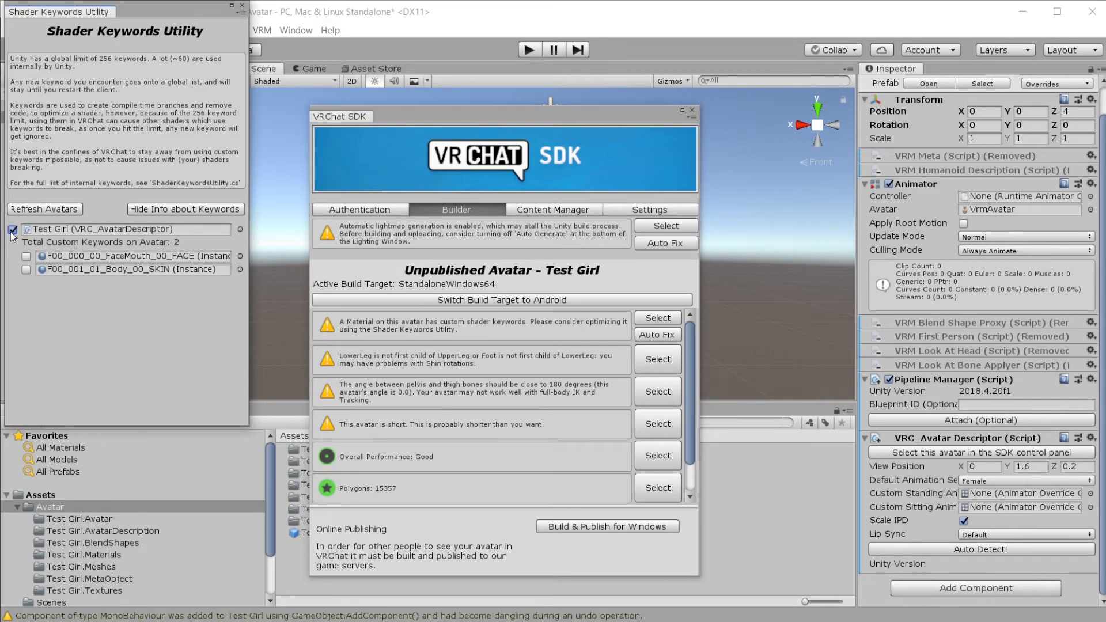
{"action": "left_click", "coordinate": [173, 208]}
{"action": "left_click", "coordinate": [26, 105]}
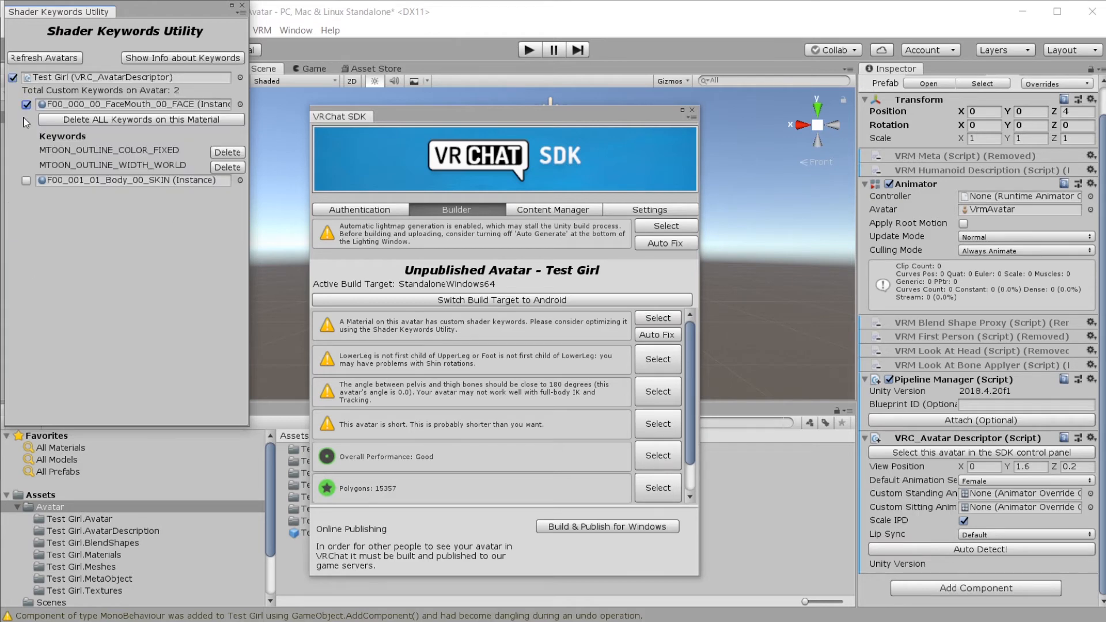
{"action": "left_click", "coordinate": [68, 123]}
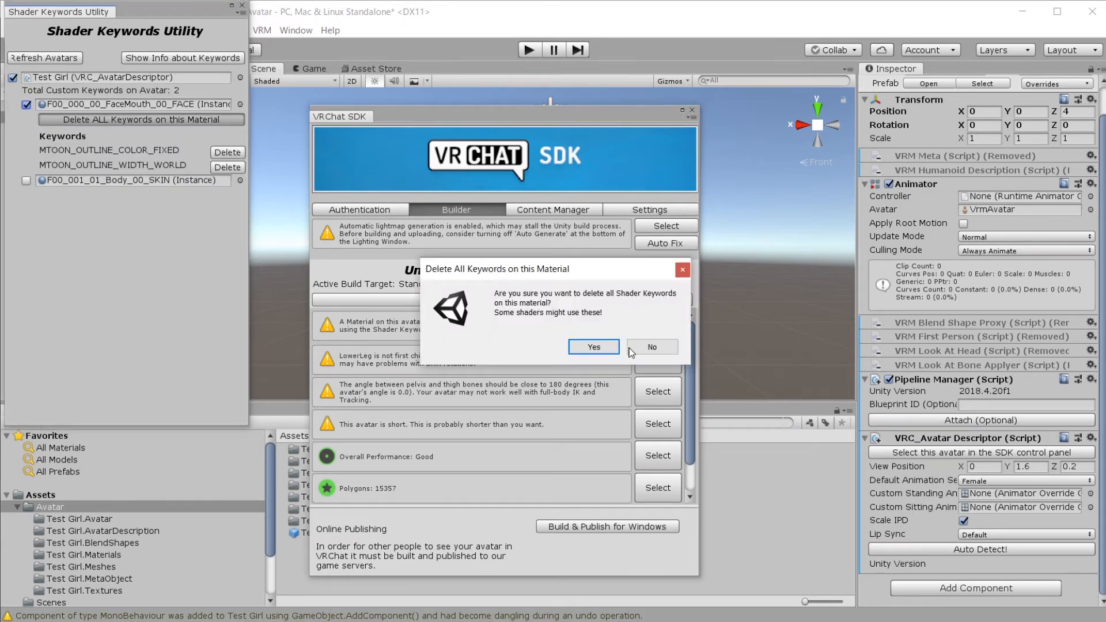
{"action": "left_click", "coordinate": [597, 348]}
{"action": "left_click", "coordinate": [26, 107]}
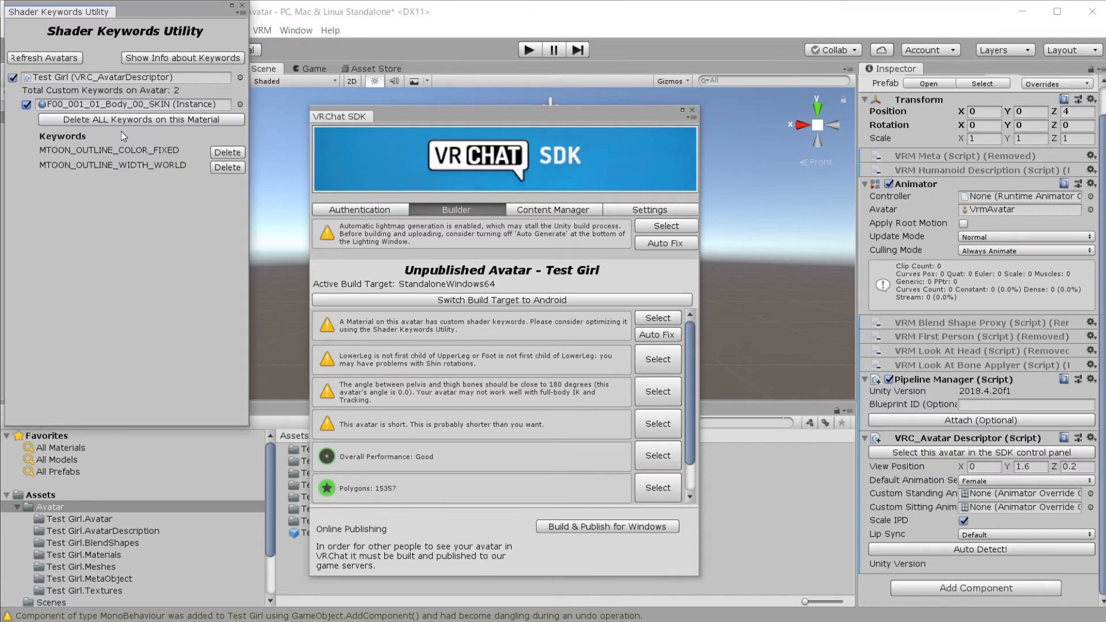
{"action": "left_click", "coordinate": [141, 119]}
{"action": "left_click", "coordinate": [593, 346]}
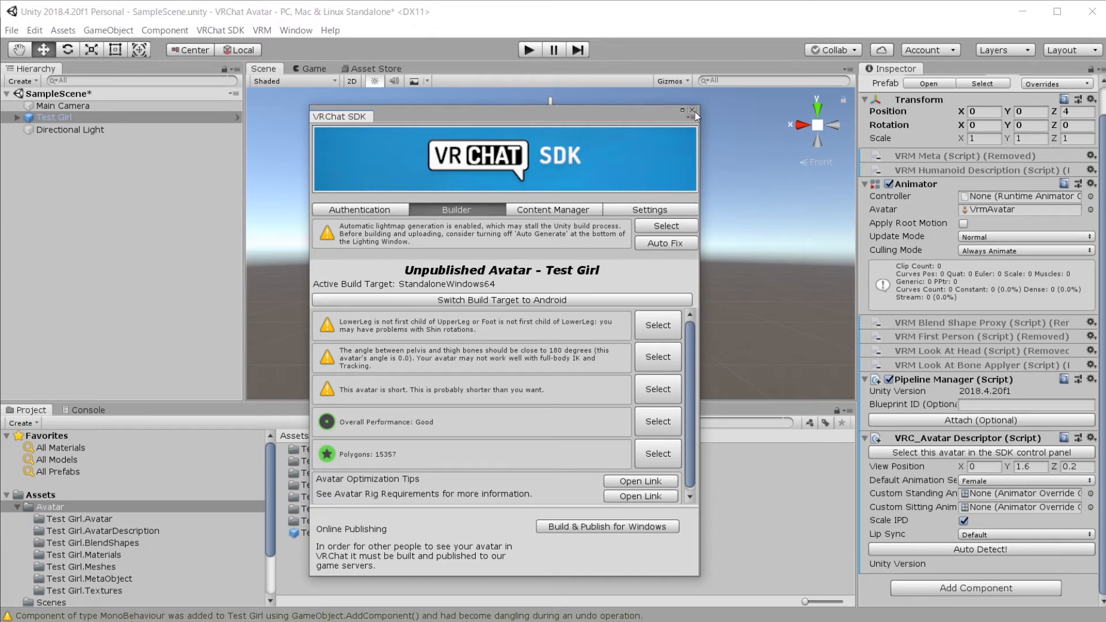
Step: Auto-fix automatic lightmap generation, then close the Lighting settings and SDK panel
{"action": "left_click", "coordinate": [660, 243]}
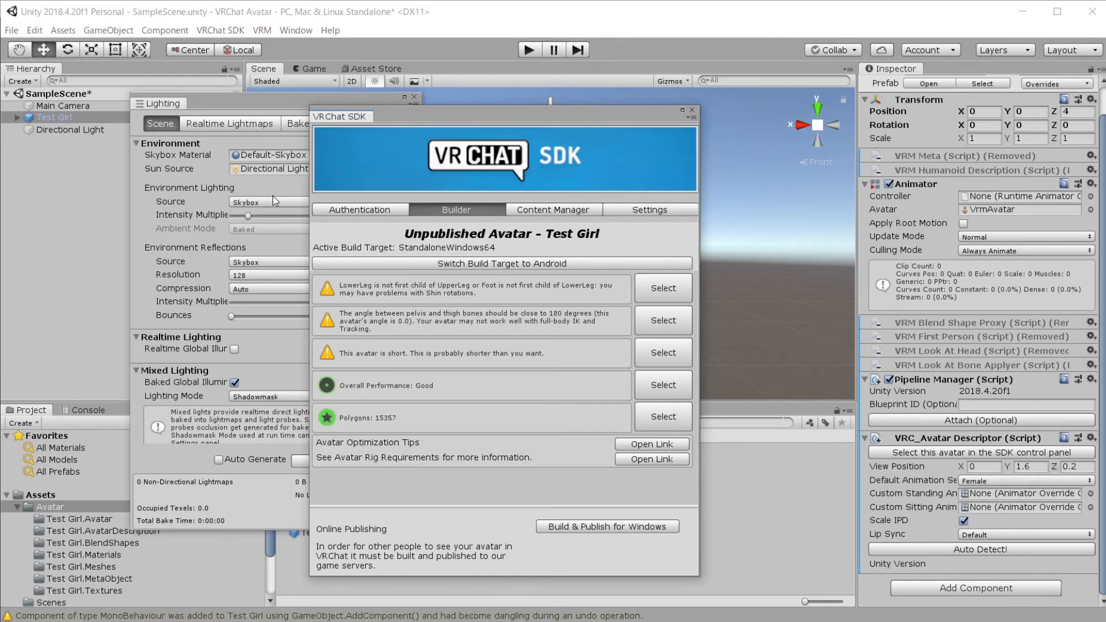
{"action": "left_click", "coordinate": [237, 102]}
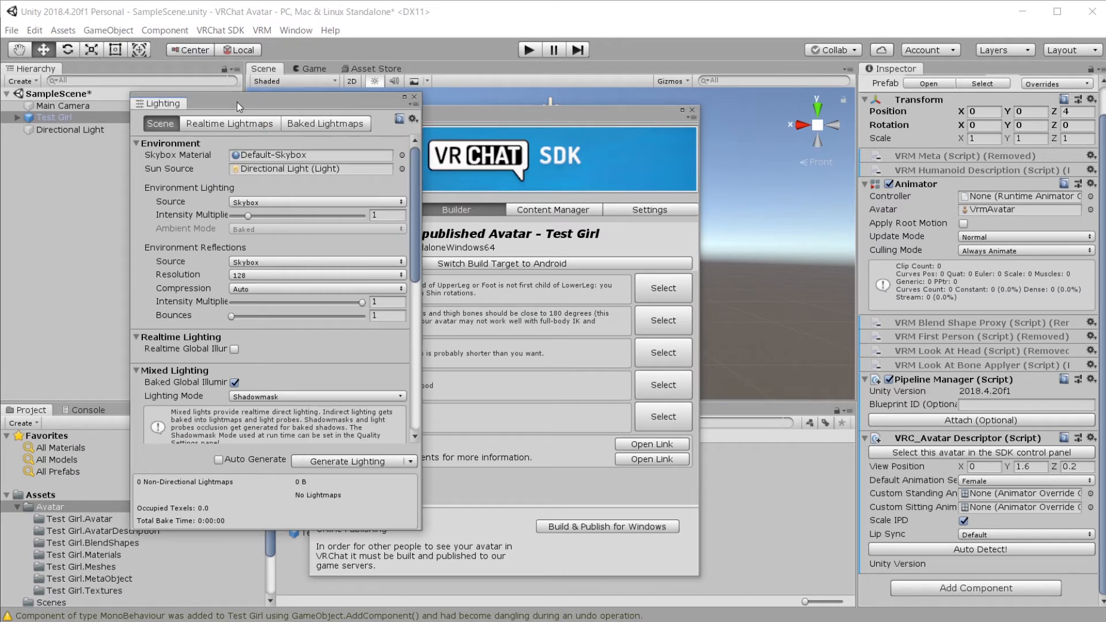
{"action": "left_click", "coordinate": [413, 100]}
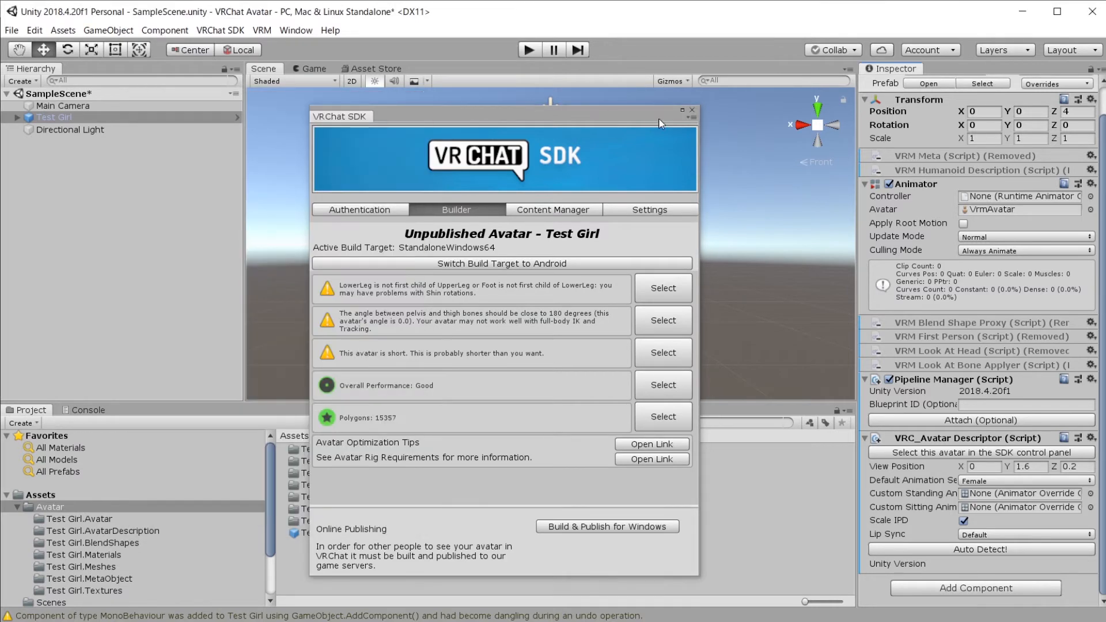
{"action": "left_click", "coordinate": [692, 110]}
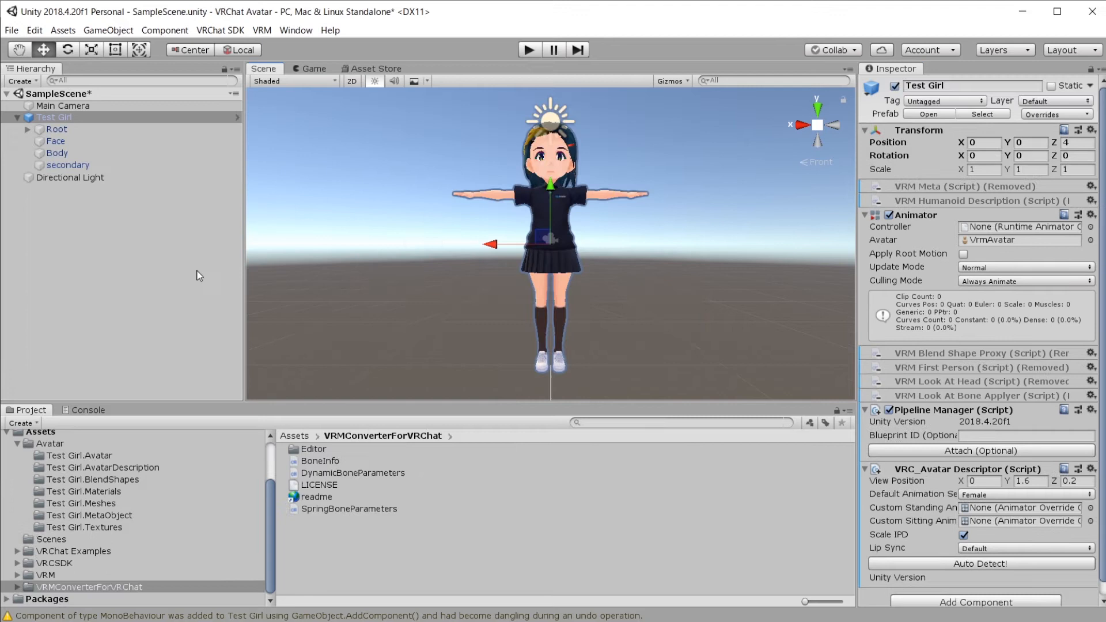
Step: Delete Test Girl from the Hierarchy and drag its prefab from Assets/Avatar into the scene
{"action": "right_click", "coordinate": [84, 118]}
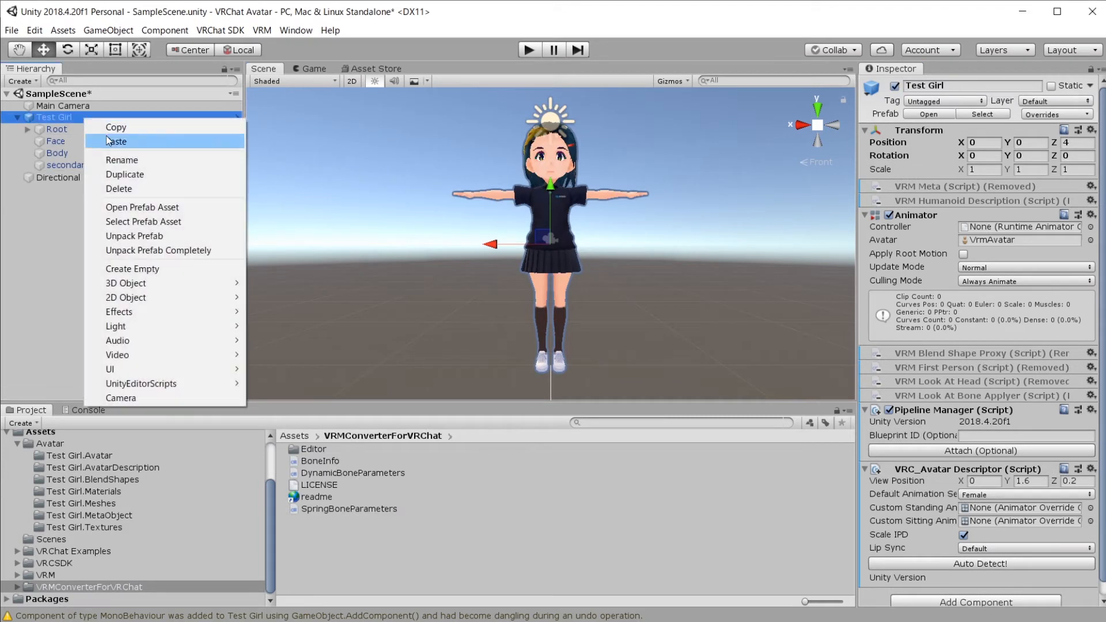
{"action": "left_click", "coordinate": [164, 189]}
{"action": "scroll", "coordinate": [81, 496], "scroll_direction": "up", "scroll_amount": 3}
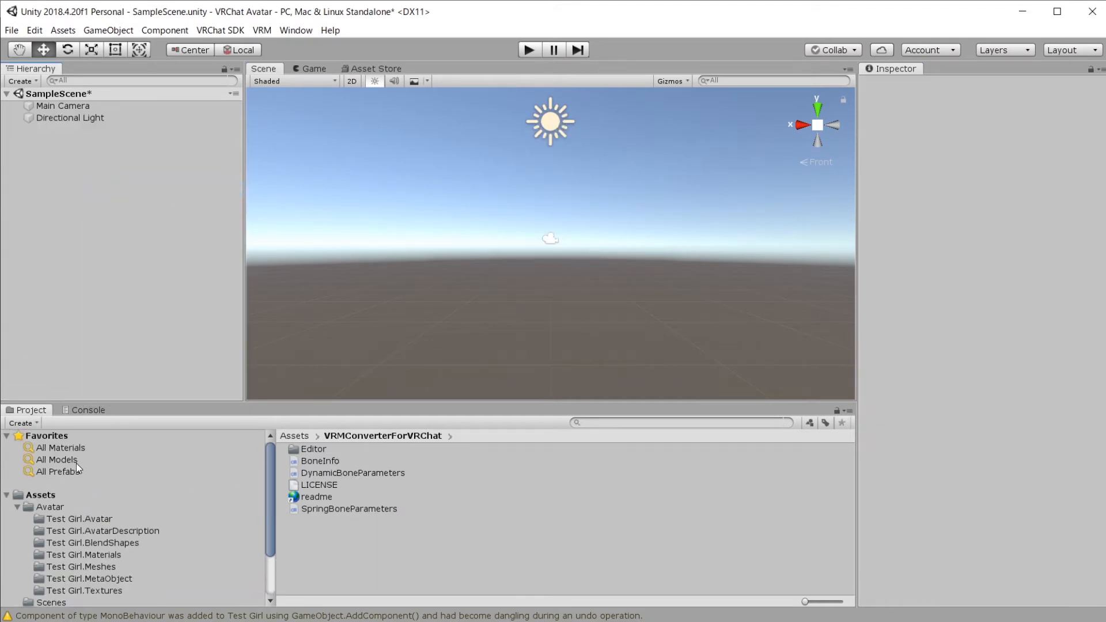
{"action": "left_click", "coordinate": [47, 507]}
{"action": "left_click_drag", "start_coordinate": [320, 532], "coordinate": [579, 258]}
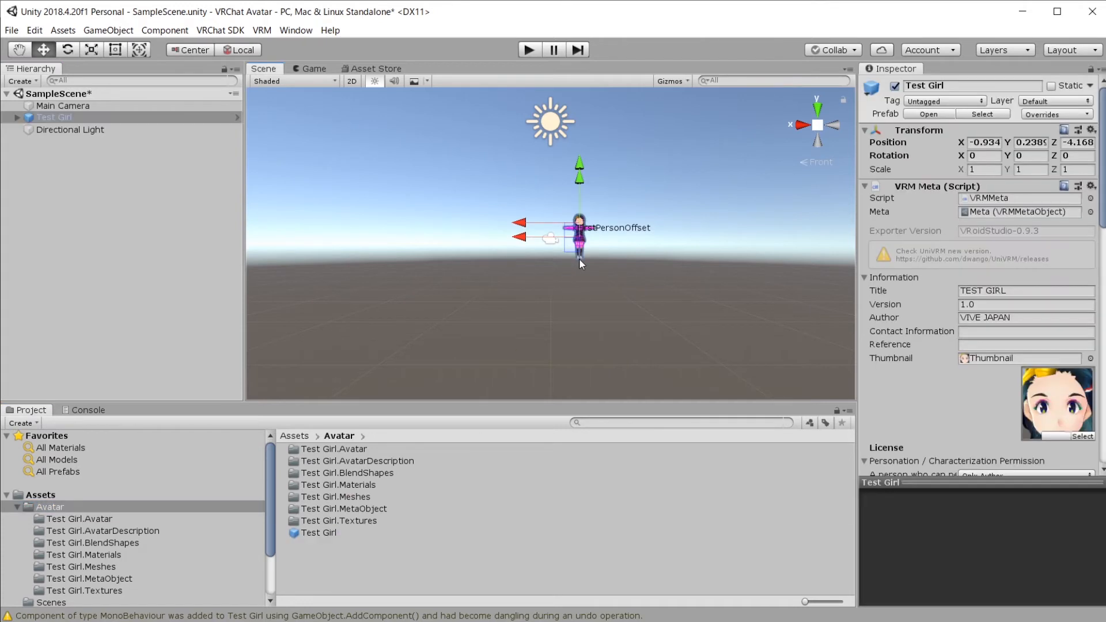
Step: Set the new Test Girl's Transform Position to 0, 0, 0
{"action": "left_click", "coordinate": [986, 141]}
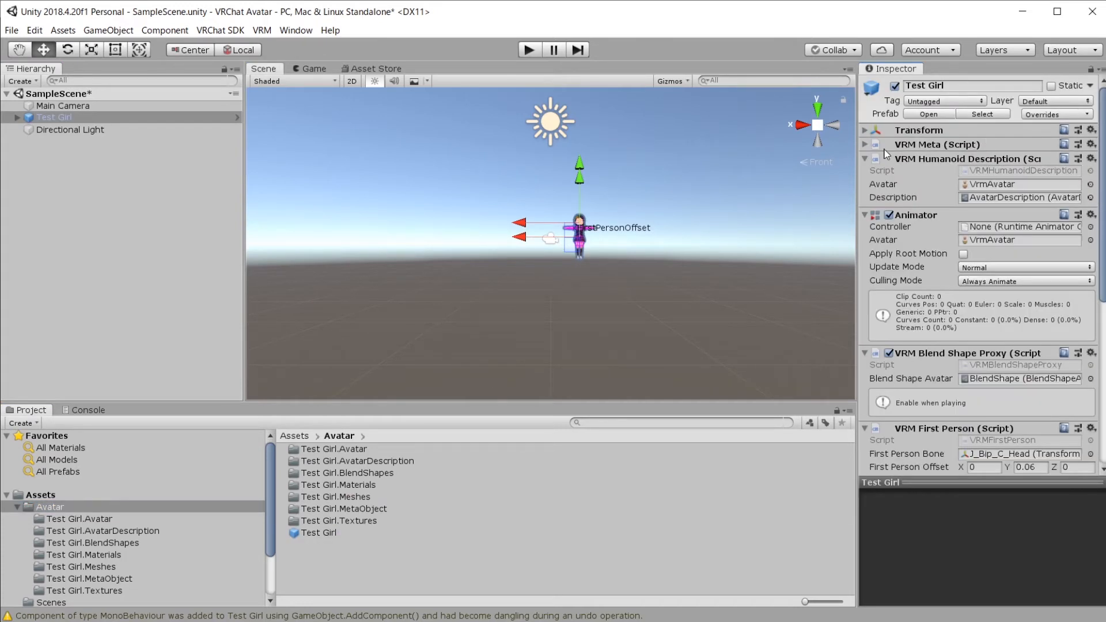
{"action": "left_click", "coordinate": [866, 130]}
{"action": "left_click", "coordinate": [985, 142]}
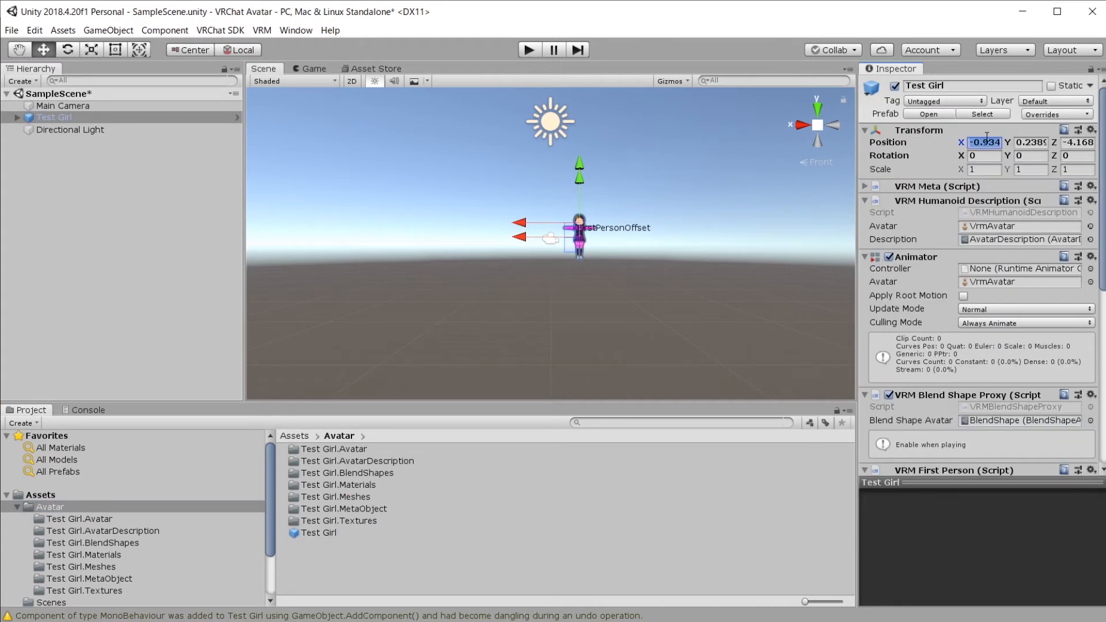
{"action": "type", "text": "0"}
{"action": "key", "text": "Tab"}
{"action": "type", "text": "0"}
{"action": "key", "text": "Tab"}
{"action": "type", "text": "0"}
{"action": "scroll", "coordinate": [575, 271], "scroll_direction": "up", "scroll_amount": 6}
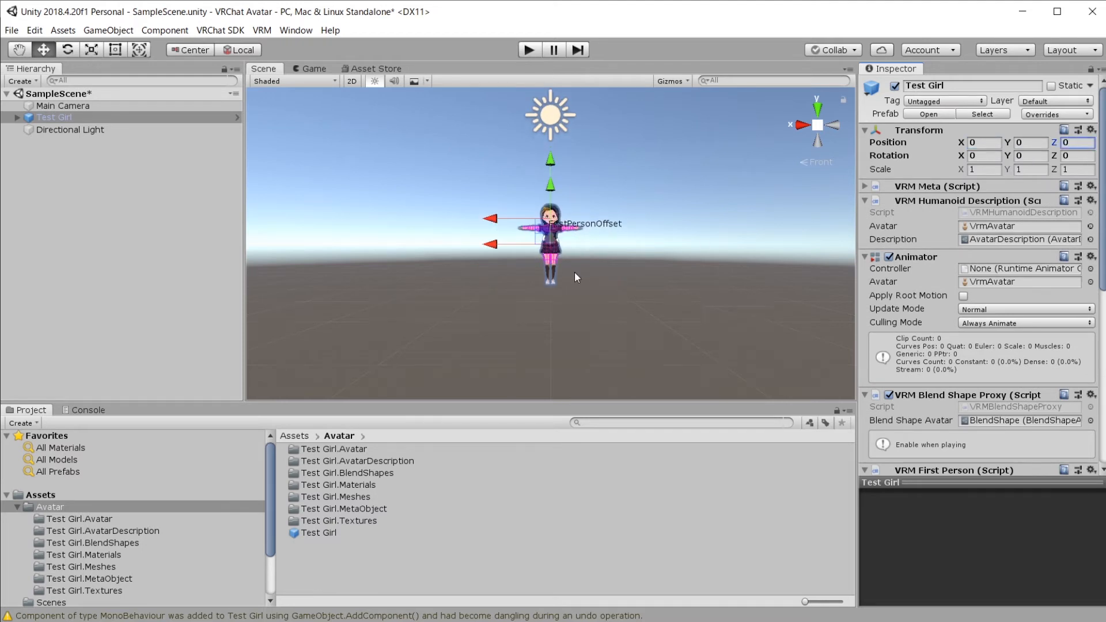
{"action": "left_click", "coordinate": [489, 175]}
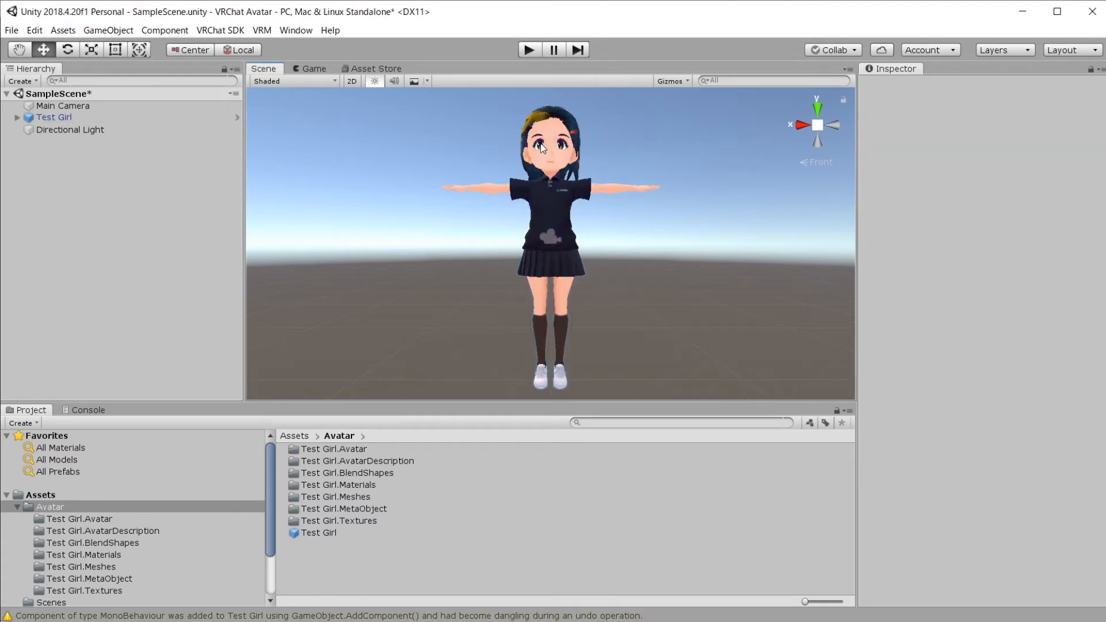
{"action": "left_click", "coordinate": [489, 175]}
{"action": "left_click", "coordinate": [263, 30]}
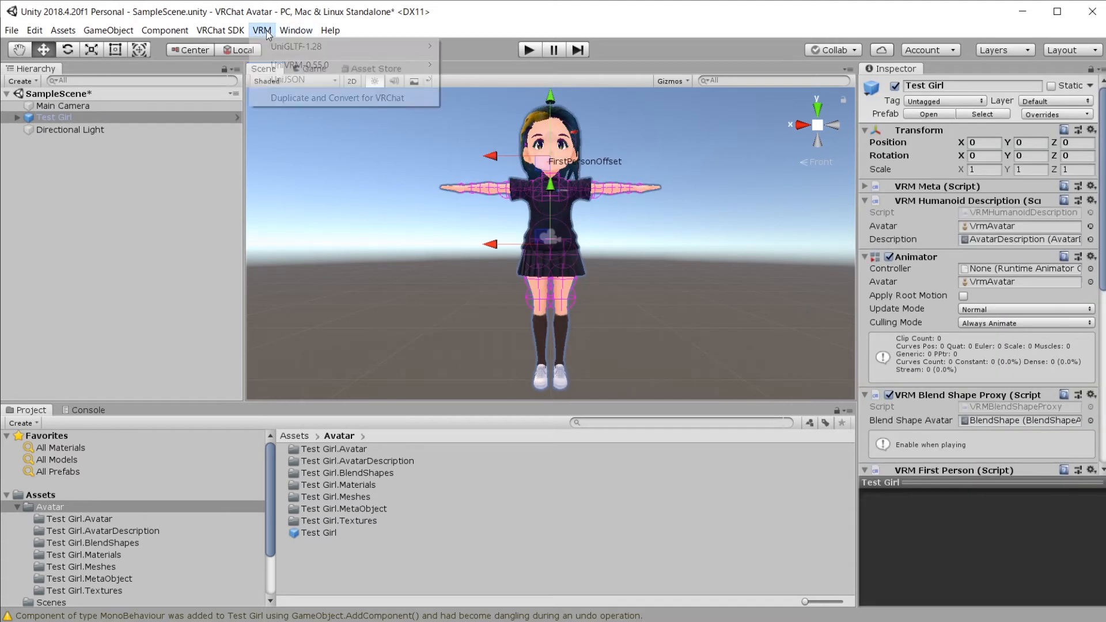
Step: Run Duplicate and Convert for VRChat on Test Girl, saving the prefab as Test Girl (VRChat)
{"action": "left_click", "coordinate": [307, 100]}
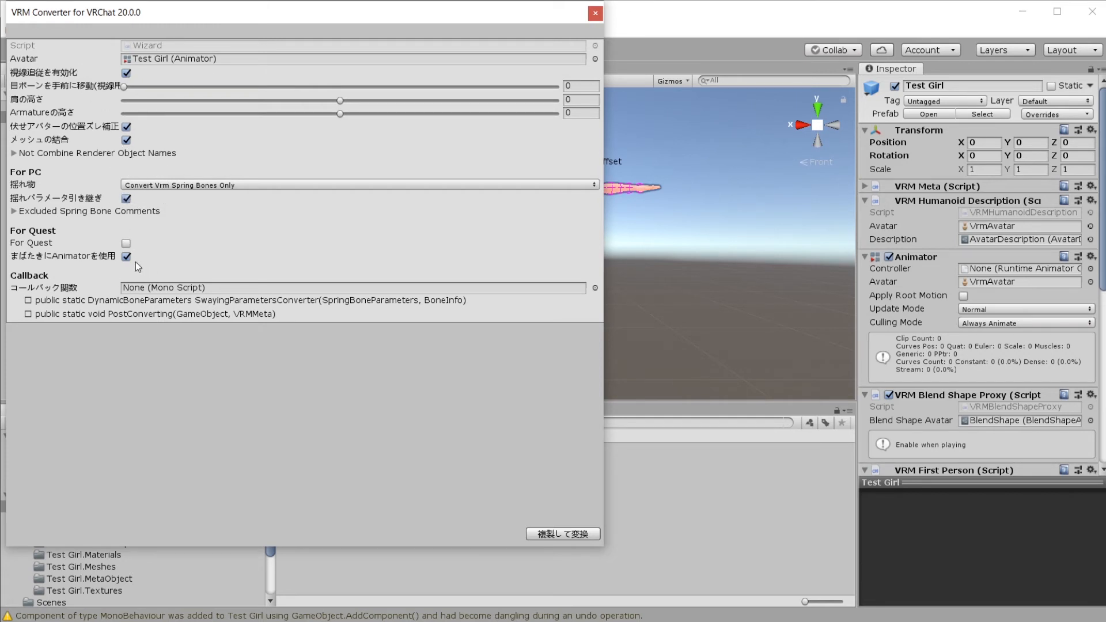
{"action": "left_click", "coordinate": [575, 534]}
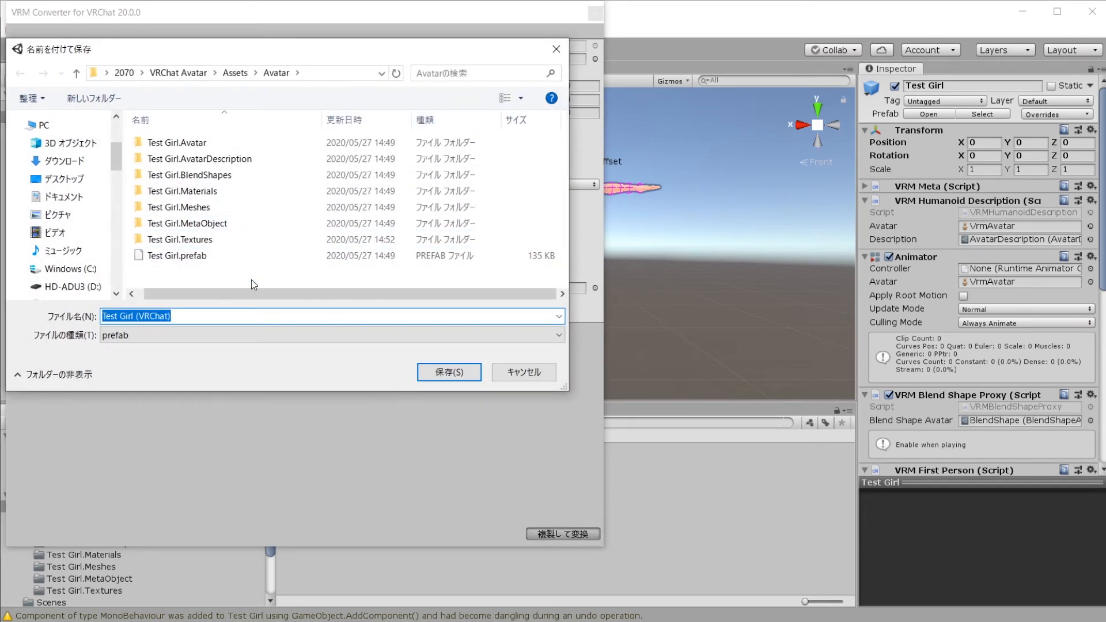
{"action": "left_click", "coordinate": [448, 374]}
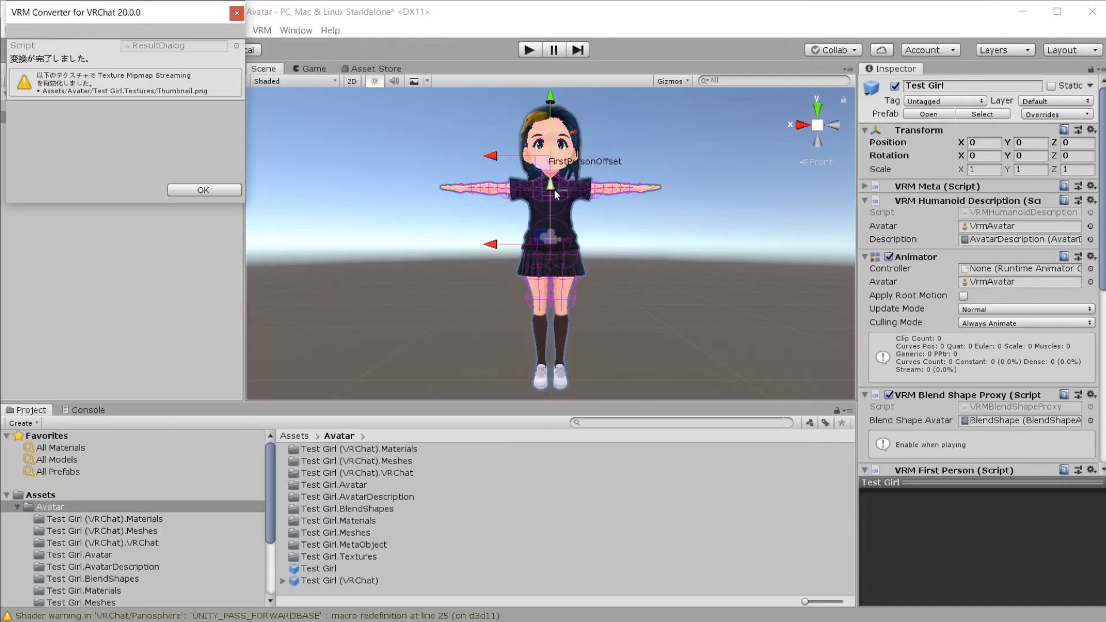
{"action": "left_click", "coordinate": [190, 192]}
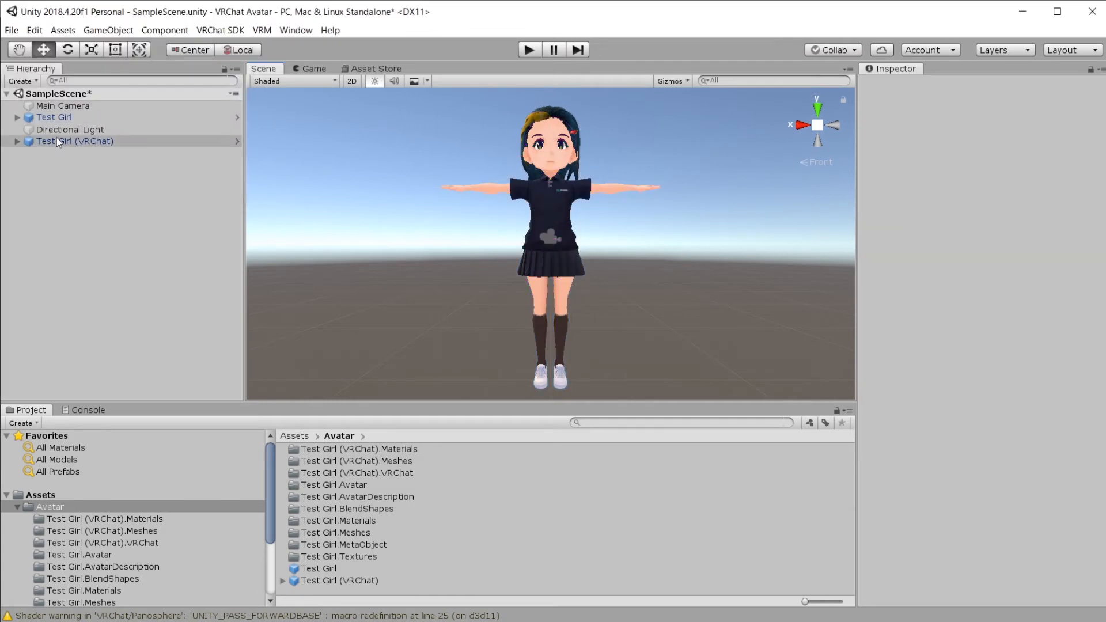
{"action": "left_click", "coordinate": [58, 120]}
Step: Move Test Girl (VRChat) right and the original Test Girl left so they stand side by side
{"action": "scroll", "coordinate": [944, 313], "scroll_direction": "down", "scroll_amount": 10}
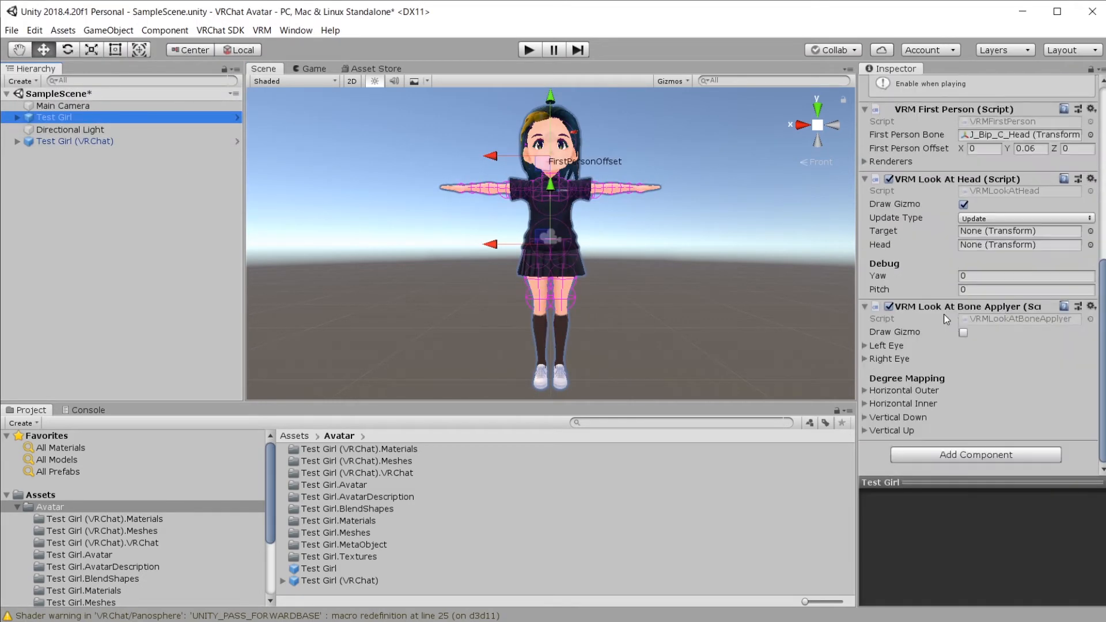
{"action": "scroll", "coordinate": [939, 326], "scroll_direction": "up", "scroll_amount": 10}
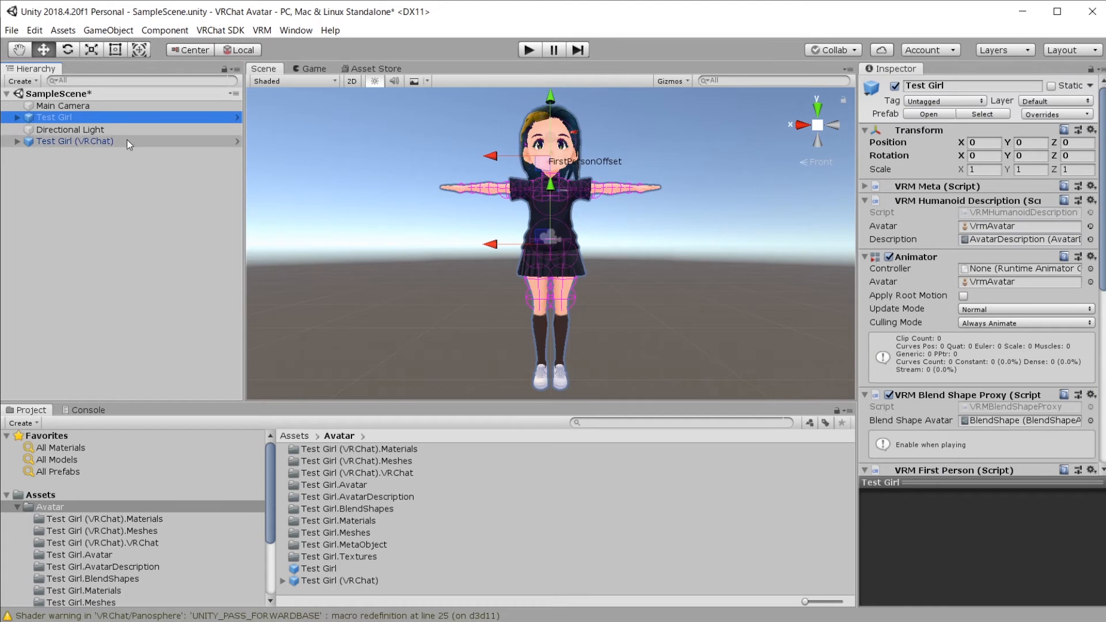
{"action": "left_click", "coordinate": [127, 141]}
{"action": "left_click_drag", "start_coordinate": [505, 244], "coordinate": [581, 245]}
{"action": "left_click", "coordinate": [150, 117]}
{"action": "left_click_drag", "start_coordinate": [497, 247], "coordinate": [417, 257]}
{"action": "left_click", "coordinate": [711, 275]}
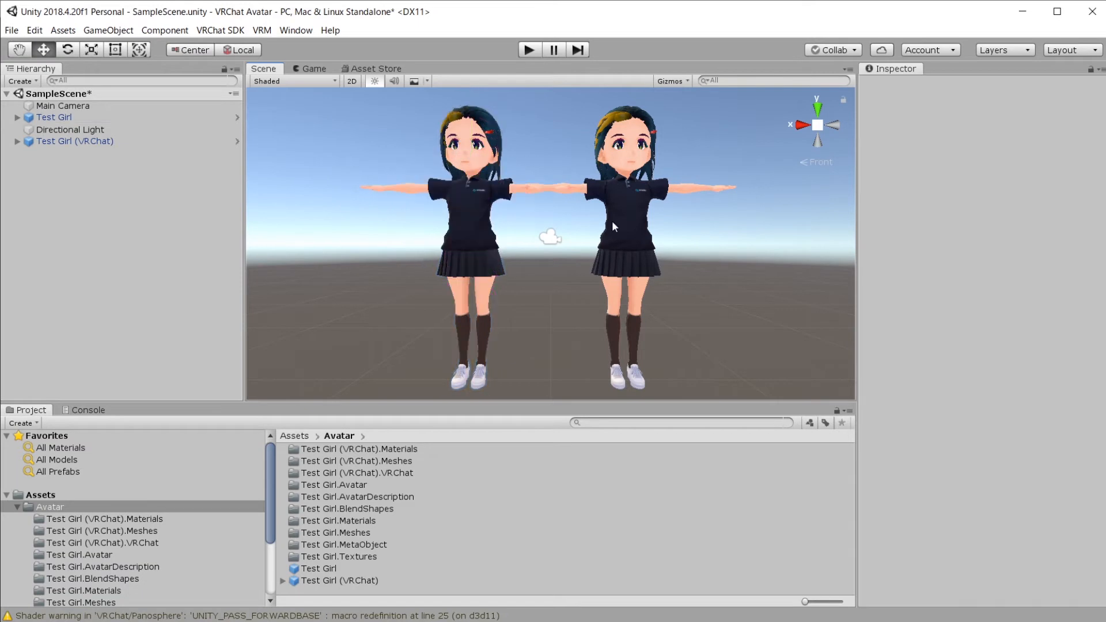
Step: Deactivate the Test Girl (VRChat) copy in the Inspector
{"action": "left_click", "coordinate": [613, 224]}
{"action": "scroll", "coordinate": [966, 356], "scroll_direction": "down", "scroll_amount": 3}
{"action": "scroll", "coordinate": [966, 356], "scroll_direction": "up", "scroll_amount": 3}
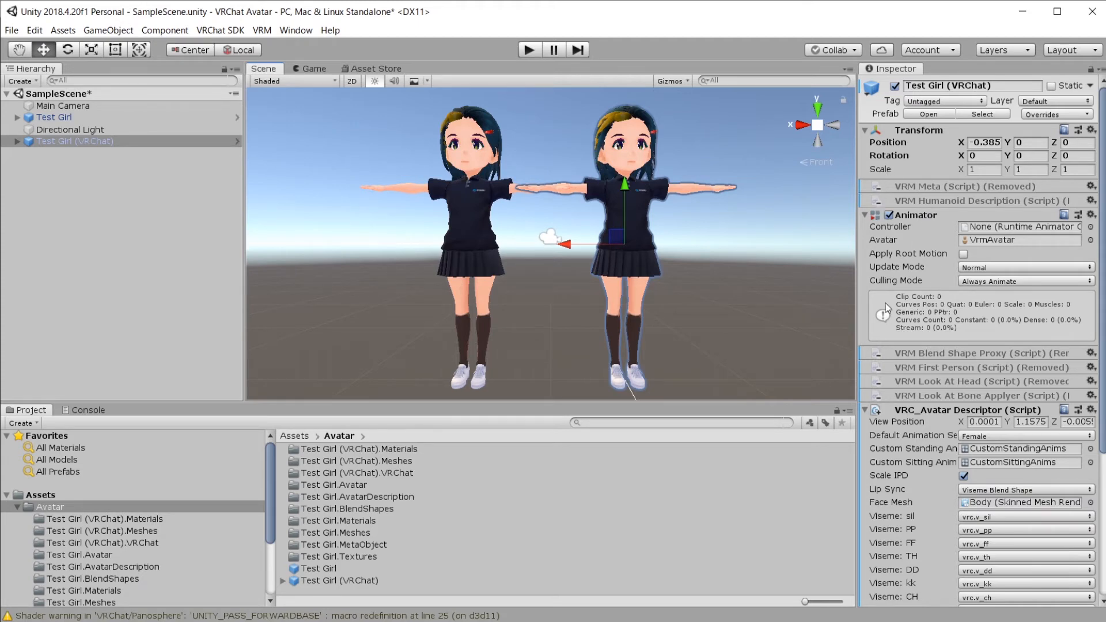
{"action": "scroll", "coordinate": [916, 388], "scroll_direction": "down", "scroll_amount": 4}
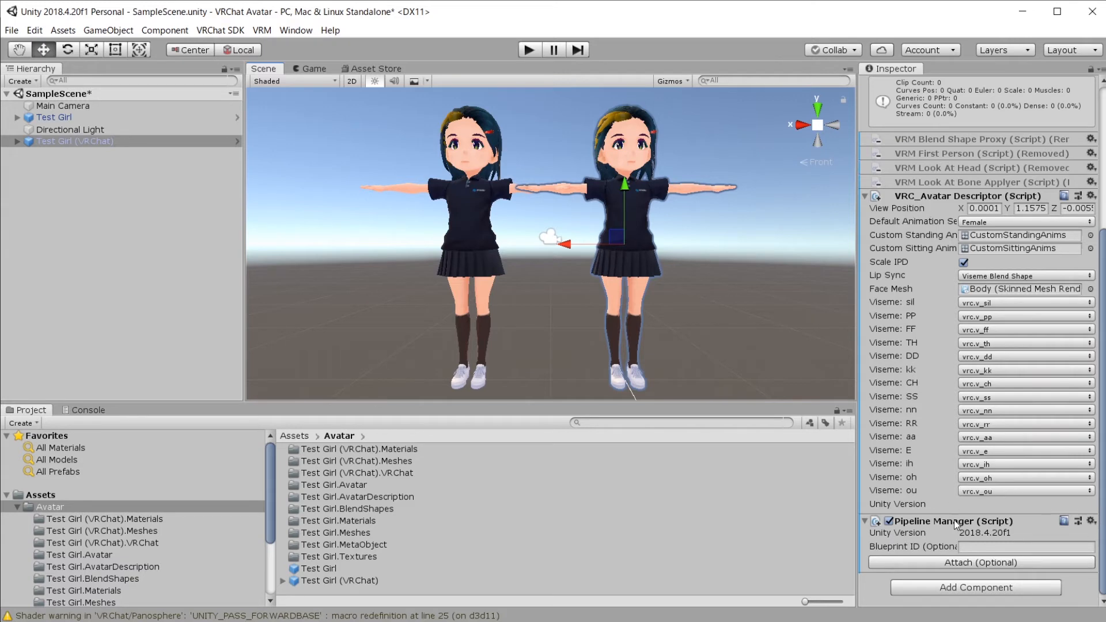
{"action": "scroll", "coordinate": [925, 238], "scroll_direction": "up", "scroll_amount": 5}
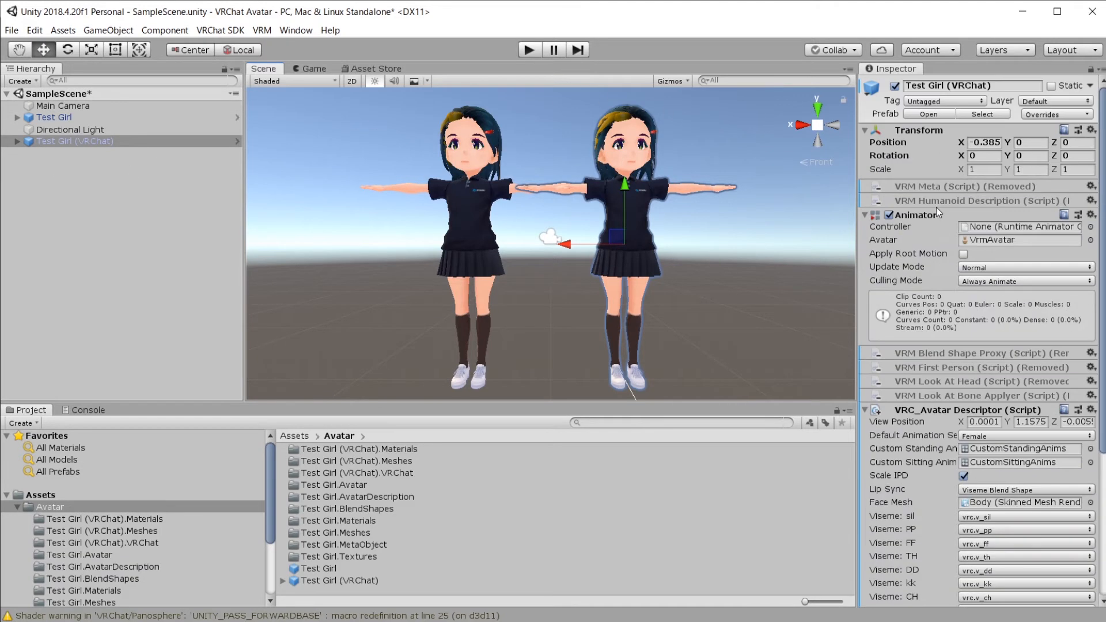
{"action": "left_click", "coordinate": [894, 87]}
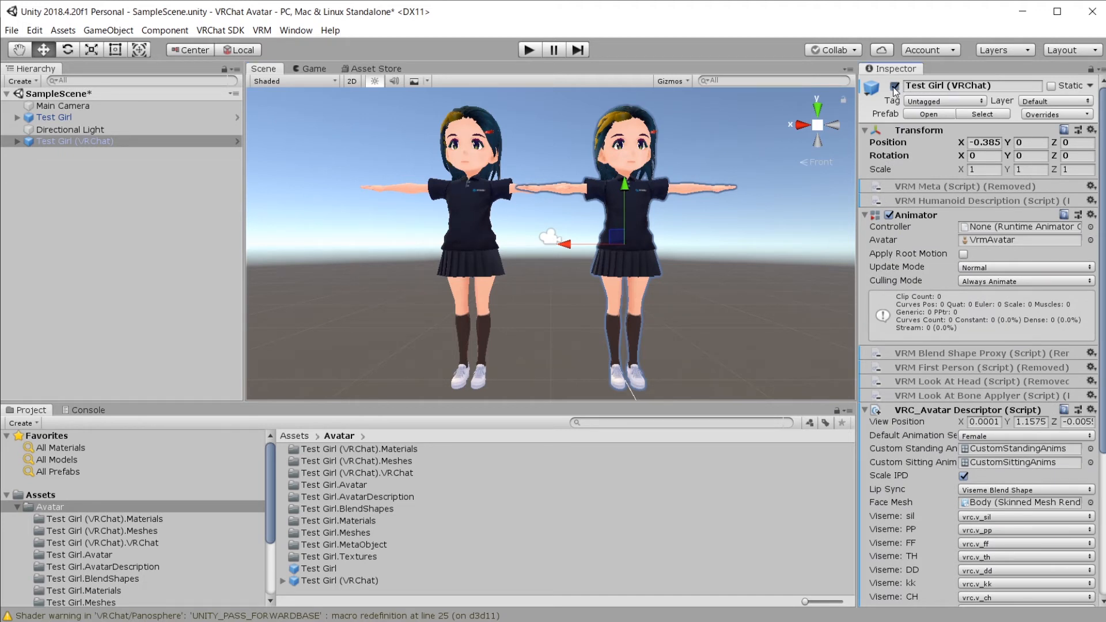
Step: Select the original Test Girl and check it in the VRChat SDK control panel
{"action": "left_click", "coordinate": [58, 120]}
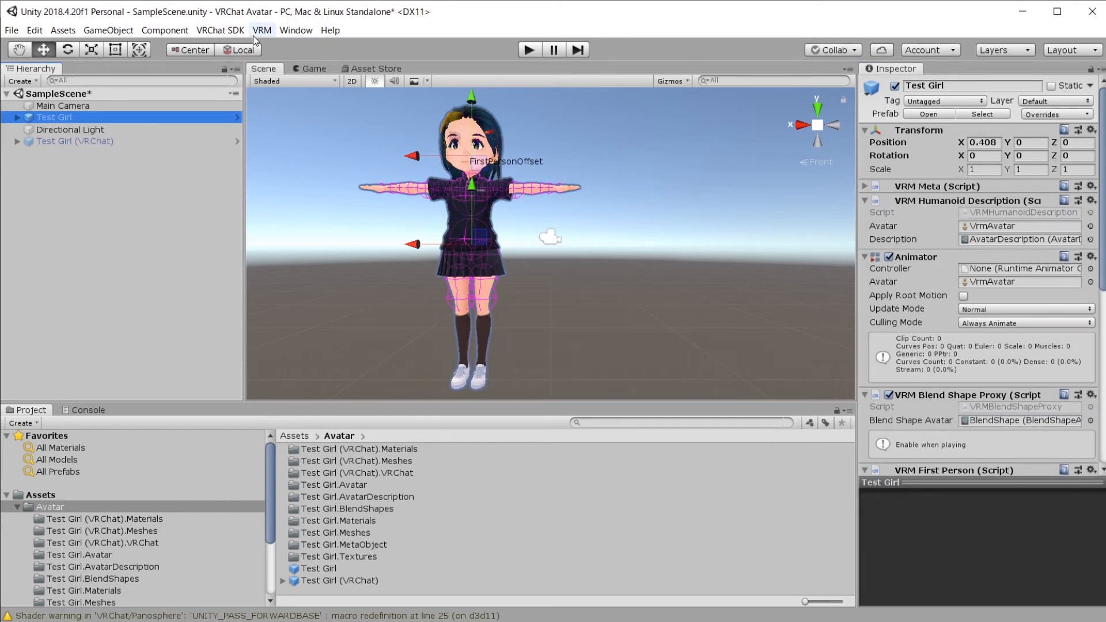
{"action": "left_click", "coordinate": [212, 31]}
{"action": "left_click", "coordinate": [238, 68]}
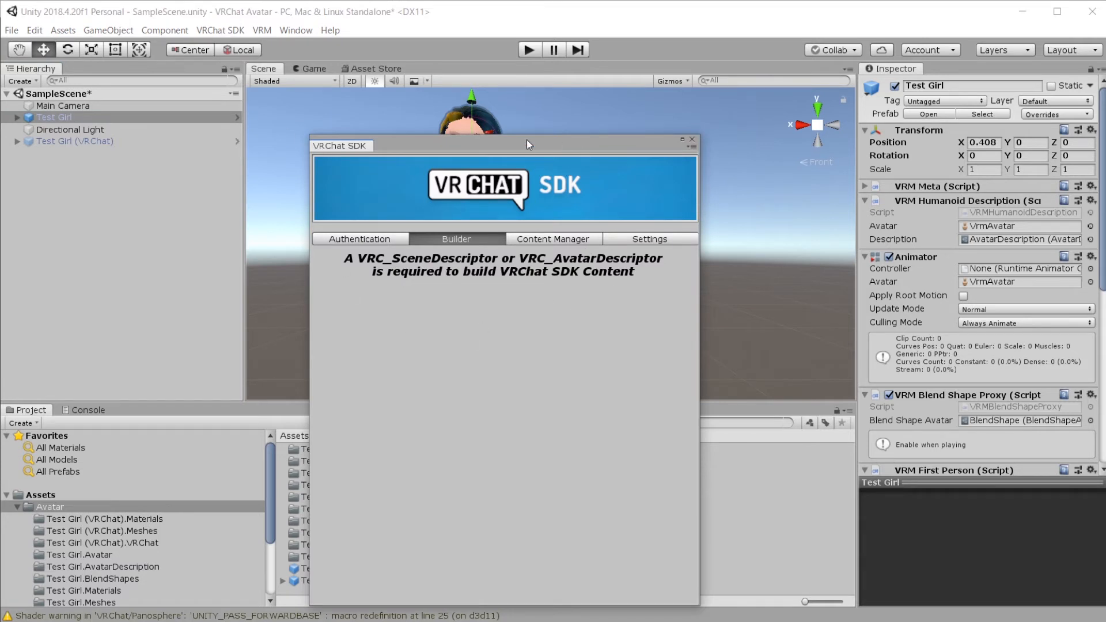
{"action": "left_click_drag", "start_coordinate": [527, 140], "coordinate": [535, 112]}
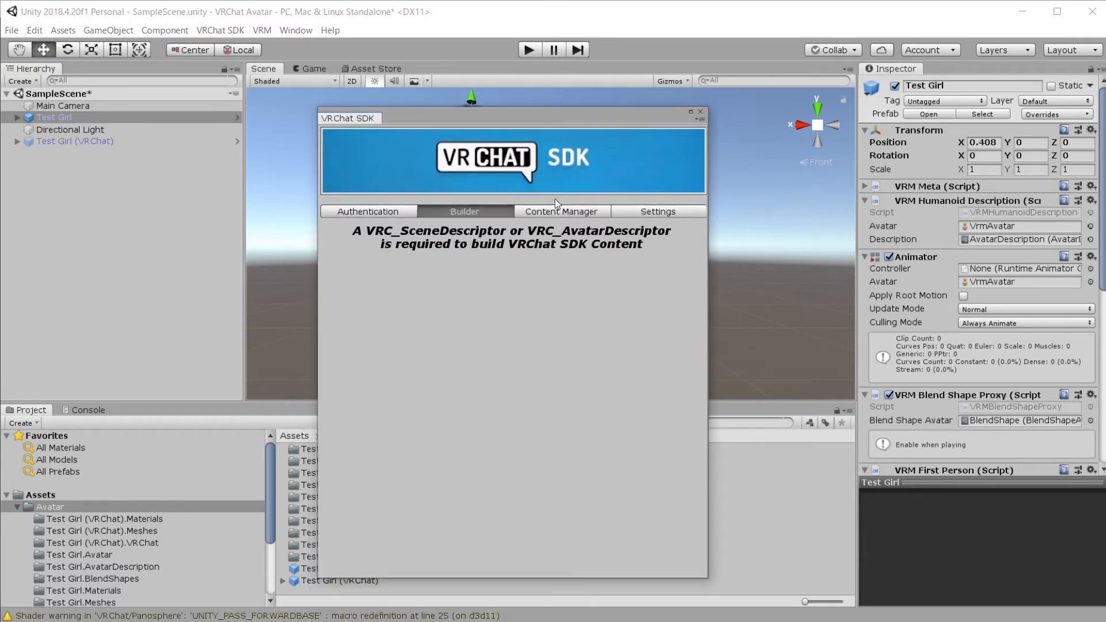
{"action": "left_click", "coordinate": [701, 112]}
Step: Add a VRC_Avatar Descriptor component to Test Girl
{"action": "scroll", "coordinate": [980, 346], "scroll_direction": "down", "scroll_amount": 10}
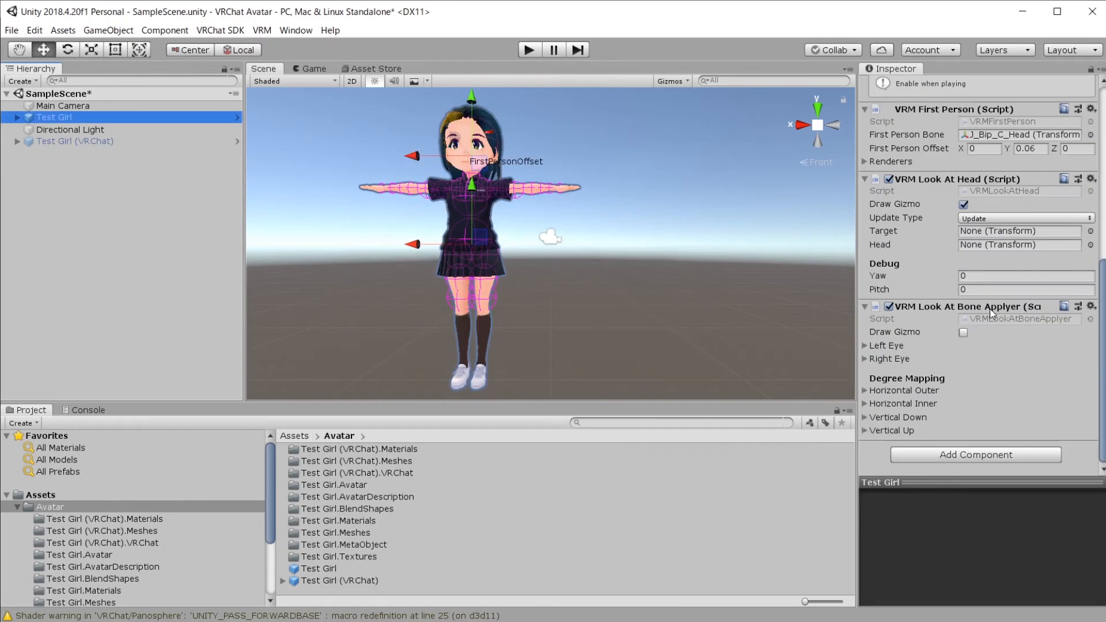
{"action": "left_click", "coordinate": [981, 456]}
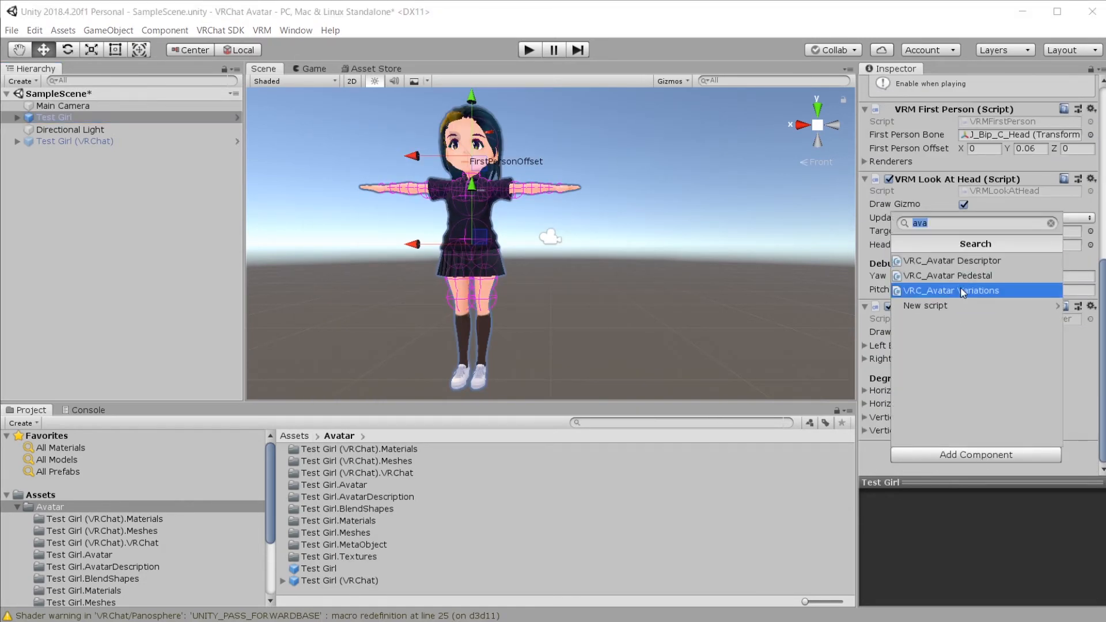
{"action": "left_click", "coordinate": [961, 263]}
{"action": "scroll", "coordinate": [962, 269], "scroll_direction": "down", "scroll_amount": 5}
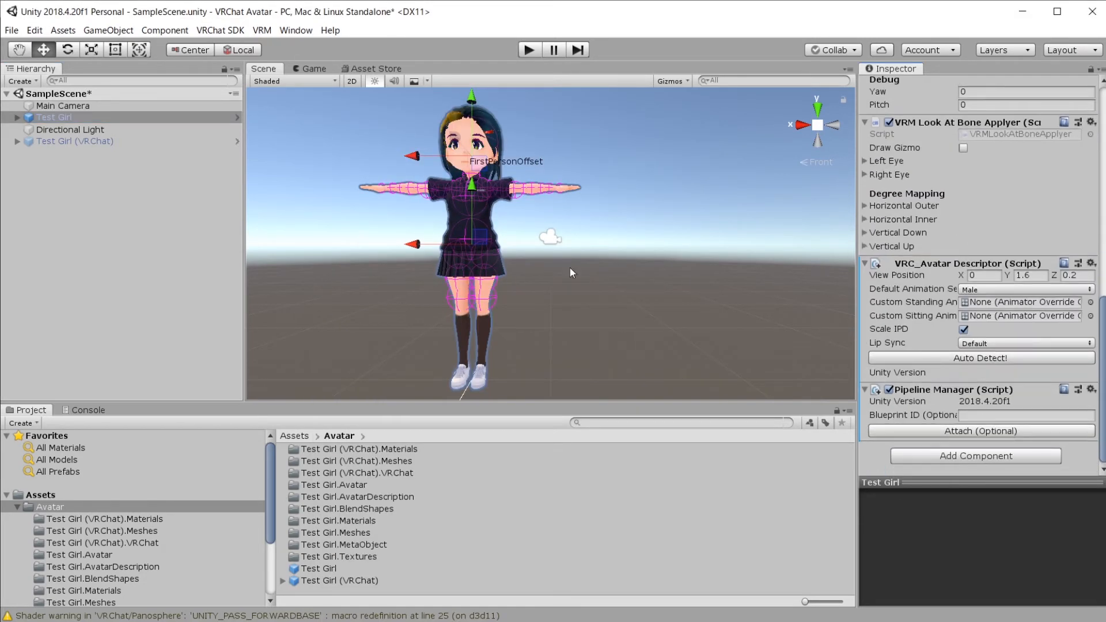
Step: Auto-fix Test Girl's unsupported VRM components in the VRChat SDK control panel
{"action": "left_click", "coordinate": [164, 30]}
{"action": "mouse_move", "coordinate": [220, 30]}
{"action": "left_click", "coordinate": [226, 65]}
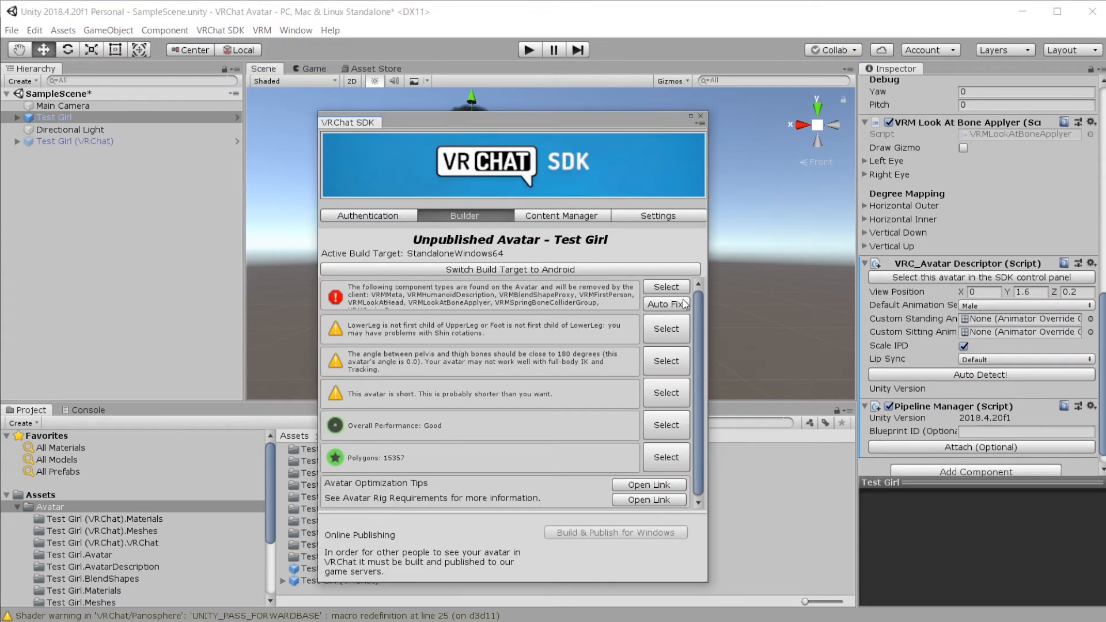
{"action": "left_click", "coordinate": [666, 305]}
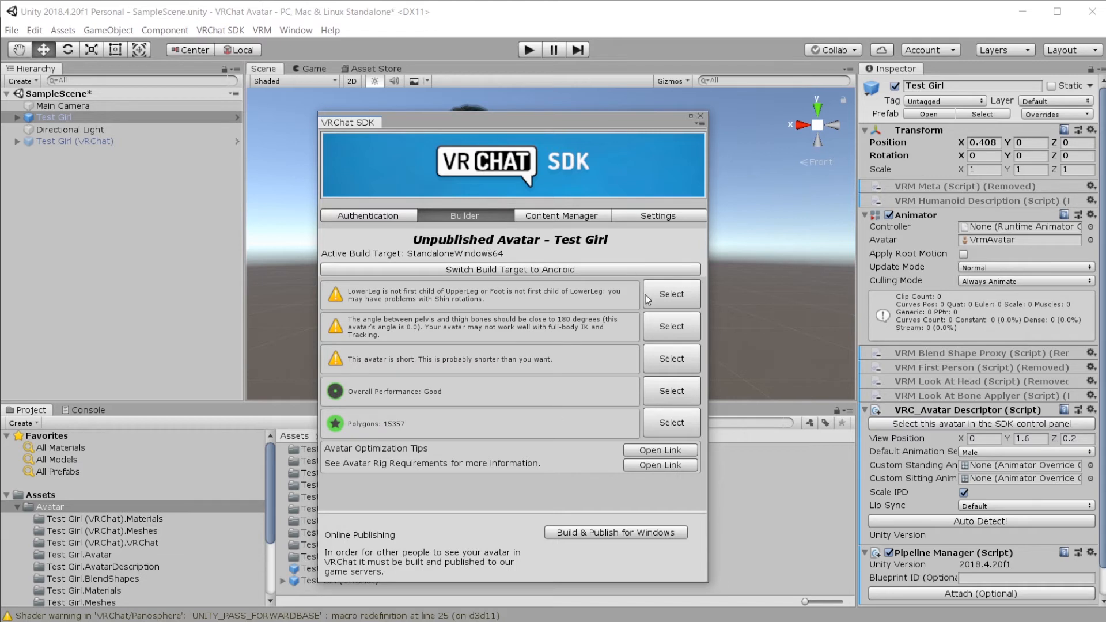
{"action": "left_click", "coordinate": [701, 116]}
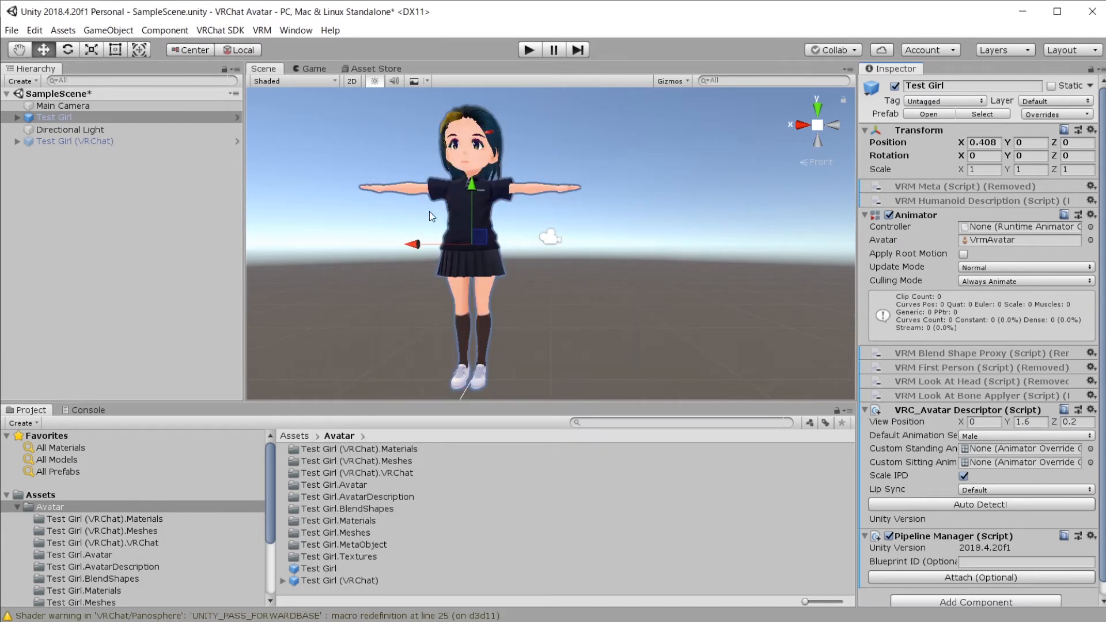
Step: Deactivate the original Test Girl, activate Test Girl (VRChat), and review its SDK build checks
{"action": "left_click", "coordinate": [82, 141]}
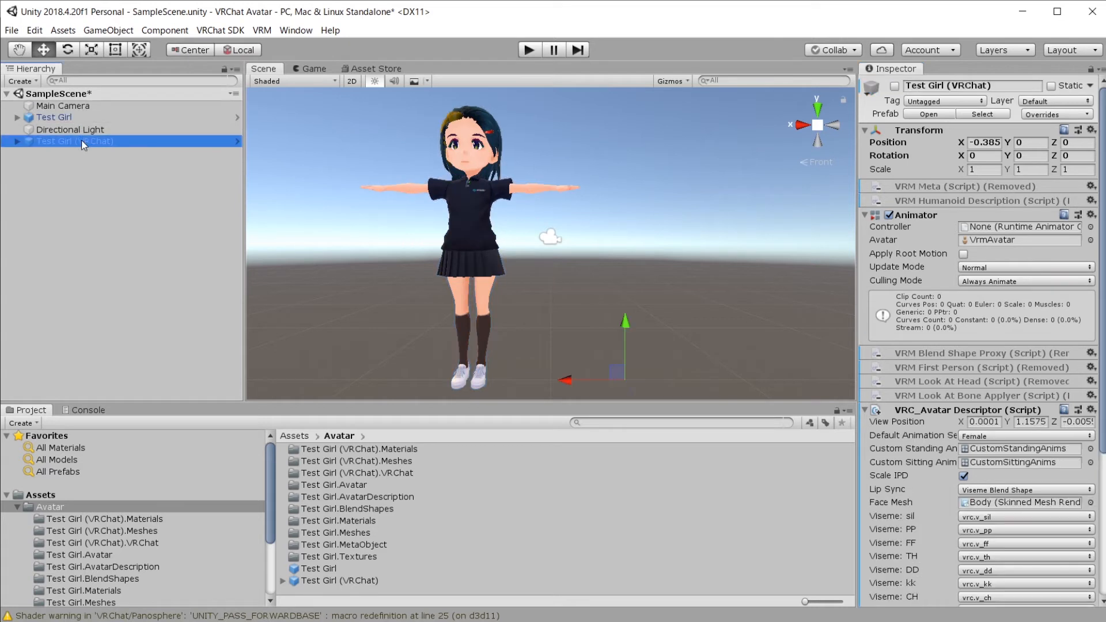
{"action": "left_click", "coordinate": [201, 117]}
{"action": "left_click", "coordinate": [895, 86]}
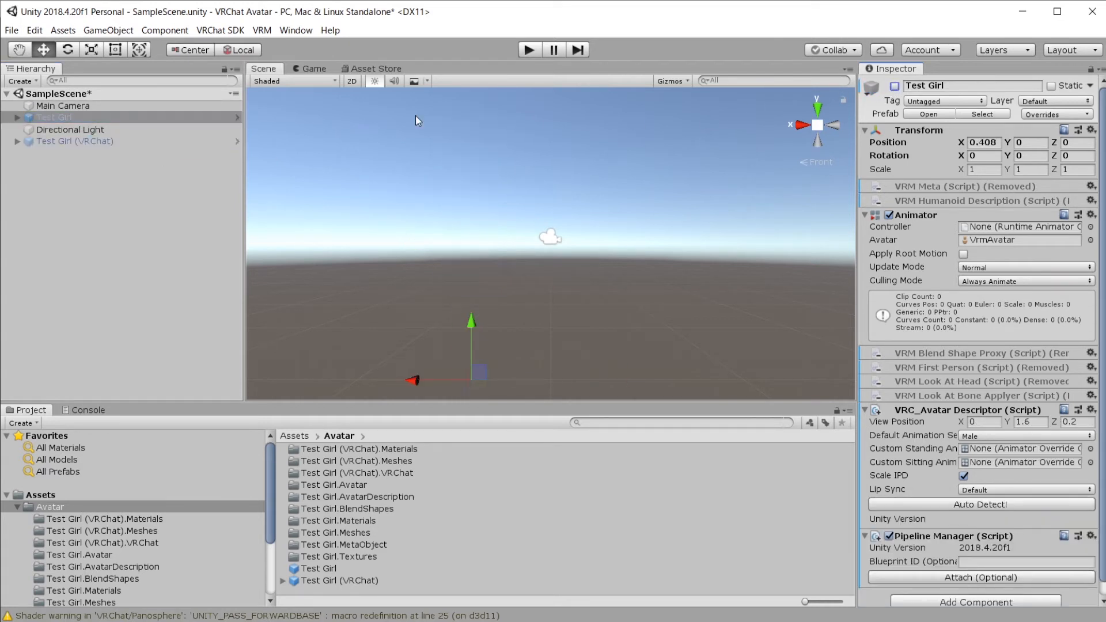
{"action": "left_click", "coordinate": [74, 141]}
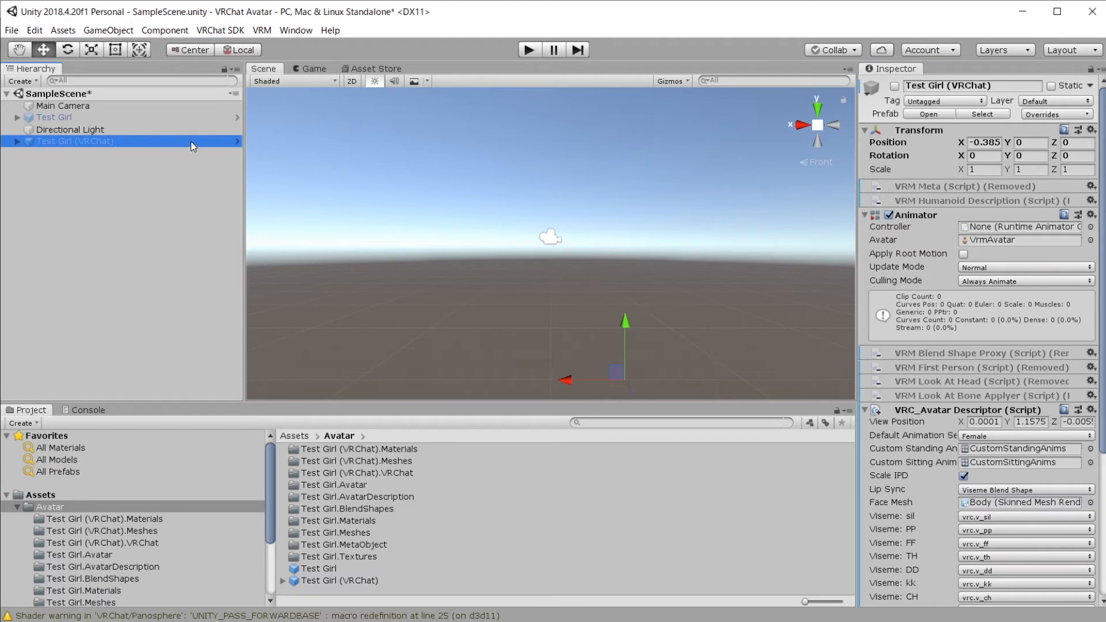
{"action": "left_click", "coordinate": [894, 86]}
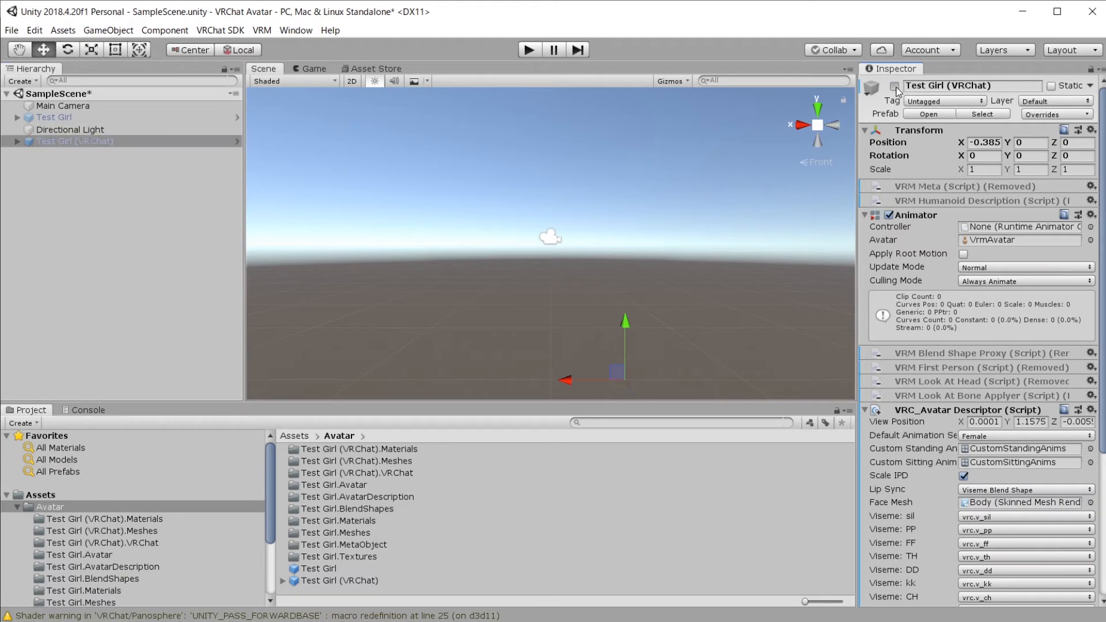
{"action": "left_click", "coordinate": [220, 30]}
{"action": "mouse_move", "coordinate": [262, 30]}
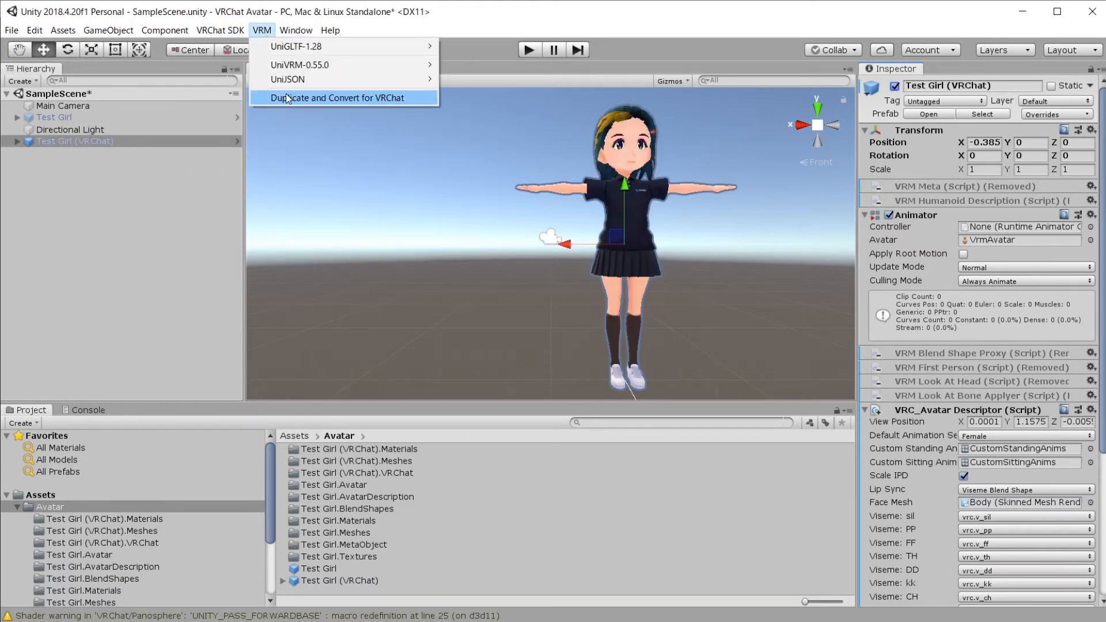
{"action": "left_click", "coordinate": [240, 61]}
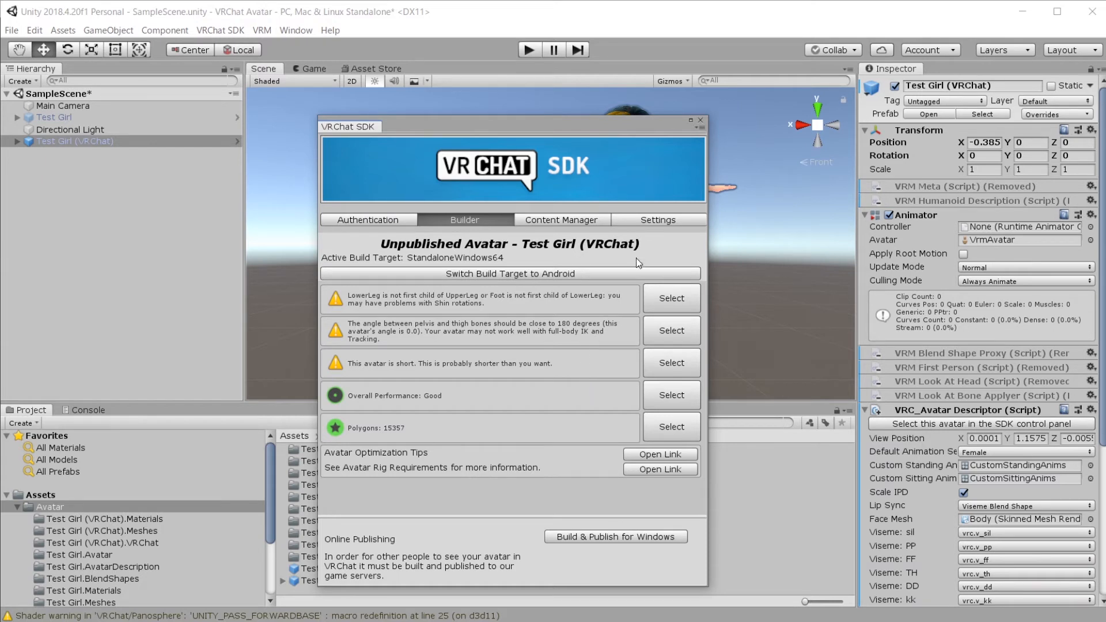
Step: Deactivate Test Girl (VRChat) and reactivate the original Test Girl
{"action": "left_click", "coordinate": [701, 120]}
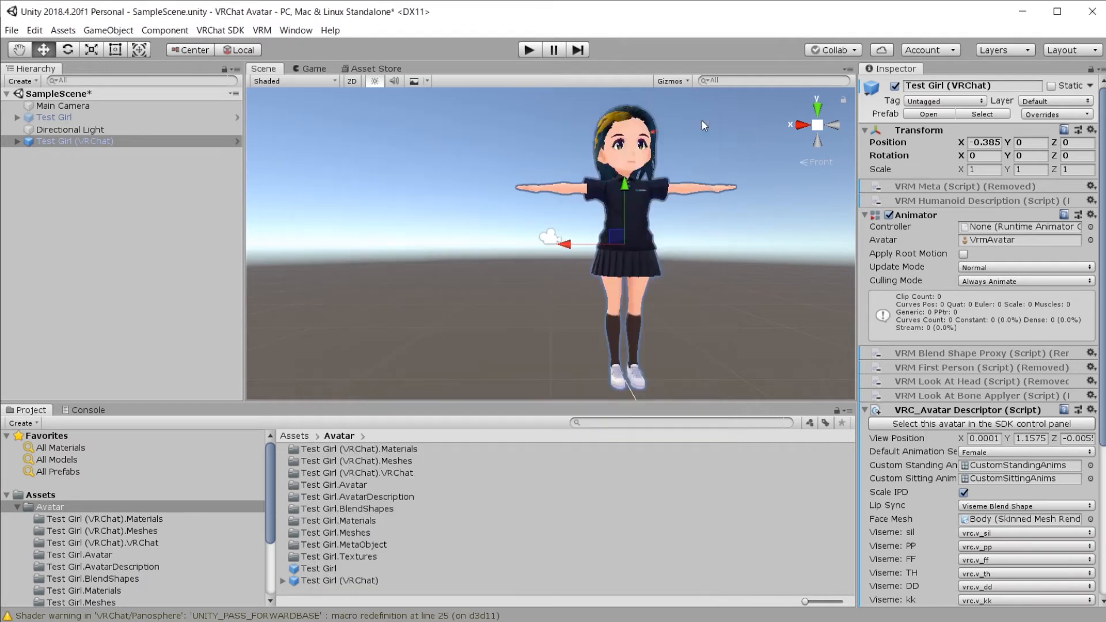
{"action": "left_click", "coordinate": [122, 116]}
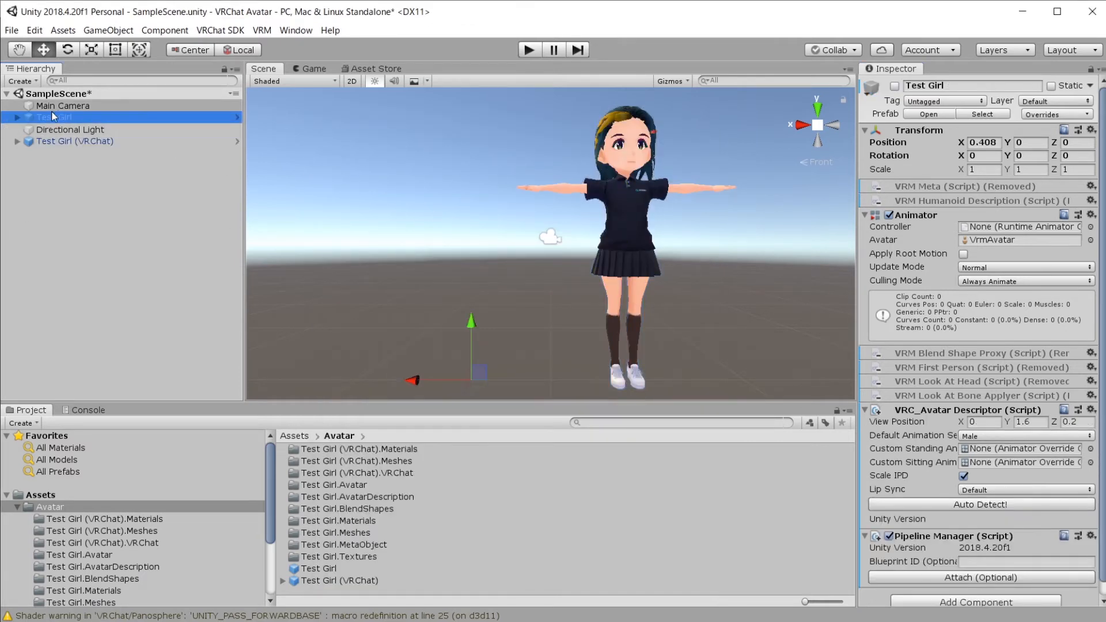
{"action": "left_click", "coordinate": [189, 143]}
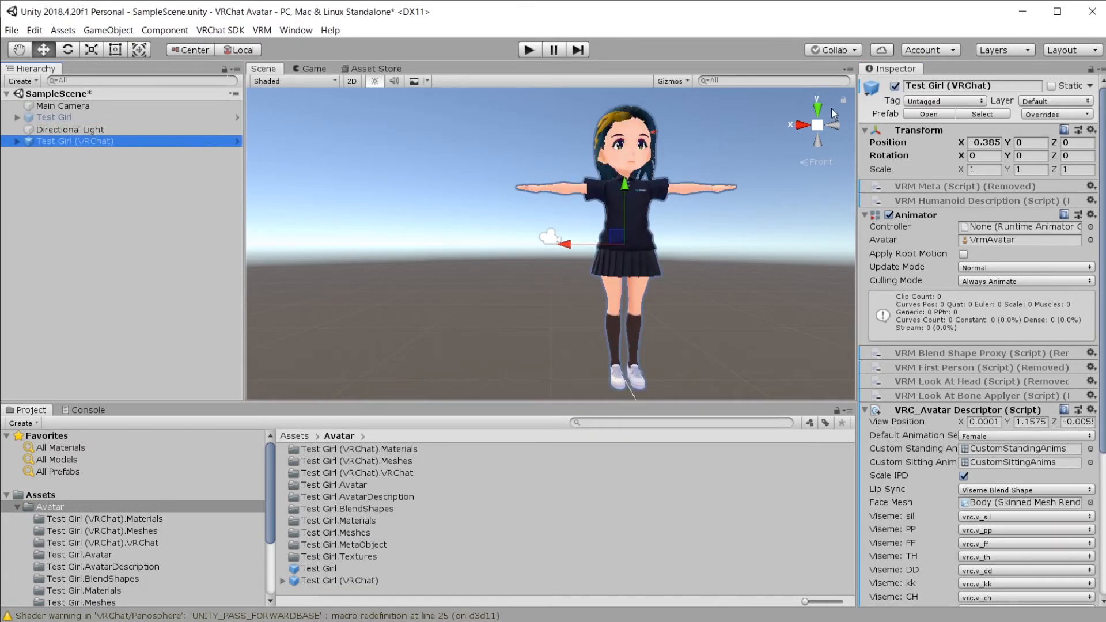
{"action": "left_click", "coordinate": [895, 85]}
{"action": "left_click", "coordinate": [185, 109]}
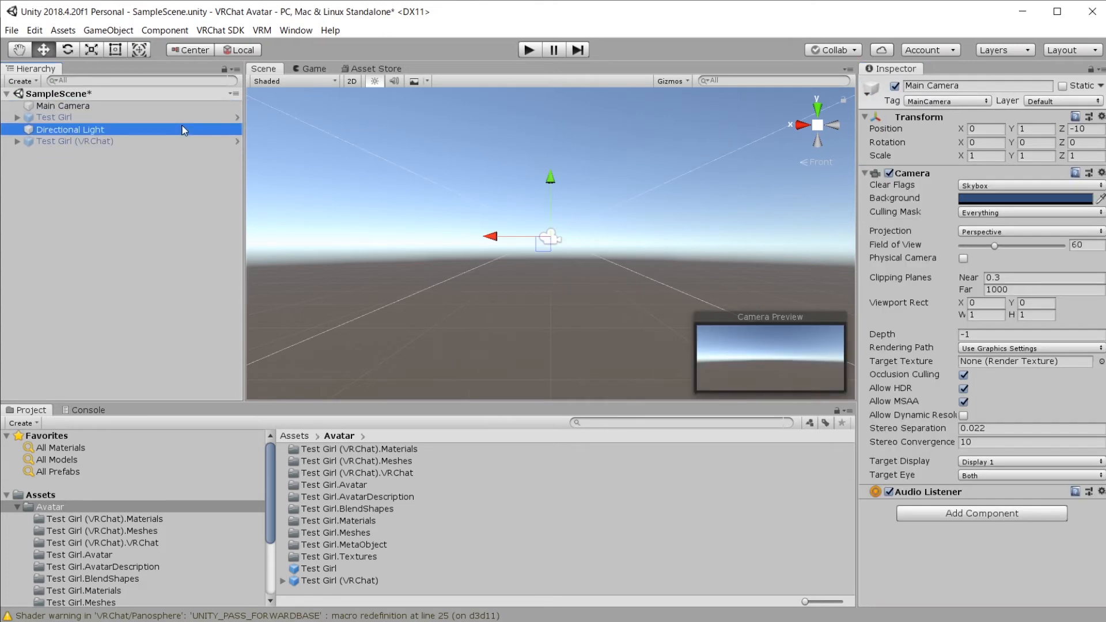
{"action": "left_click", "coordinate": [186, 117]}
{"action": "left_click", "coordinate": [895, 85]}
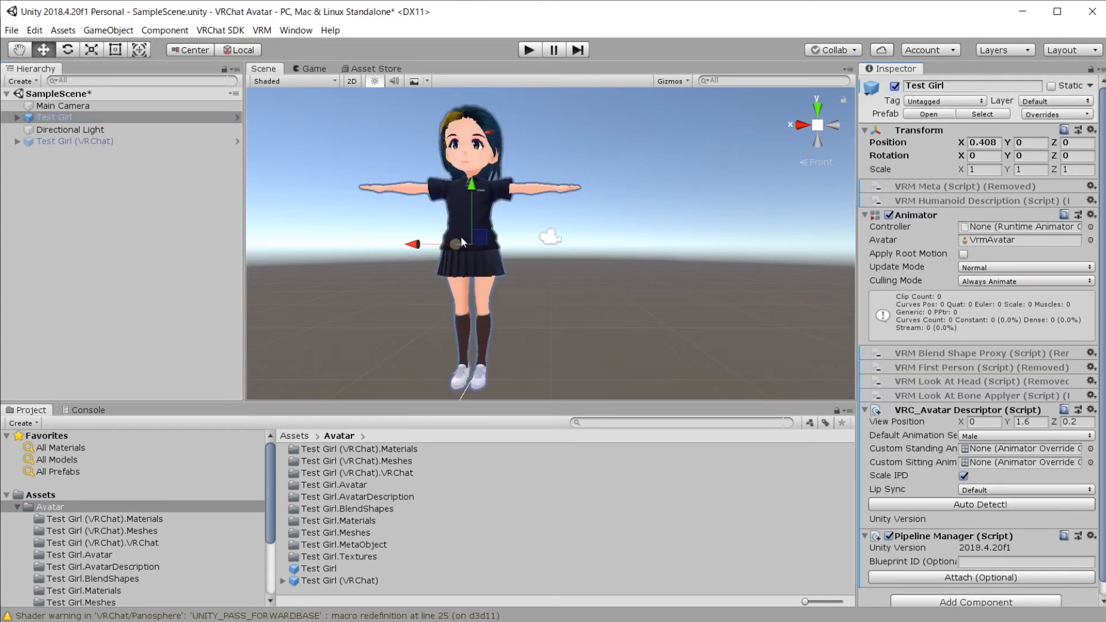
Step: Set Test Girl's Position X to 0 and view its build checks in the SDK control panel
{"action": "left_click", "coordinate": [984, 143]}
{"action": "type", "text": "0"}
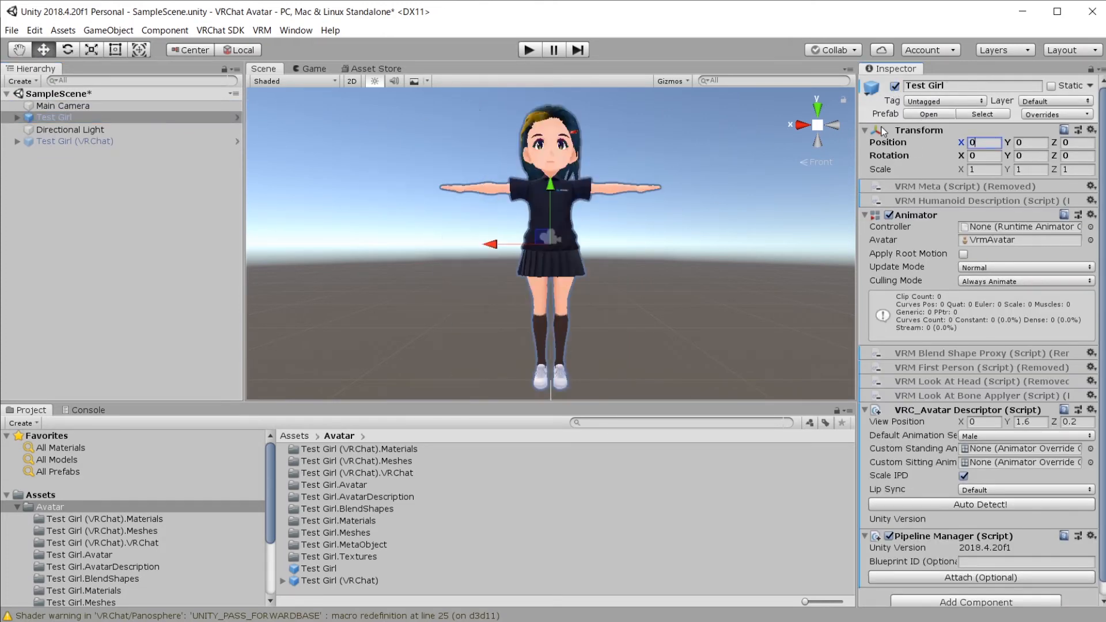
{"action": "key", "text": "Tab"}
{"action": "left_click", "coordinate": [673, 273]}
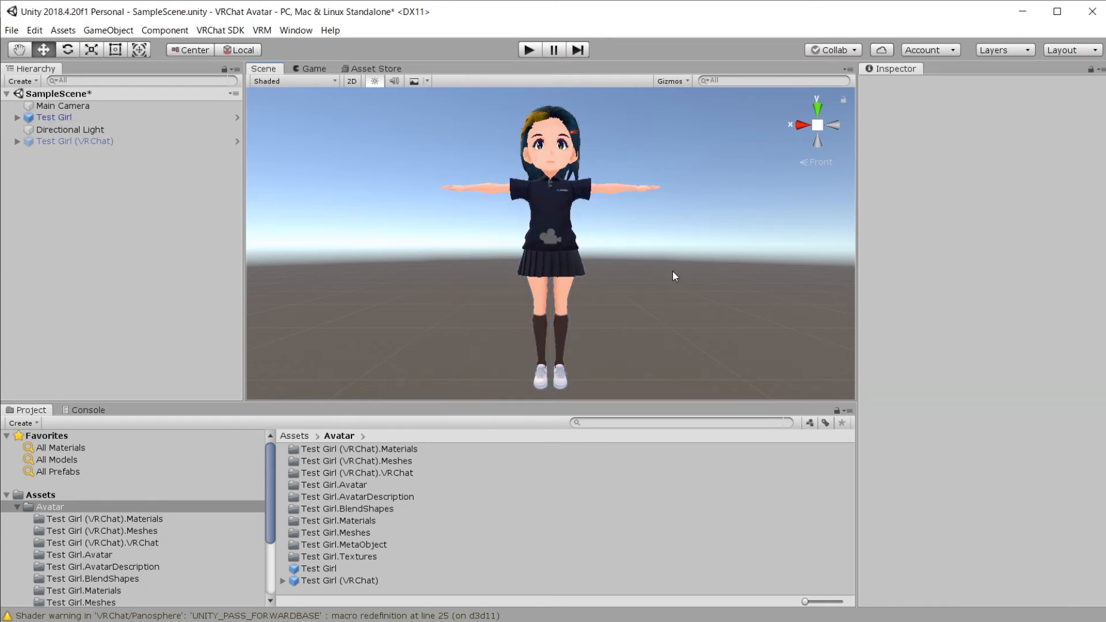
{"action": "left_click", "coordinate": [577, 158]}
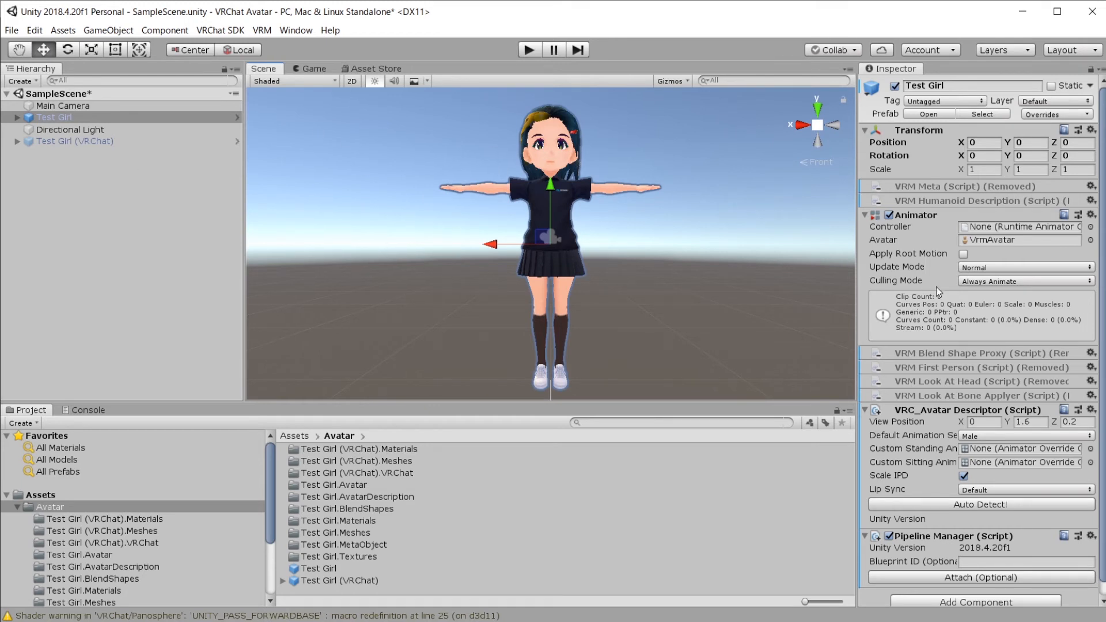
{"action": "scroll", "coordinate": [966, 322], "scroll_direction": "down", "scroll_amount": 1}
{"action": "scroll", "coordinate": [966, 321], "scroll_direction": "up", "scroll_amount": 1}
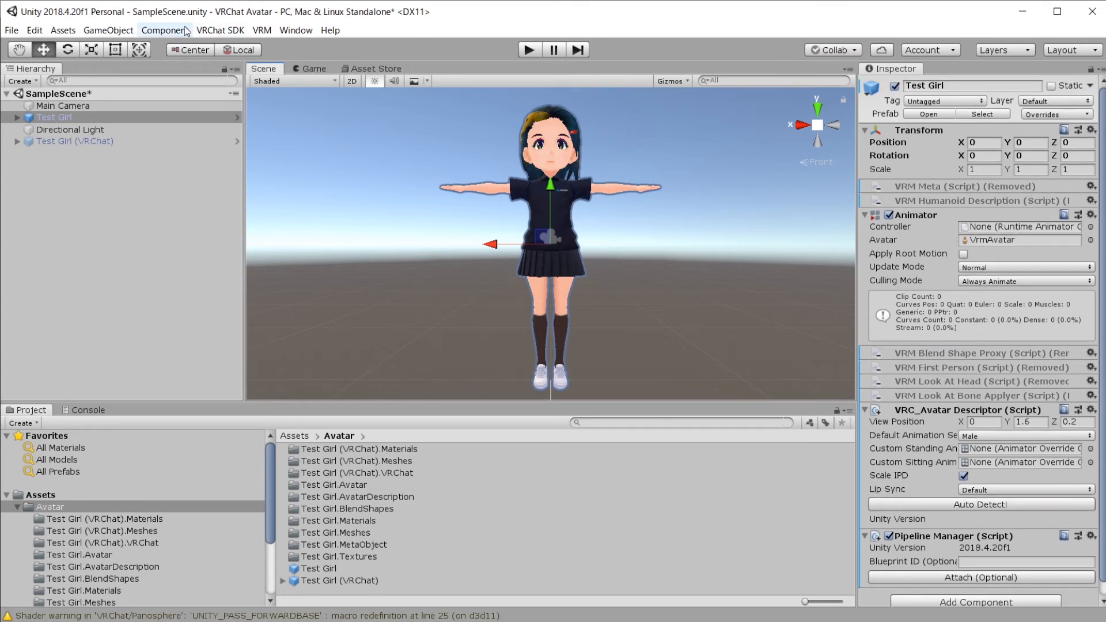
{"action": "left_click", "coordinate": [221, 31]}
{"action": "left_click", "coordinate": [242, 65]}
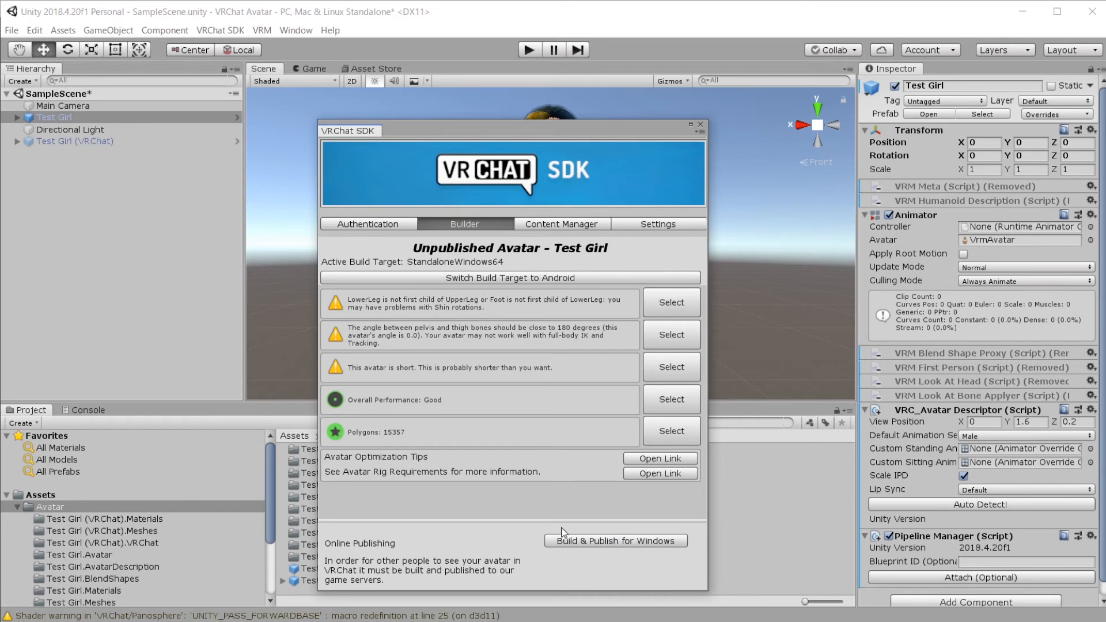
Step: Build and publish the original Test Girl for Windows and bring the upload form into view
{"action": "left_click", "coordinate": [624, 543]}
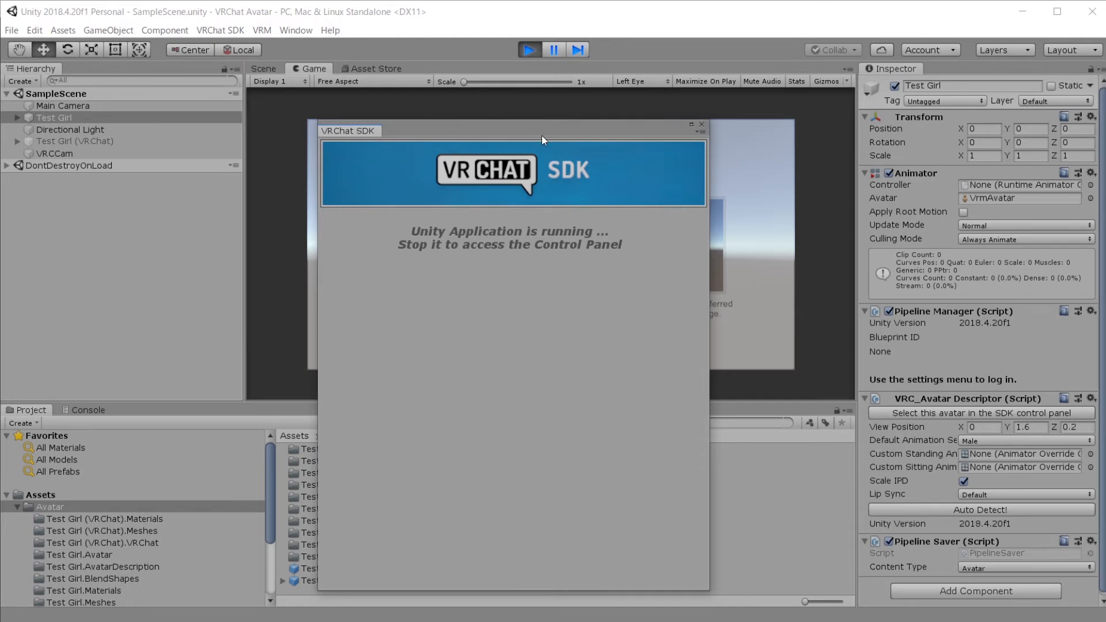
{"action": "left_click_drag", "start_coordinate": [541, 136], "coordinate": [159, 81]}
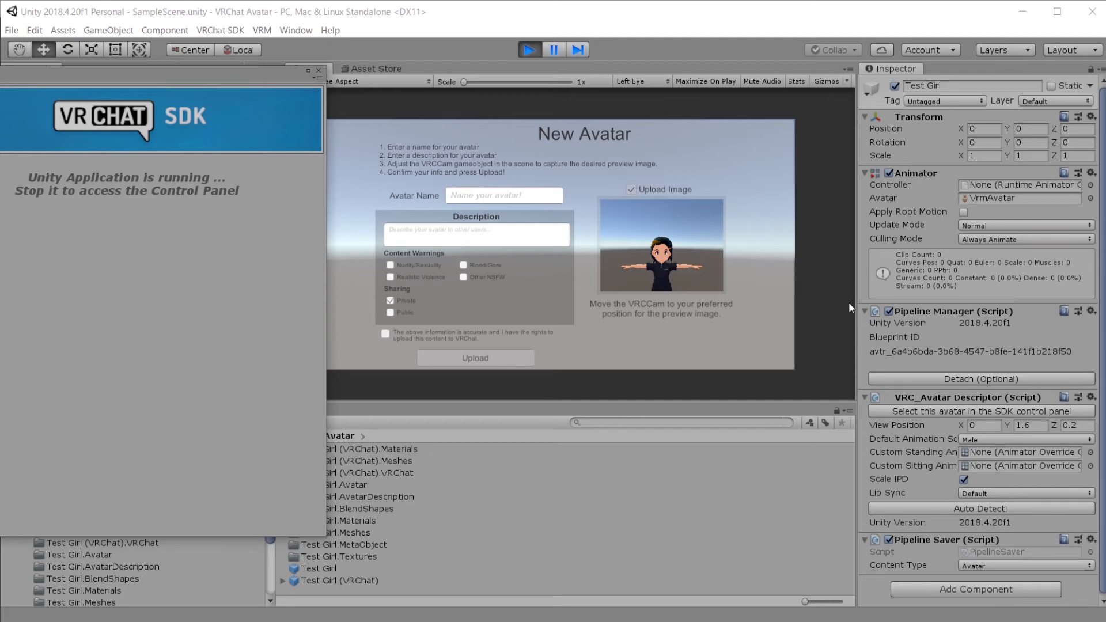
{"action": "left_click", "coordinate": [526, 197]}
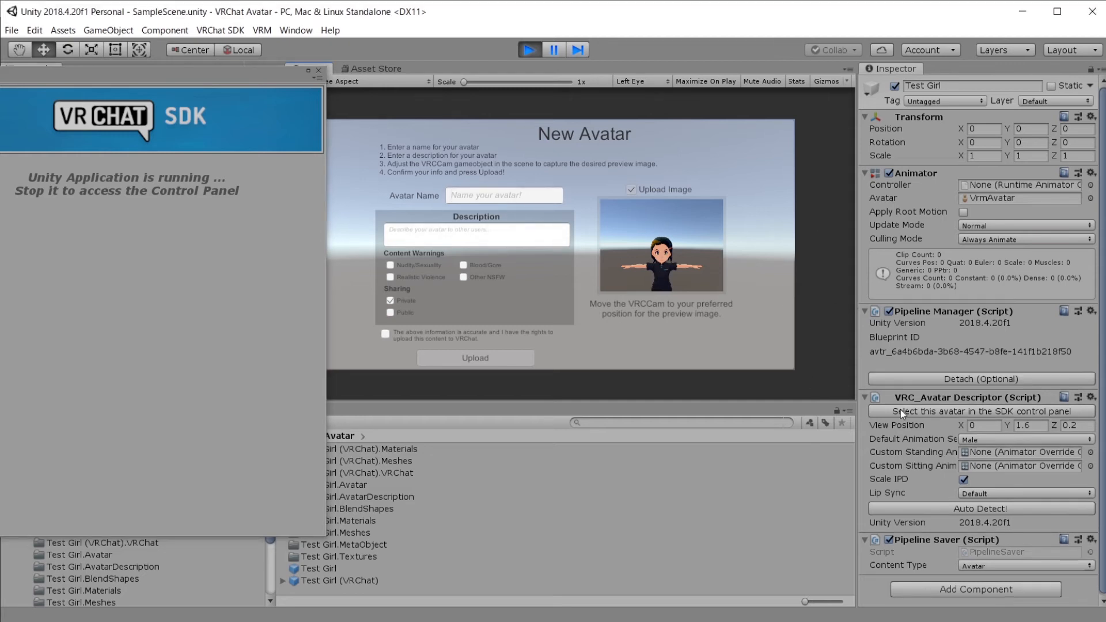
{"action": "left_click_drag", "start_coordinate": [858, 395], "coordinate": [879, 523]}
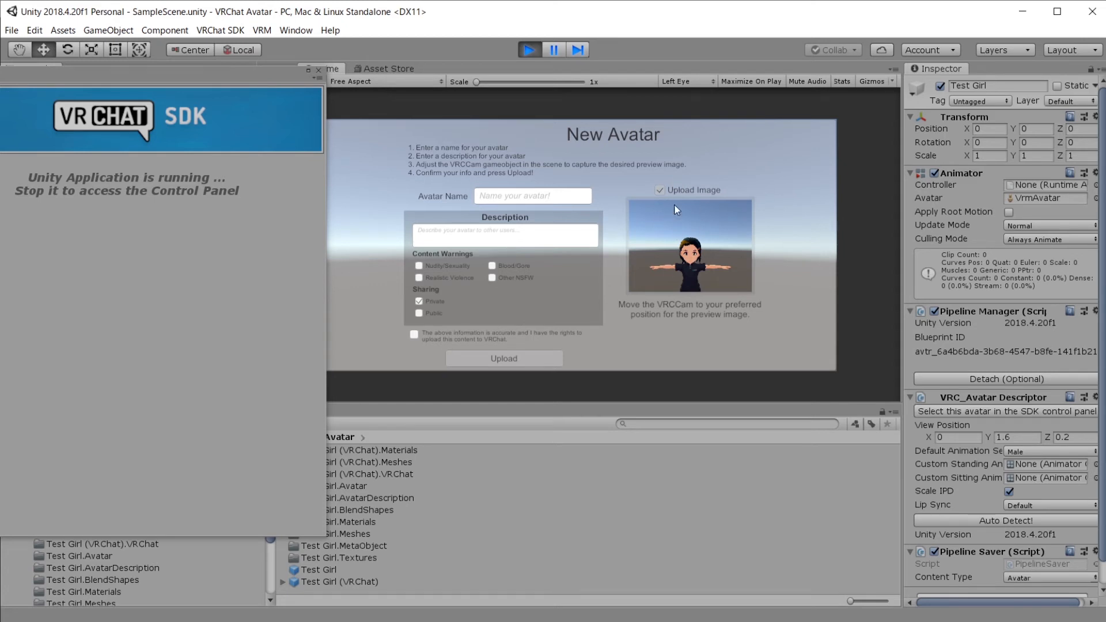
Step: Name the avatar 'Test Girl (pre-convert)', confirm upload rights, and upload it
{"action": "left_click", "coordinate": [537, 196]}
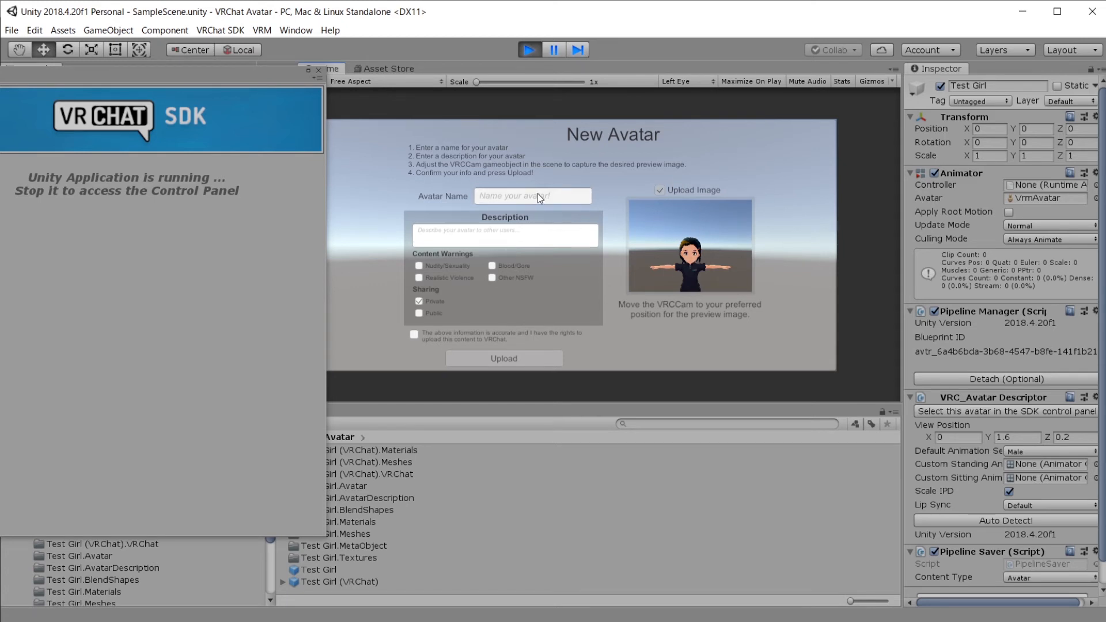
{"action": "type", "text": "Test Girl (pre-convert"}
{"action": "left_click", "coordinate": [414, 334]}
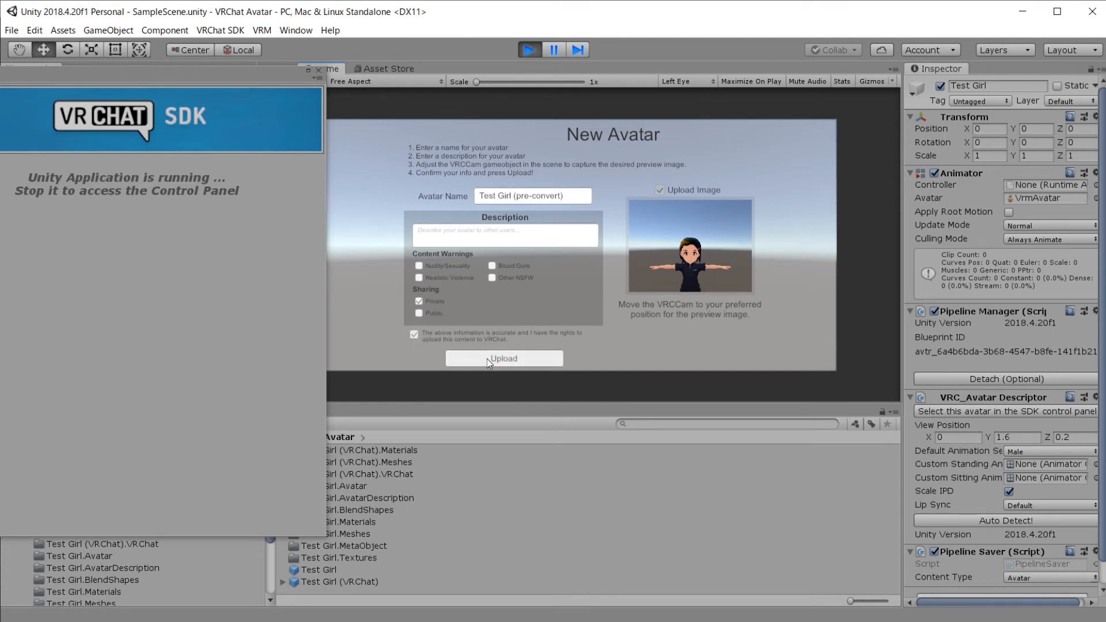
{"action": "left_click", "coordinate": [488, 359]}
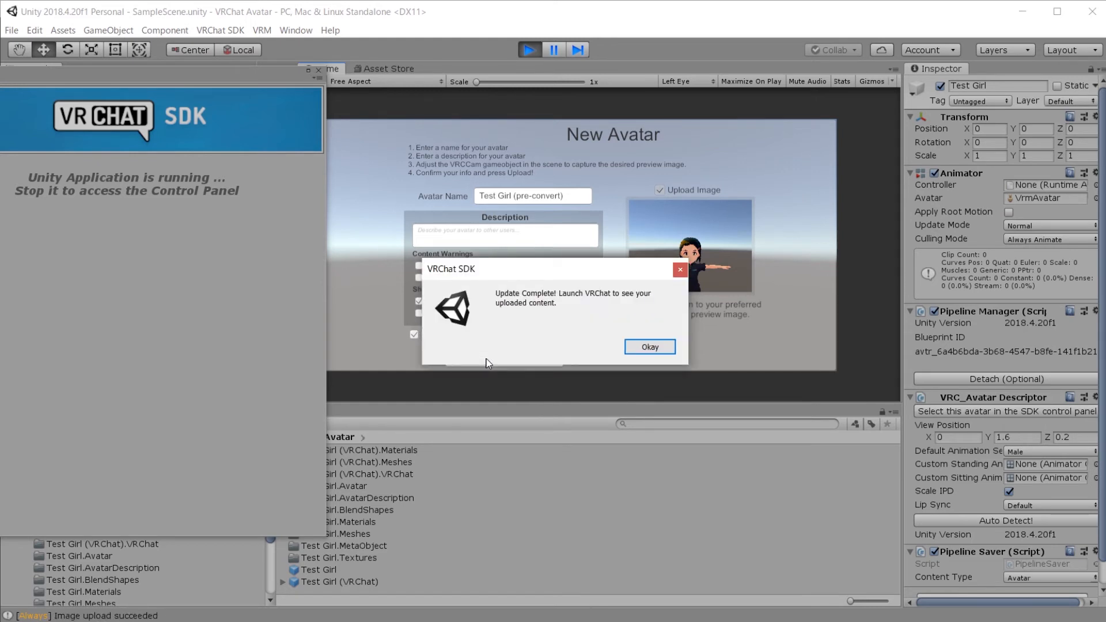
{"action": "left_click", "coordinate": [649, 346]}
{"action": "left_click_drag", "start_coordinate": [246, 77], "coordinate": [513, 100]}
{"action": "left_click", "coordinate": [591, 90]}
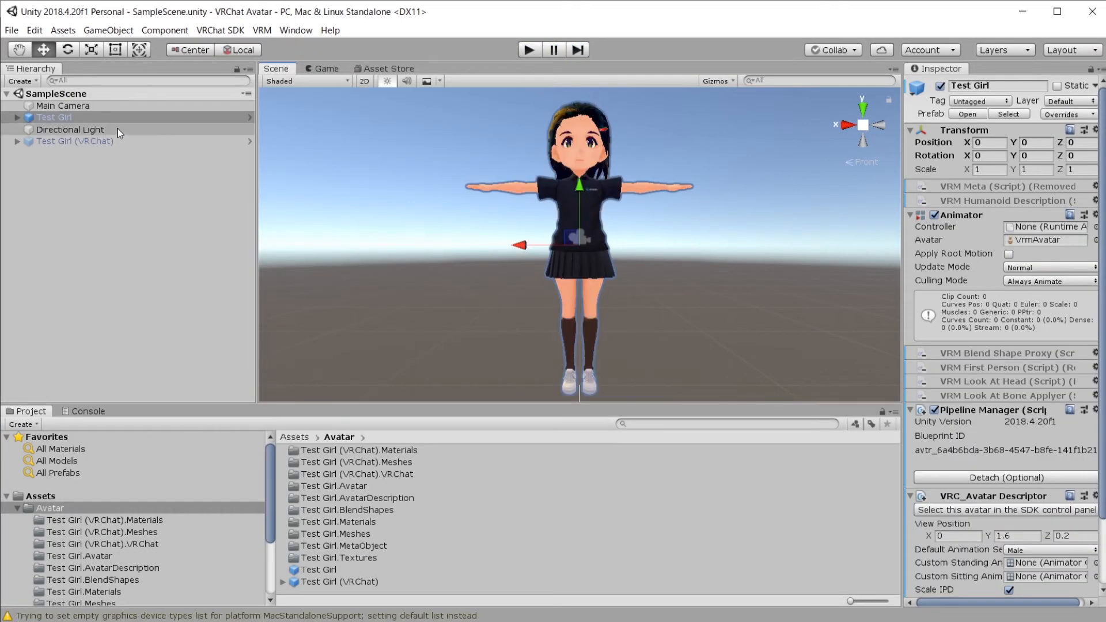
Step: Swap to Test Girl (VRChat) at Position X 0 and open its SDK build checklist
{"action": "left_click", "coordinate": [942, 85]}
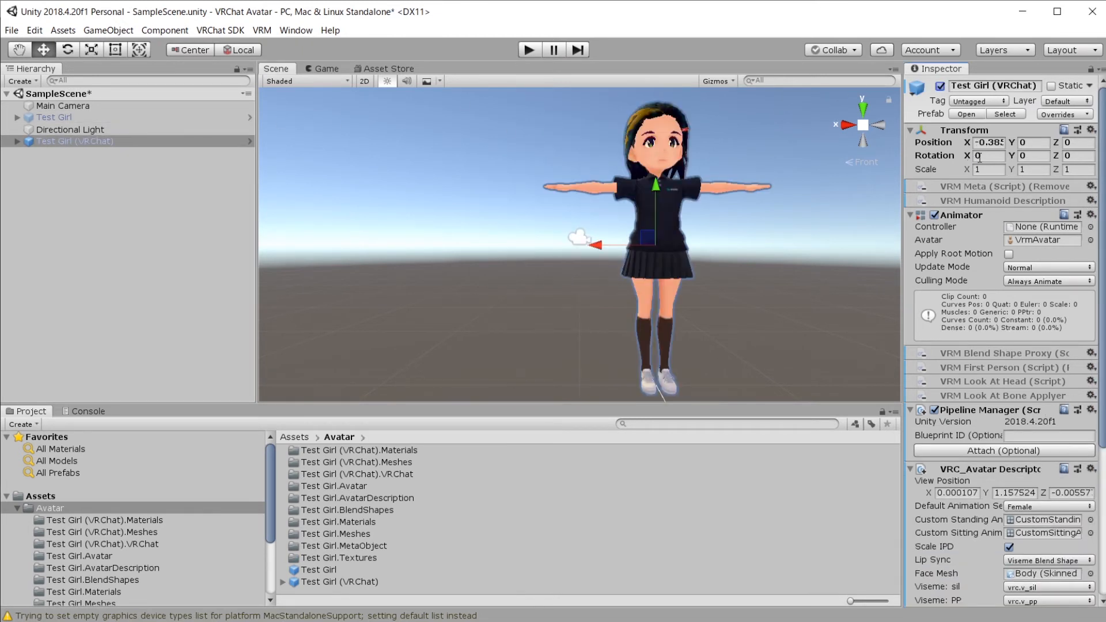
{"action": "left_click", "coordinate": [990, 145]}
{"action": "type", "text": "0"}
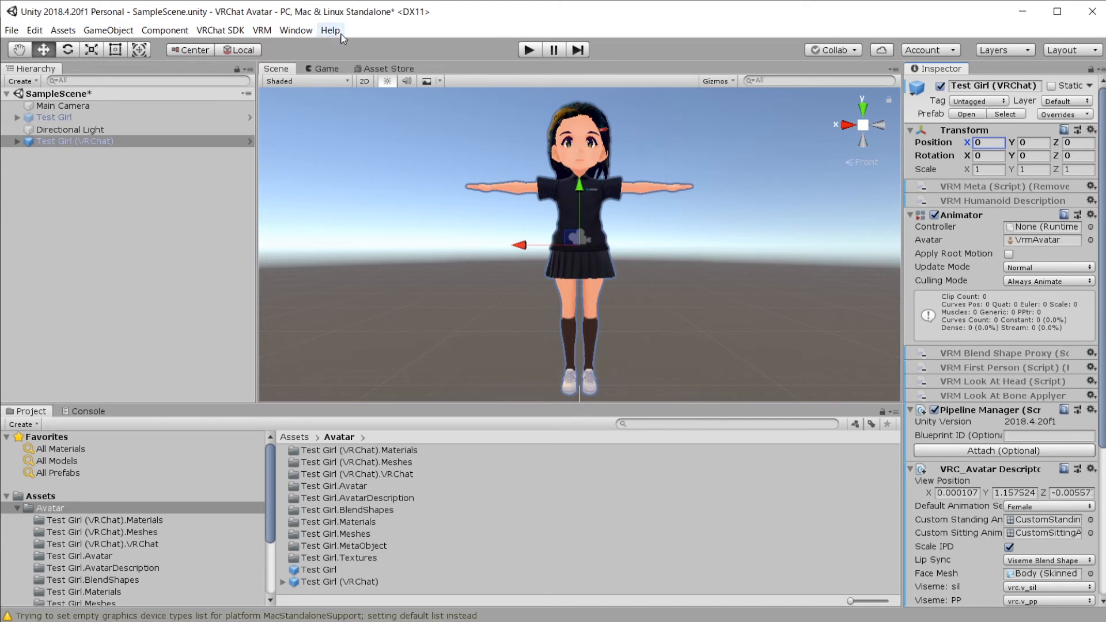
{"action": "left_click", "coordinate": [255, 32]}
{"action": "mouse_move", "coordinate": [242, 36]}
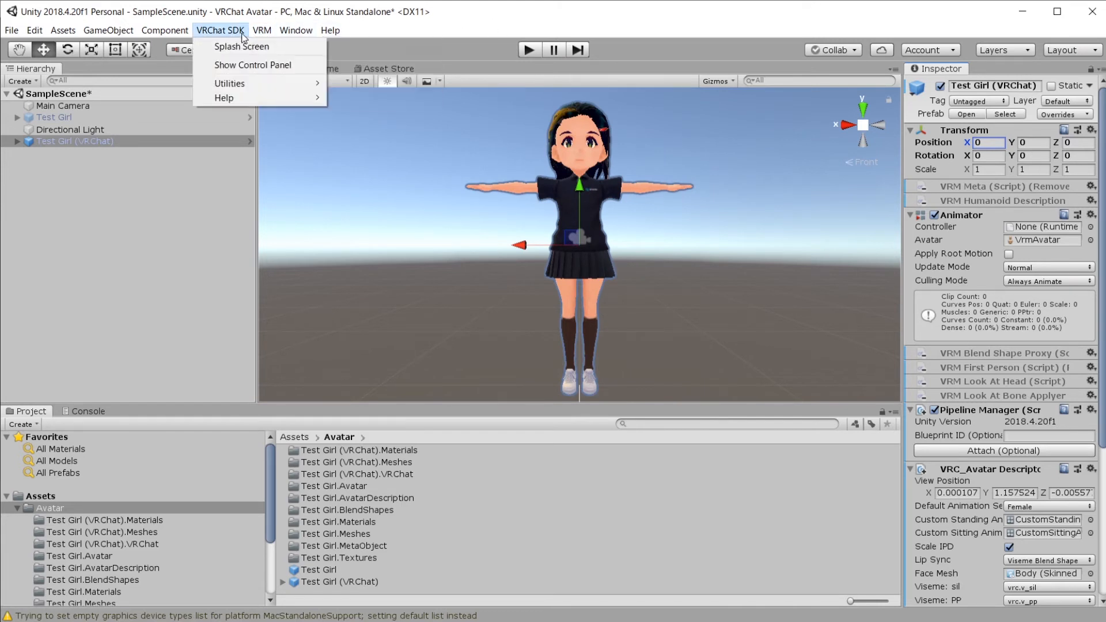
{"action": "left_click", "coordinate": [233, 65]}
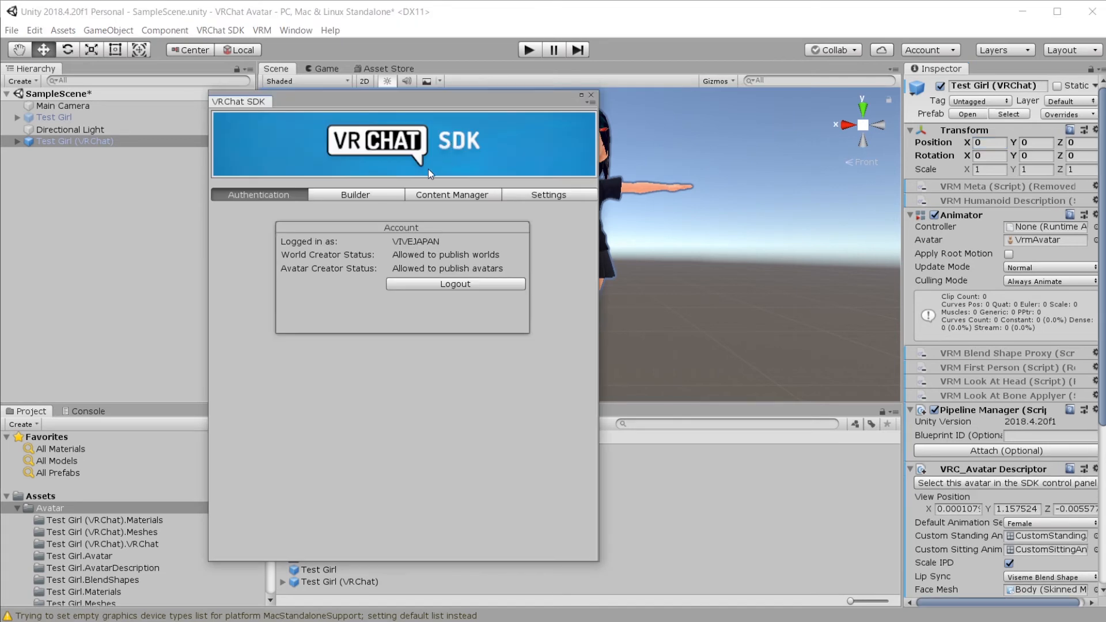
{"action": "left_click", "coordinate": [392, 195]}
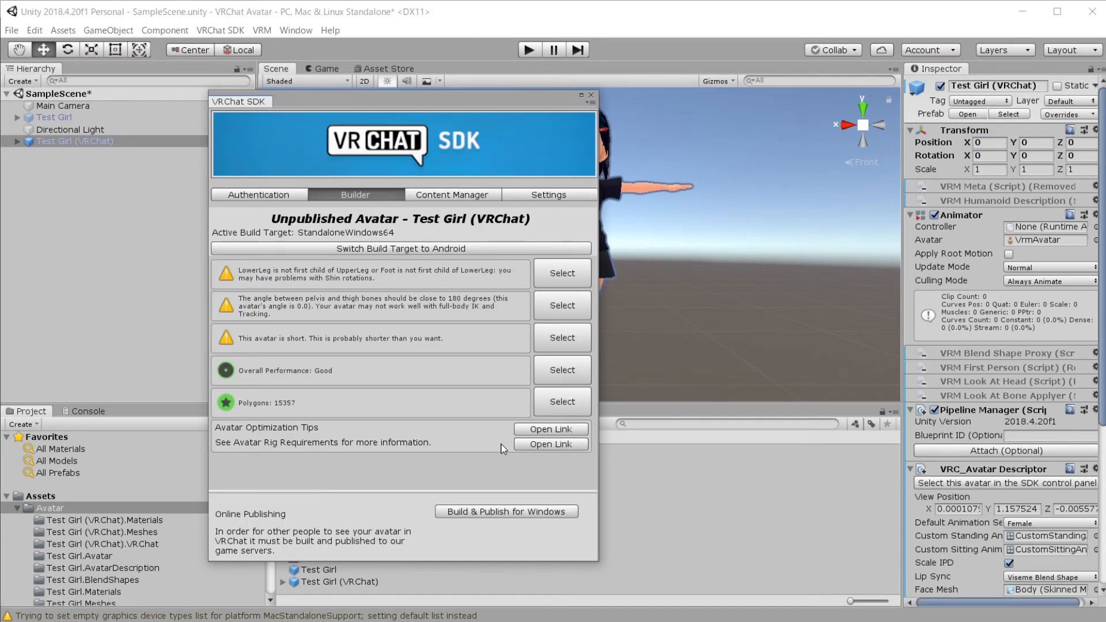
Step: Build and publish it for Windows as 'Test Girl (VRChat)', confirm rights, and upload
{"action": "left_click", "coordinate": [511, 512]}
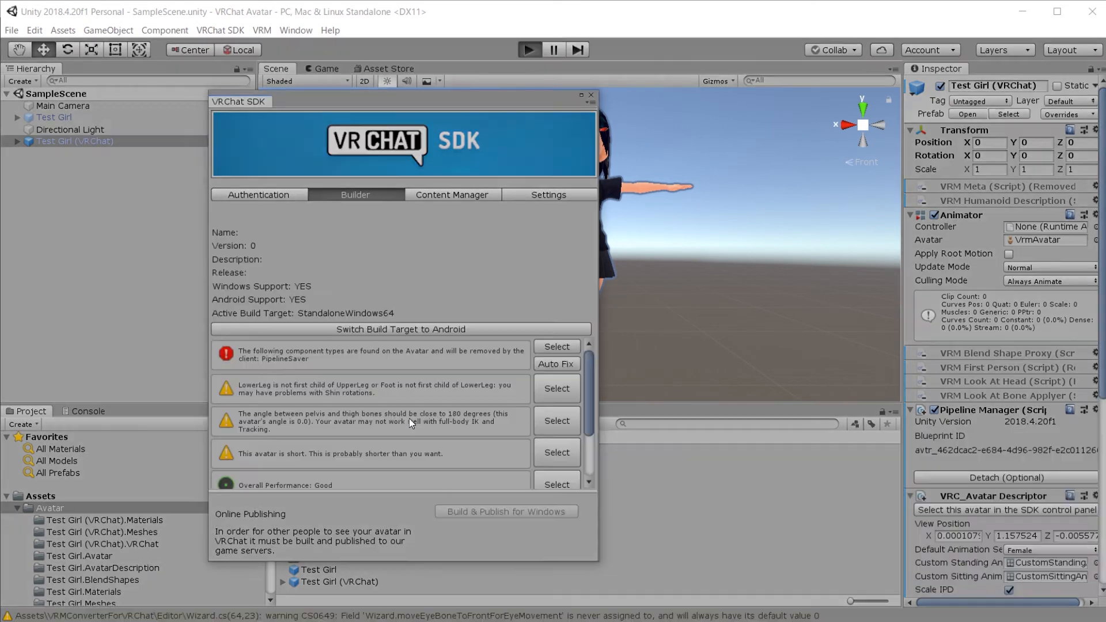
{"action": "left_click_drag", "start_coordinate": [444, 101], "coordinate": [201, 88]}
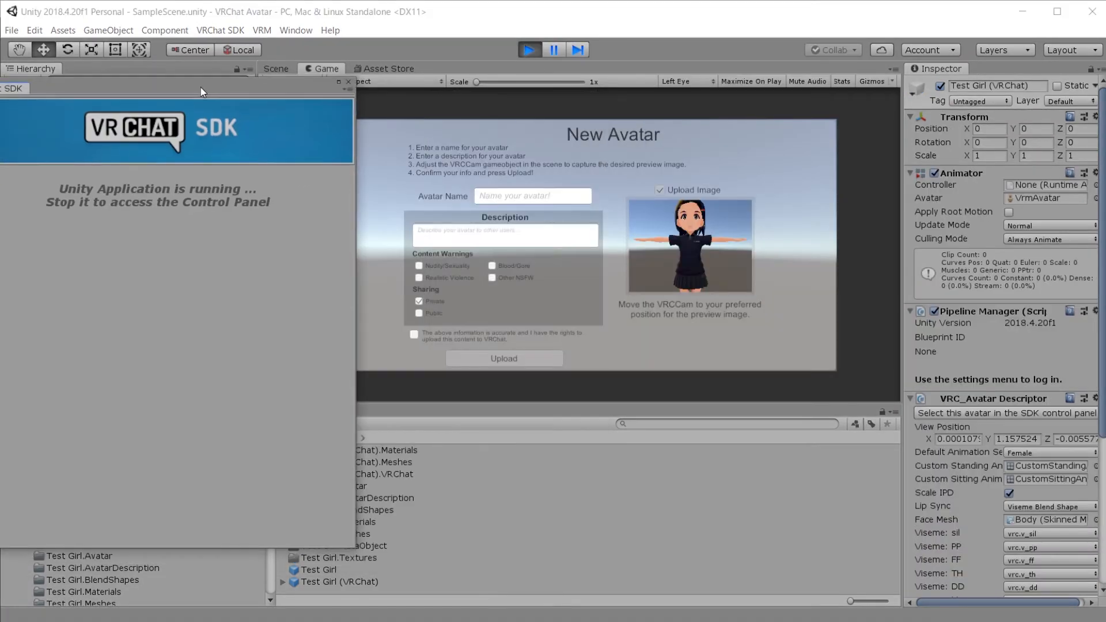
{"action": "left_click", "coordinate": [487, 195]}
{"action": "type", "text": "Test Girl "}
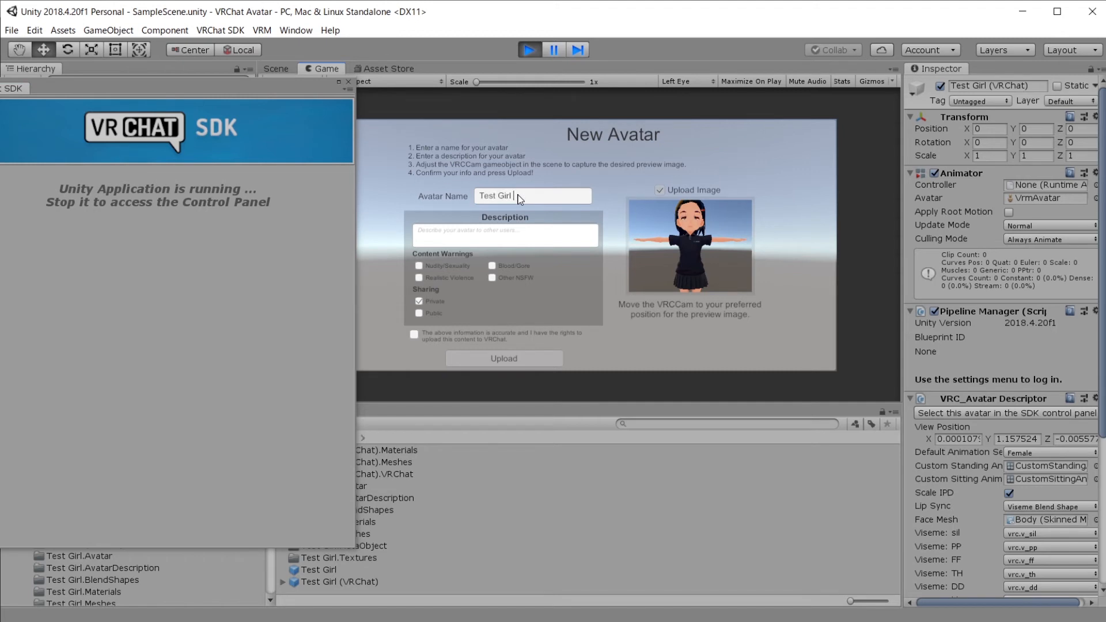
{"action": "type", "text": "(VRChat)"}
{"action": "left_click", "coordinate": [410, 336]}
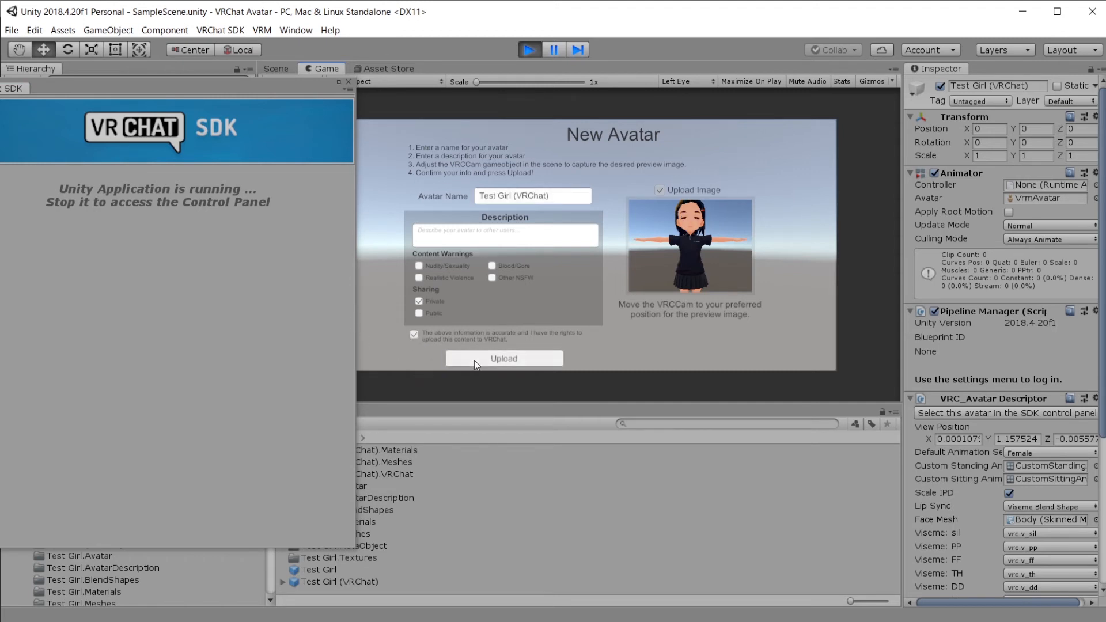
{"action": "left_click", "coordinate": [483, 361]}
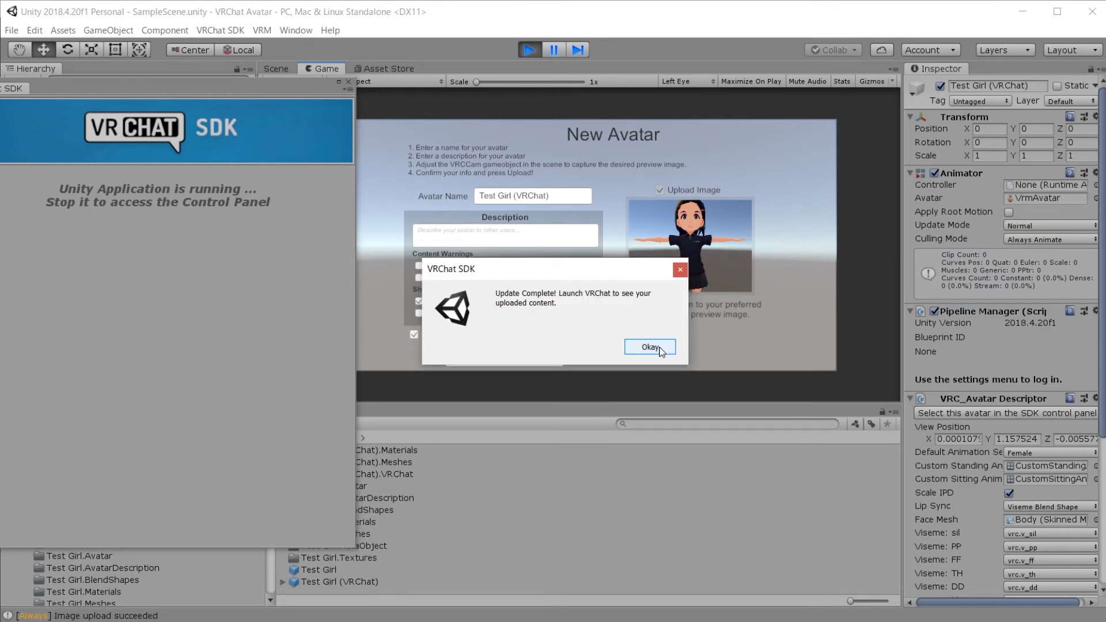
{"action": "left_click", "coordinate": [661, 352]}
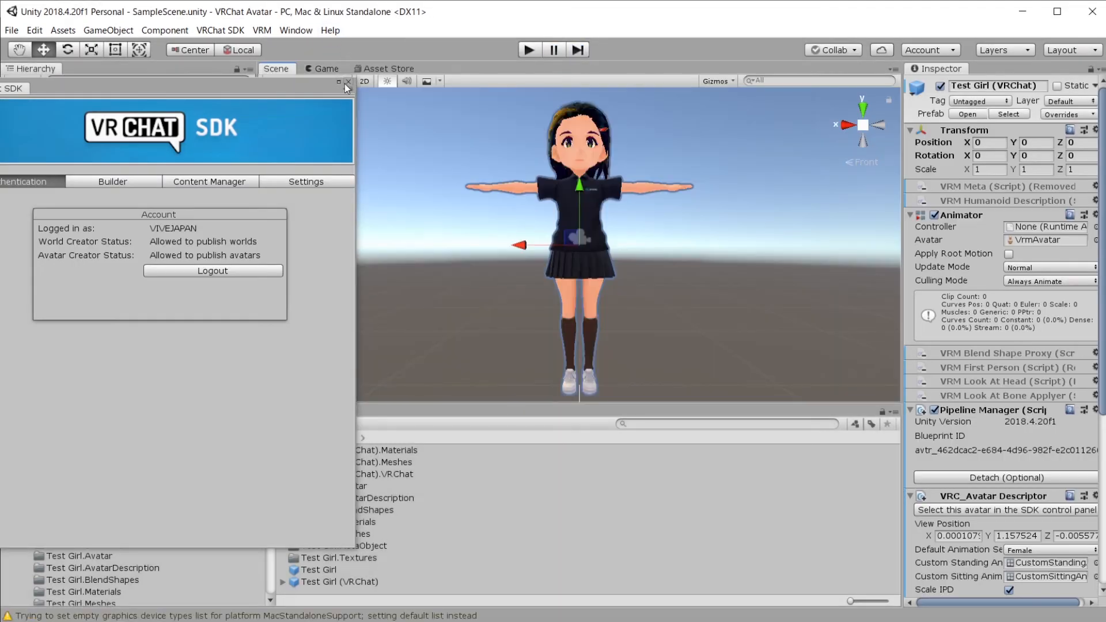
{"action": "left_click", "coordinate": [348, 82]}
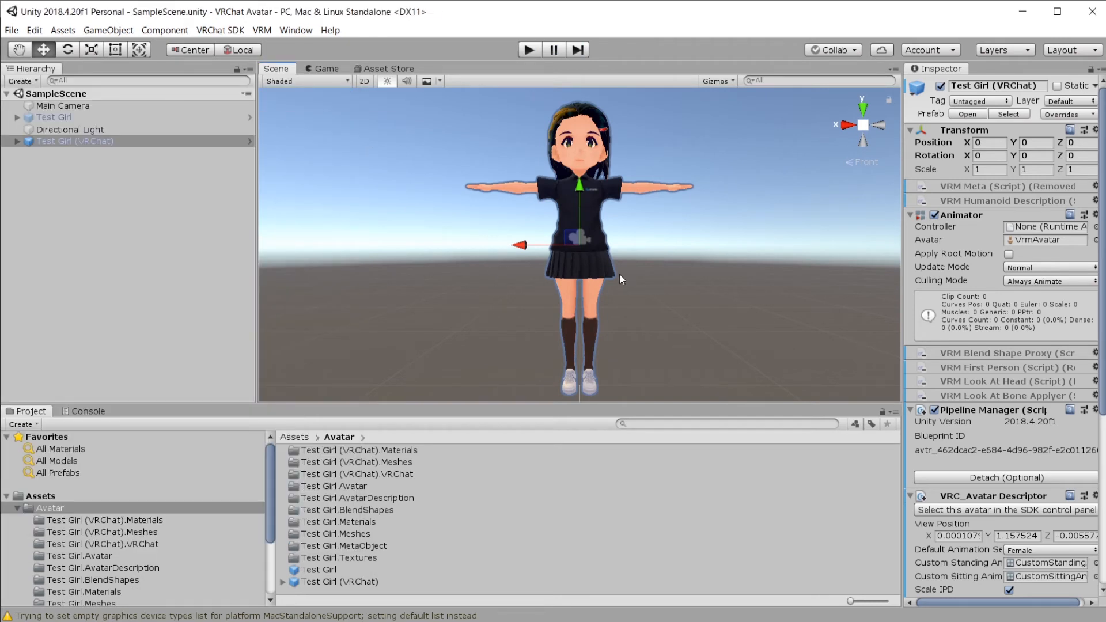
Step: View the uploaded Test Girl (pre-convert) and Test Girl (VRChat) avatars in the SDK Content Manager
{"action": "scroll", "coordinate": [620, 274], "scroll_direction": "down", "scroll_amount": 3}
{"action": "scroll", "coordinate": [618, 279], "scroll_direction": "up", "scroll_amount": 2}
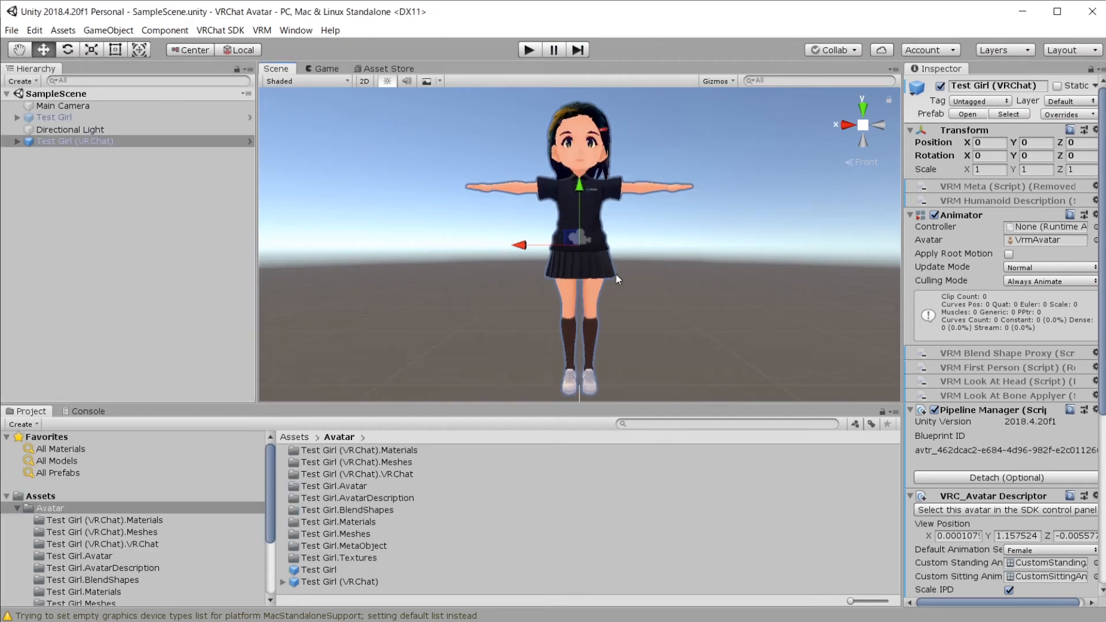
{"action": "left_click", "coordinate": [232, 31]}
{"action": "left_click", "coordinate": [245, 65]}
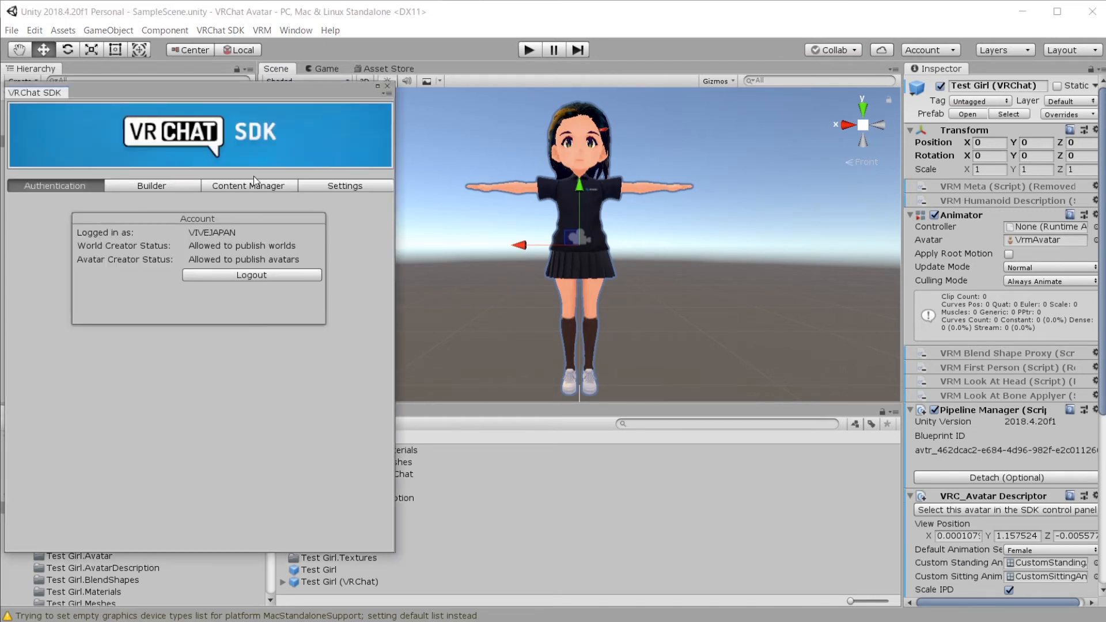
{"action": "left_click", "coordinate": [254, 186]}
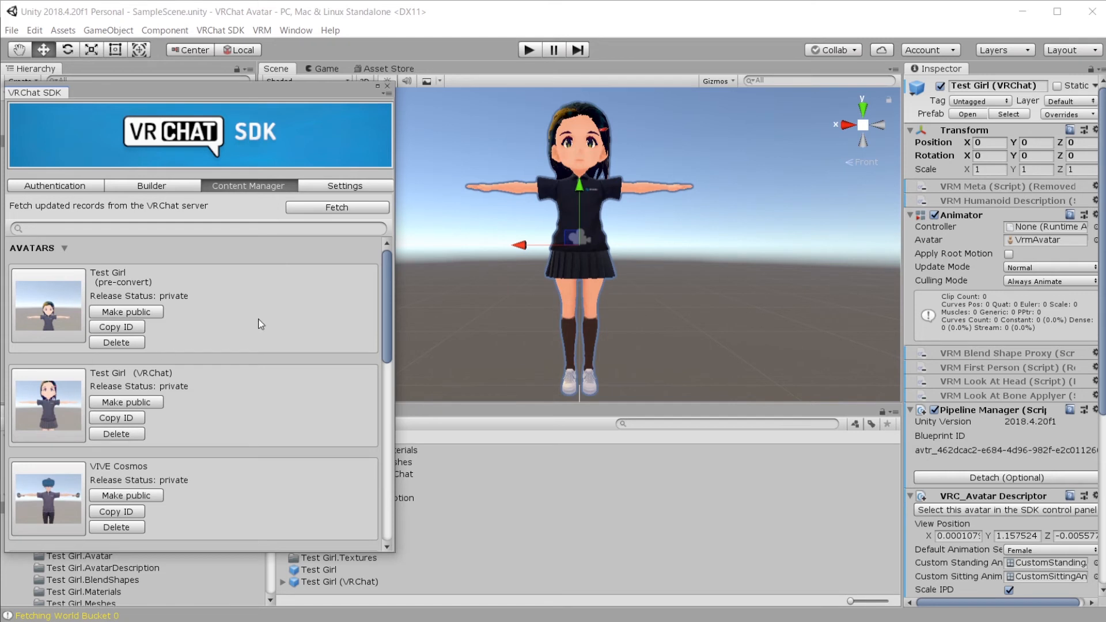
{"action": "left_click", "coordinate": [387, 88]}
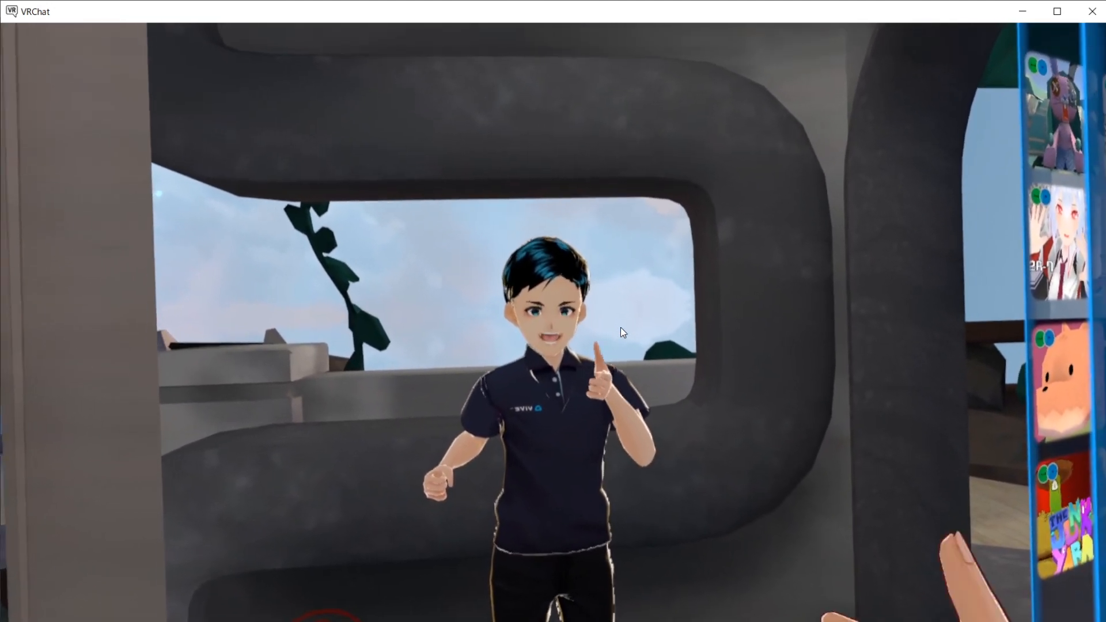
Step: Bring up VRChat's quick menu with Worlds, Avatar, Social and Safety options in the home world
{"action": "key", "text": "Escape"}
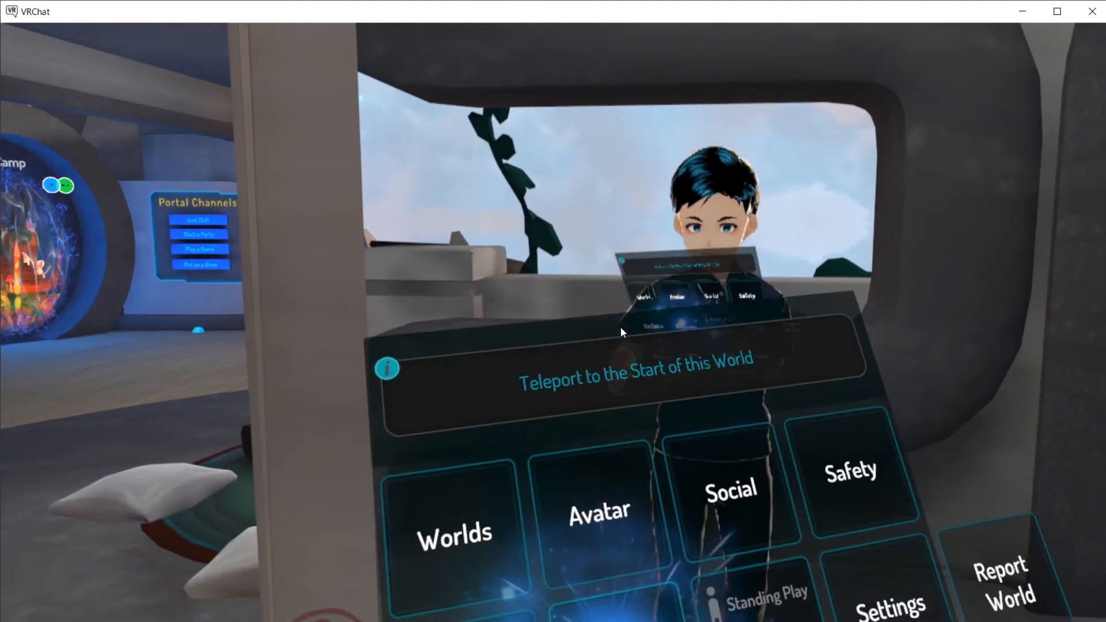